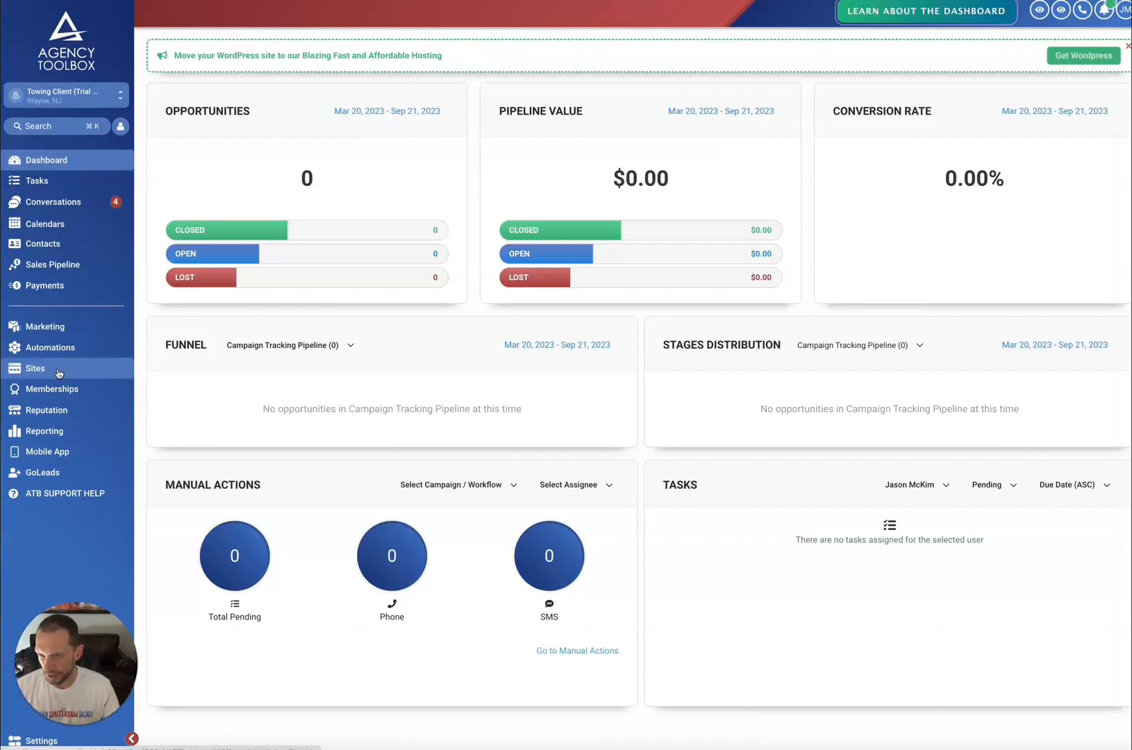
Step: Open the Frisco Towing Services funnel under Sites and preview its live Optin page in full
left_click(59, 373)
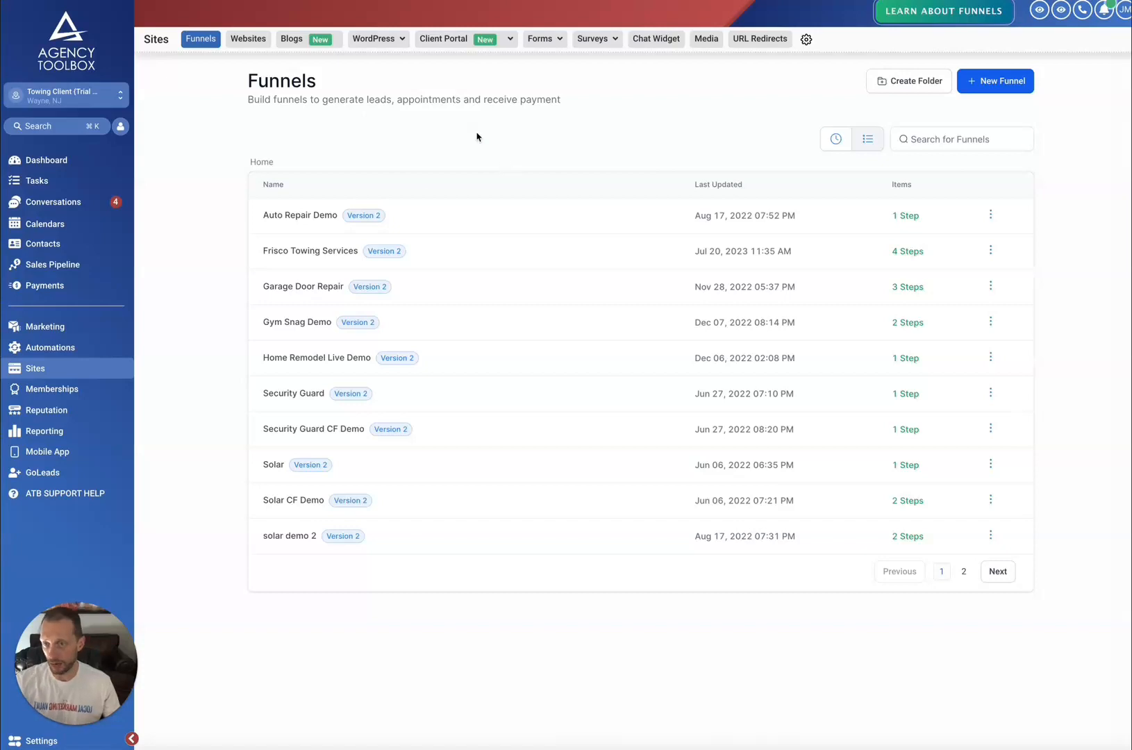
left_click(303, 254)
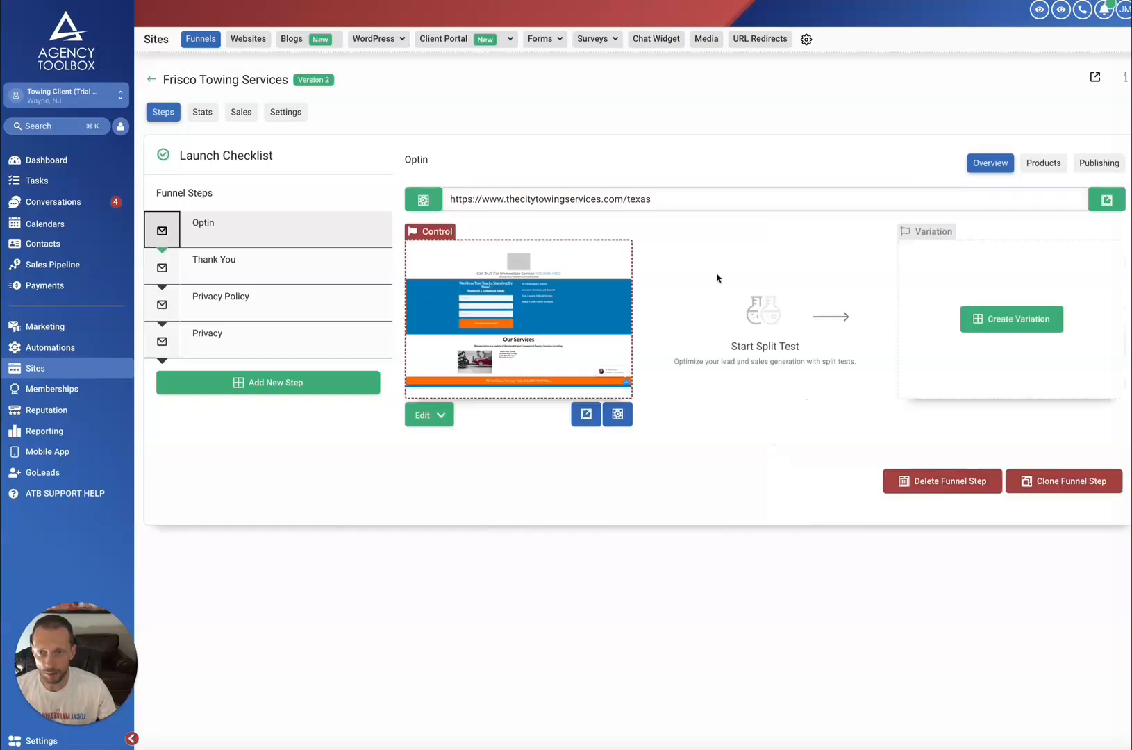
left_click(1108, 202)
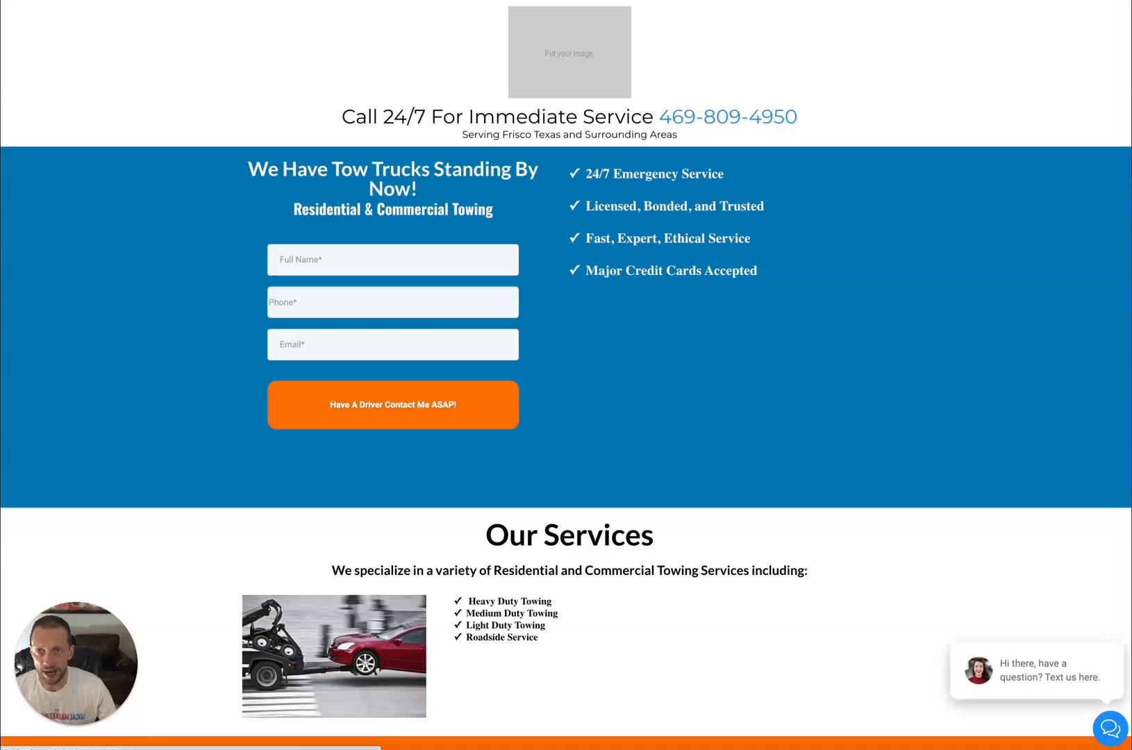
left_click(528, 1)
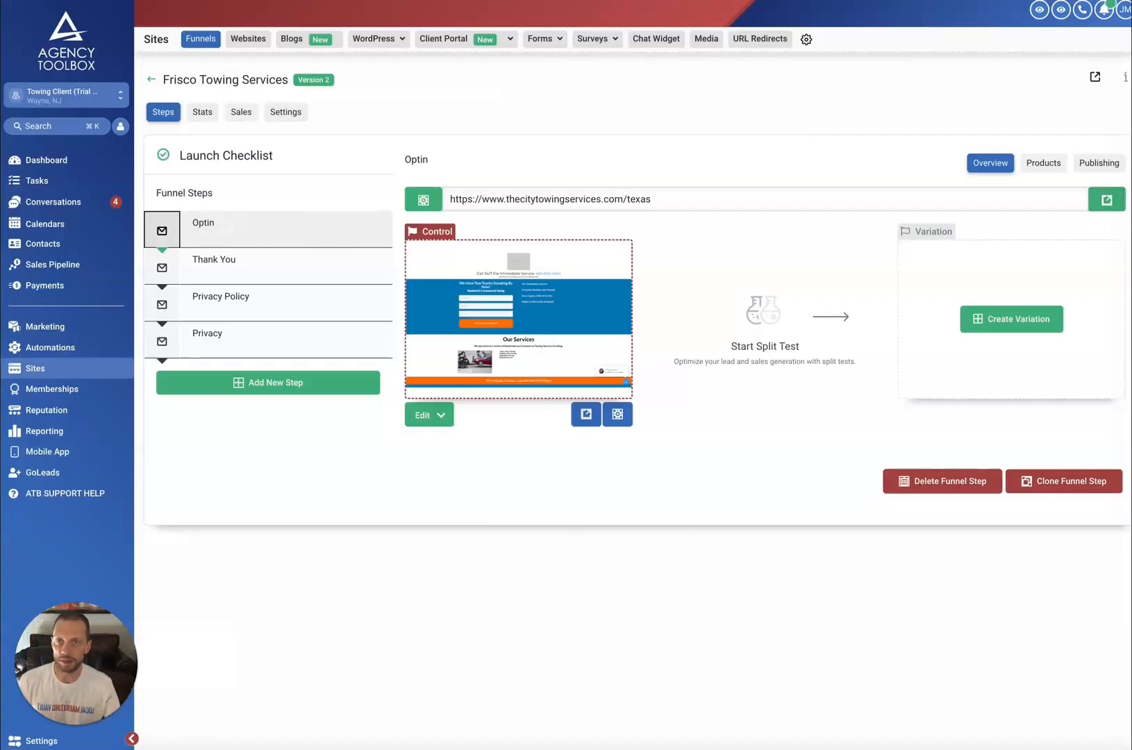
left_click(701, 1)
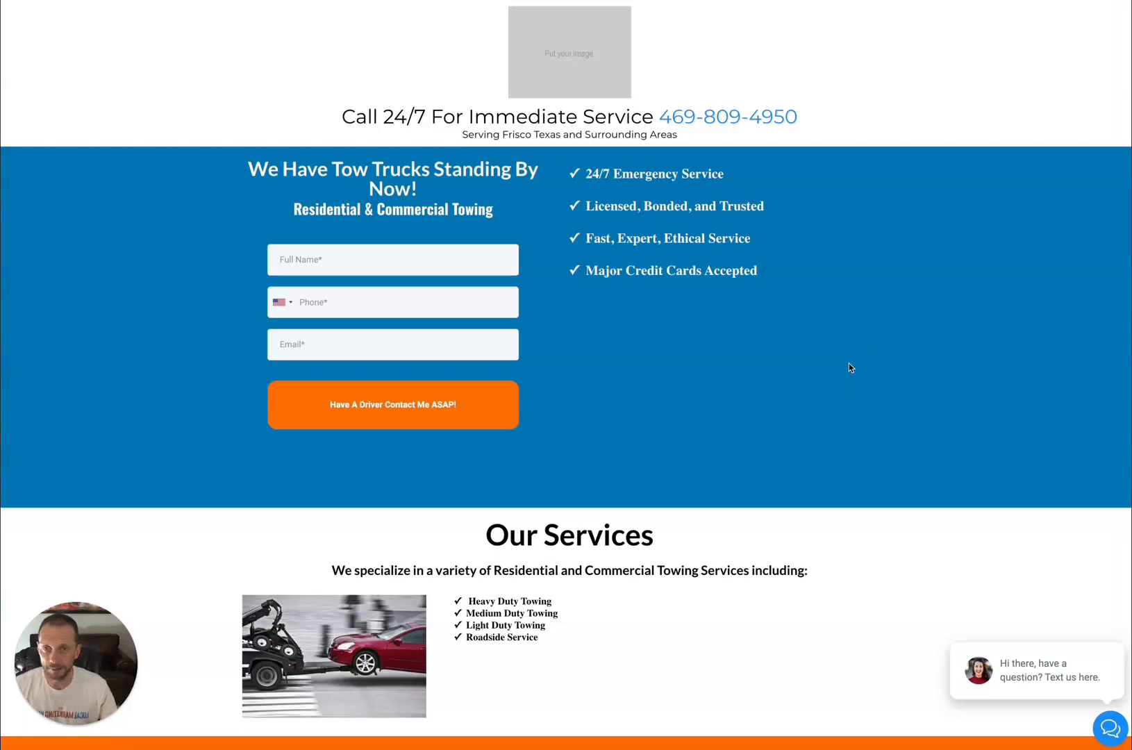
scroll(748, 312, "down", 8)
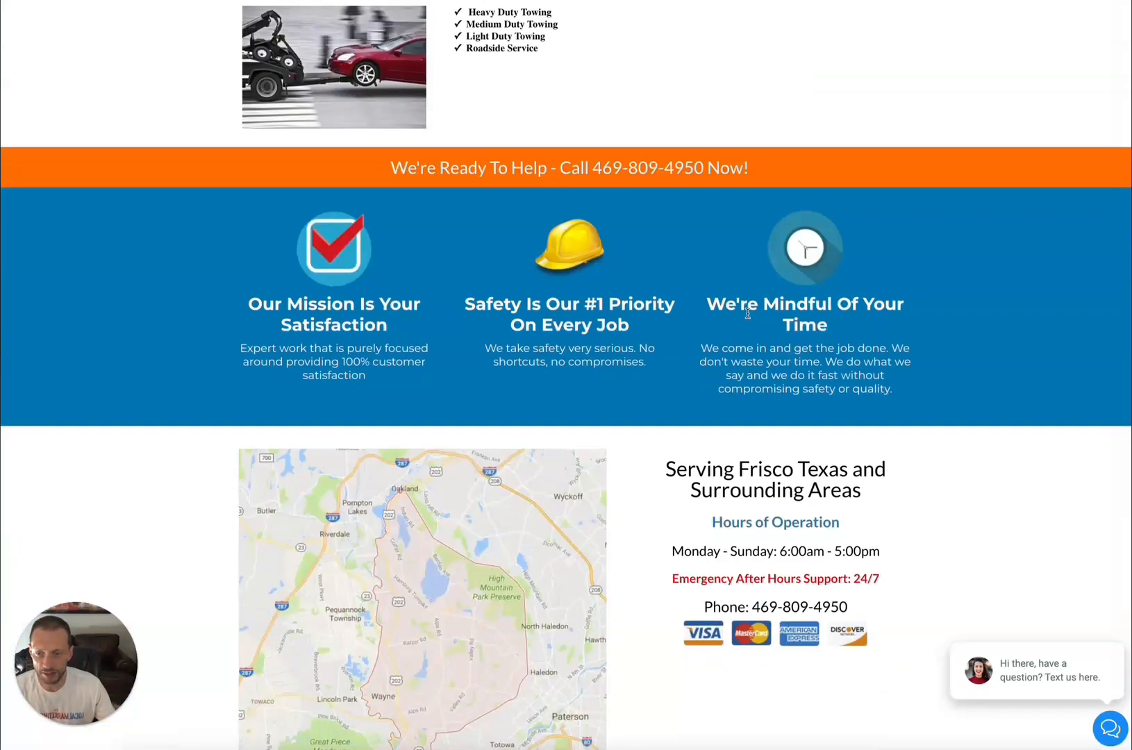
scroll(747, 312, "down", 4)
scroll(923, 414, "up", 1)
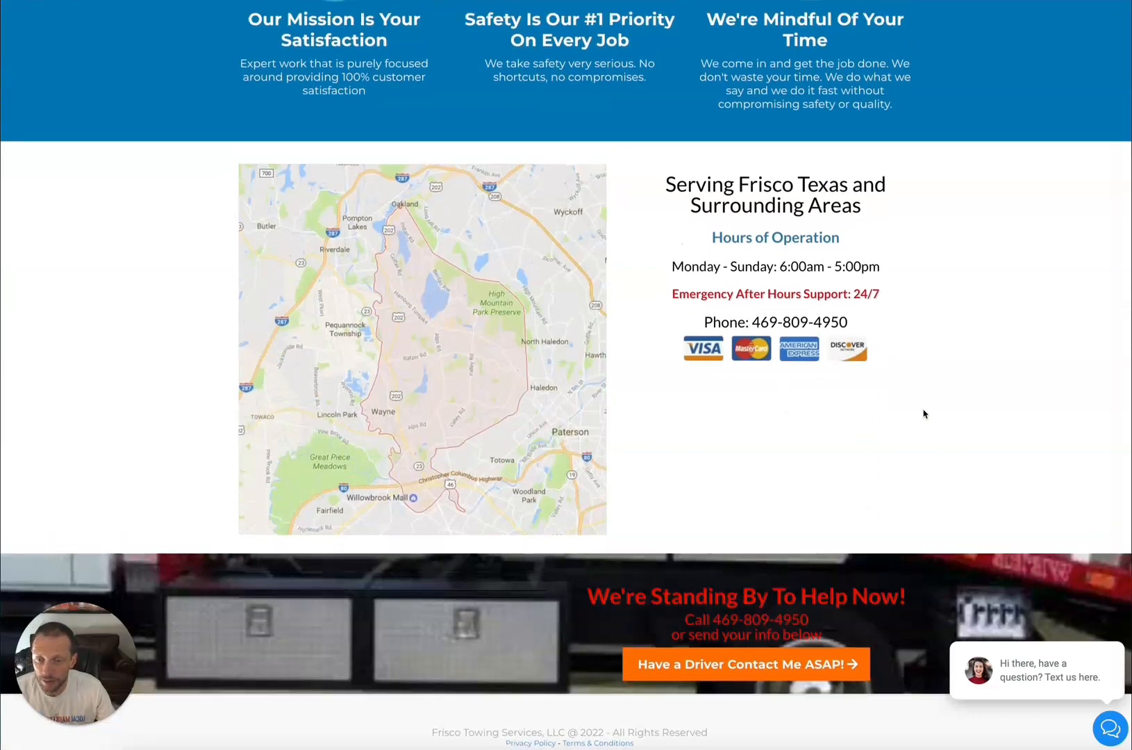
scroll(924, 414, "up", 12)
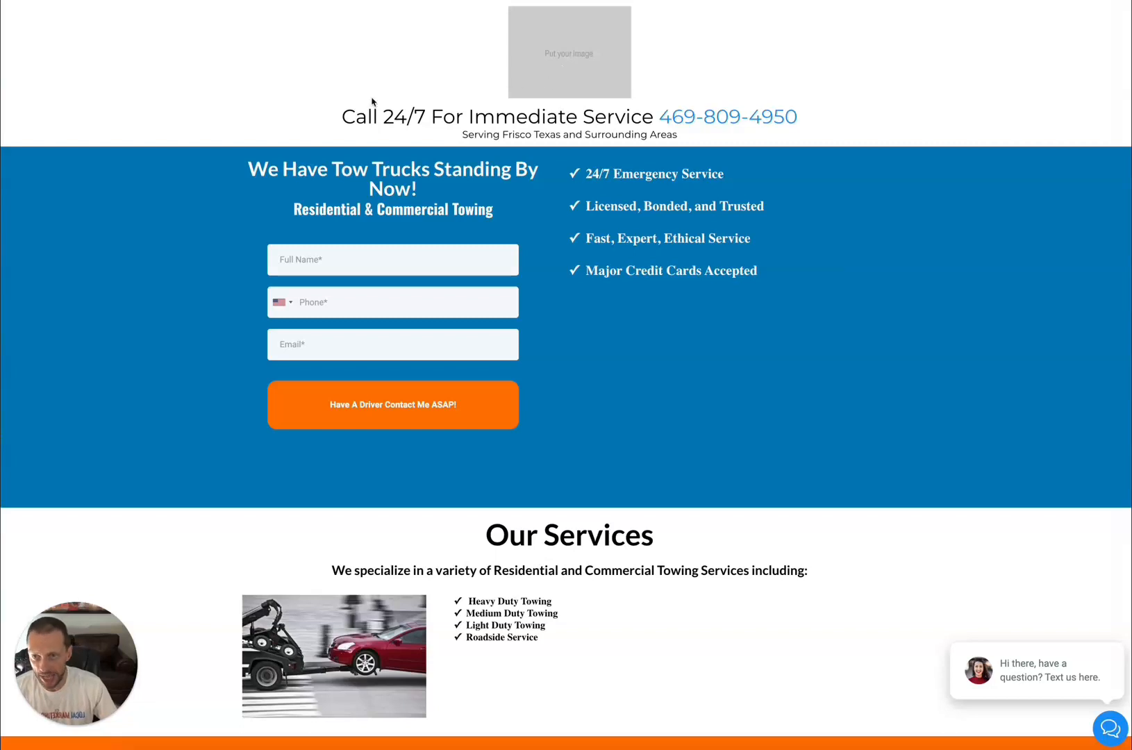
Step: Examine the Optin page's call headline, contact form, benefits list, services, service area details and closing call to action
left_click_drag(343, 116, 576, 116)
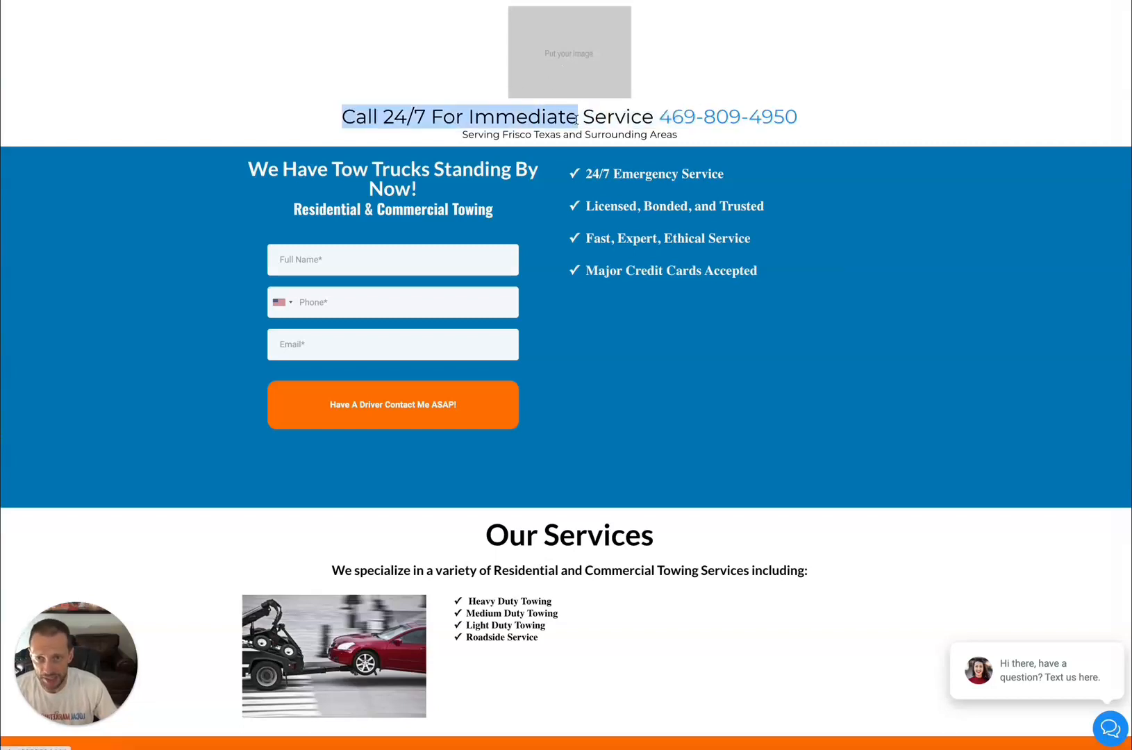
left_click(577, 118)
scroll(644, 204, "down", 1)
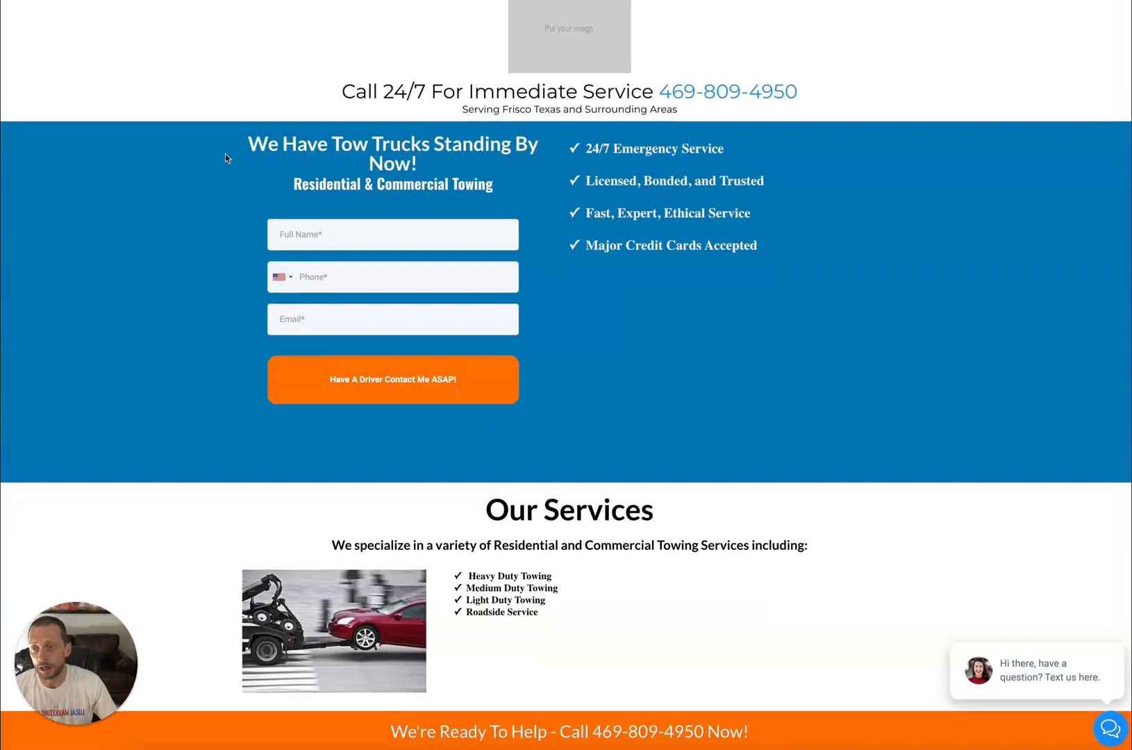
left_click_drag(248, 144, 561, 351)
left_click(722, 347)
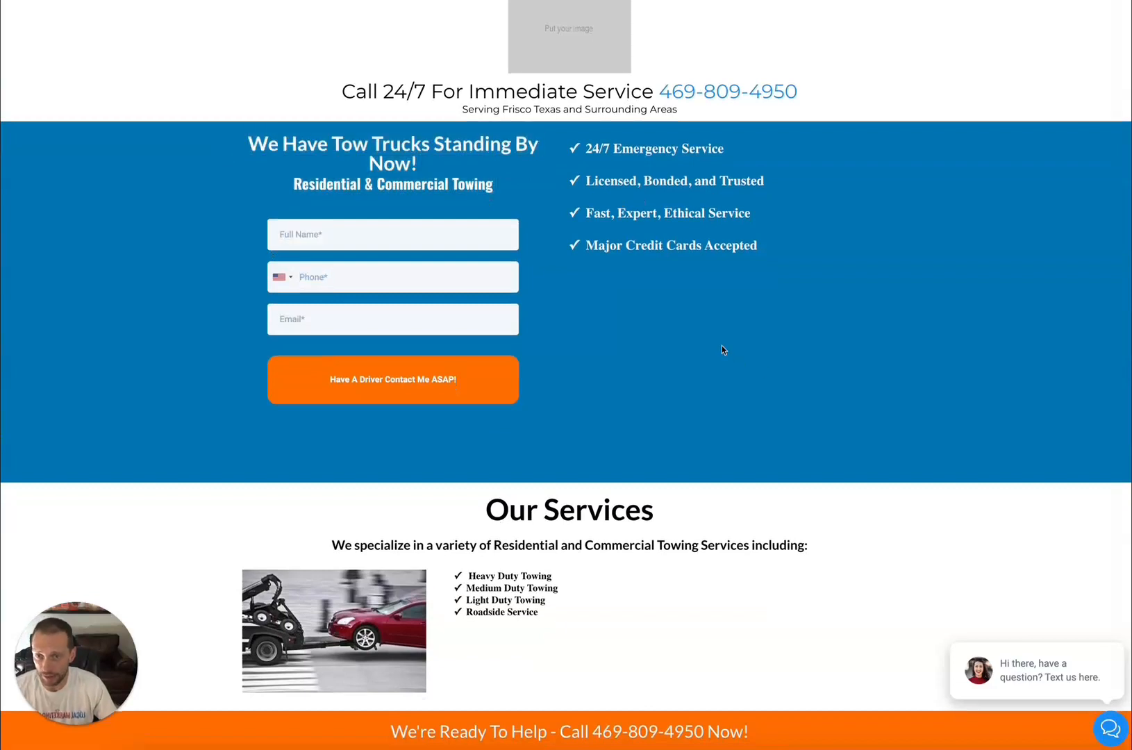
left_click_drag(587, 141, 763, 270)
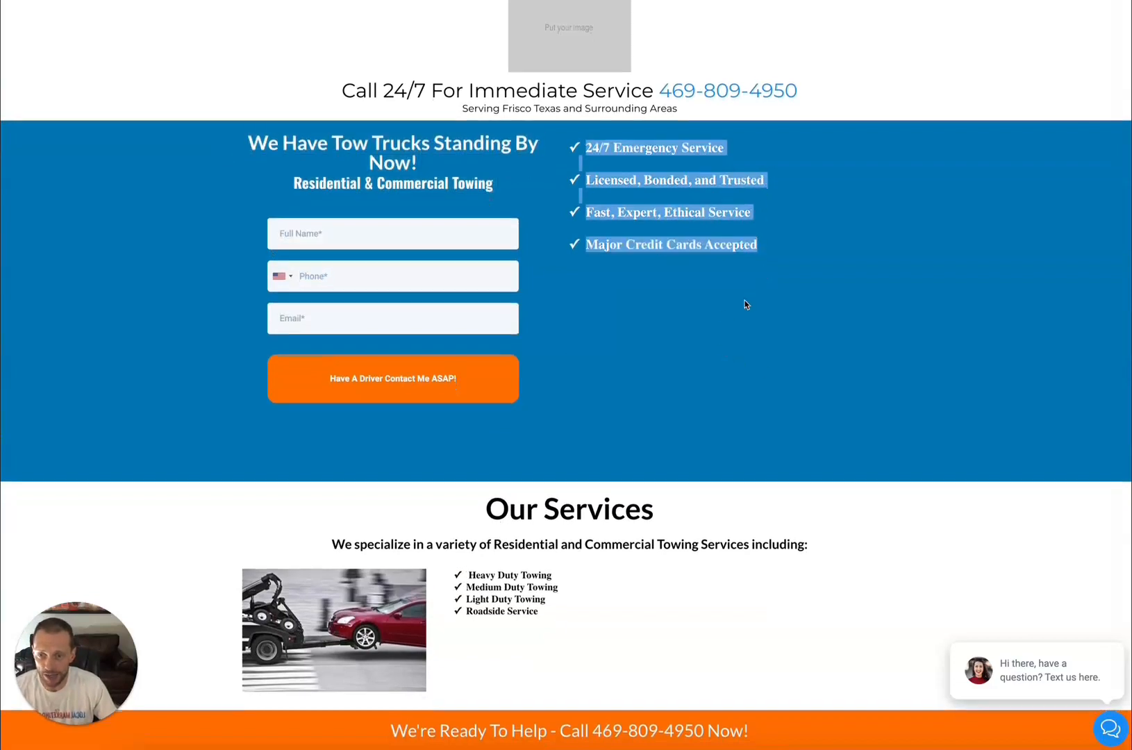
scroll(745, 305, "down", 3)
left_click_drag(486, 250, 687, 361)
left_click(695, 357)
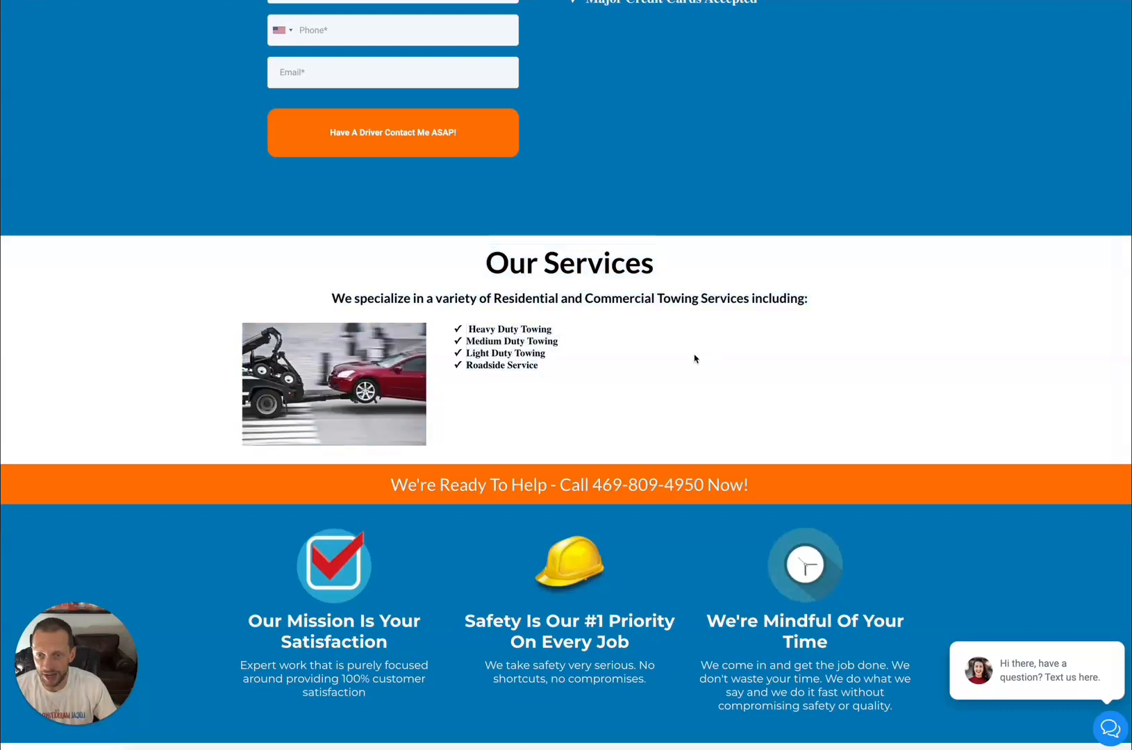
scroll(700, 348, "down", 2)
scroll(700, 346, "down", 3)
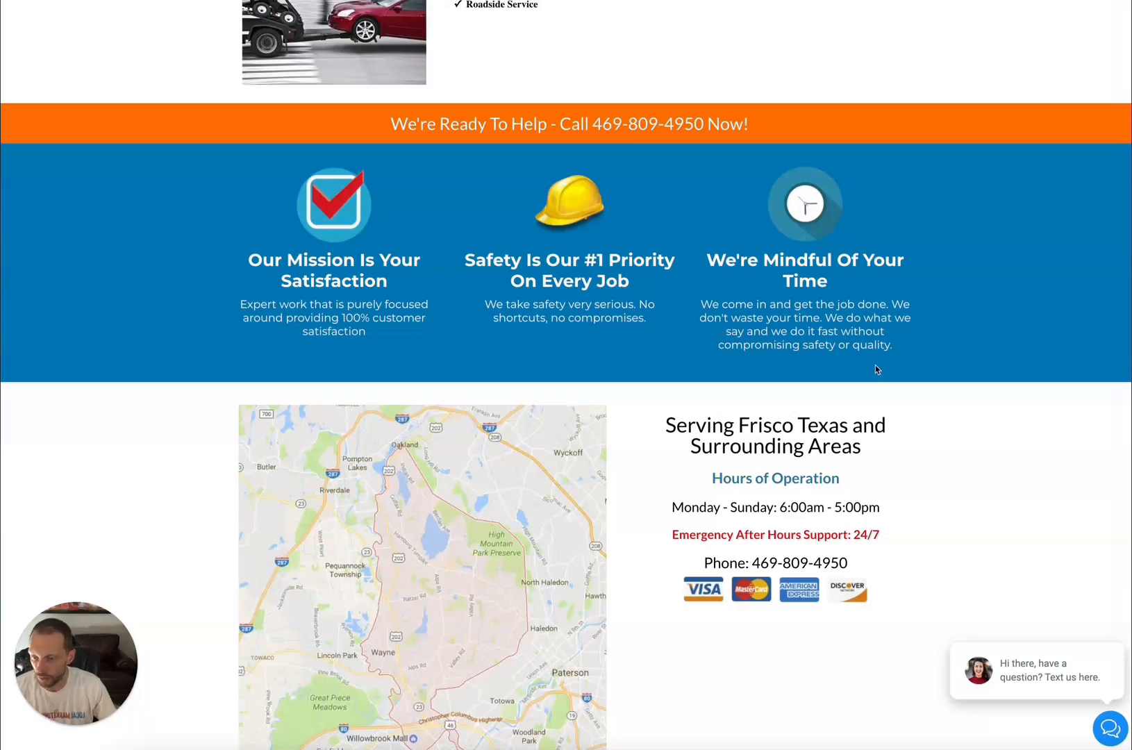
scroll(874, 365, "down", 3)
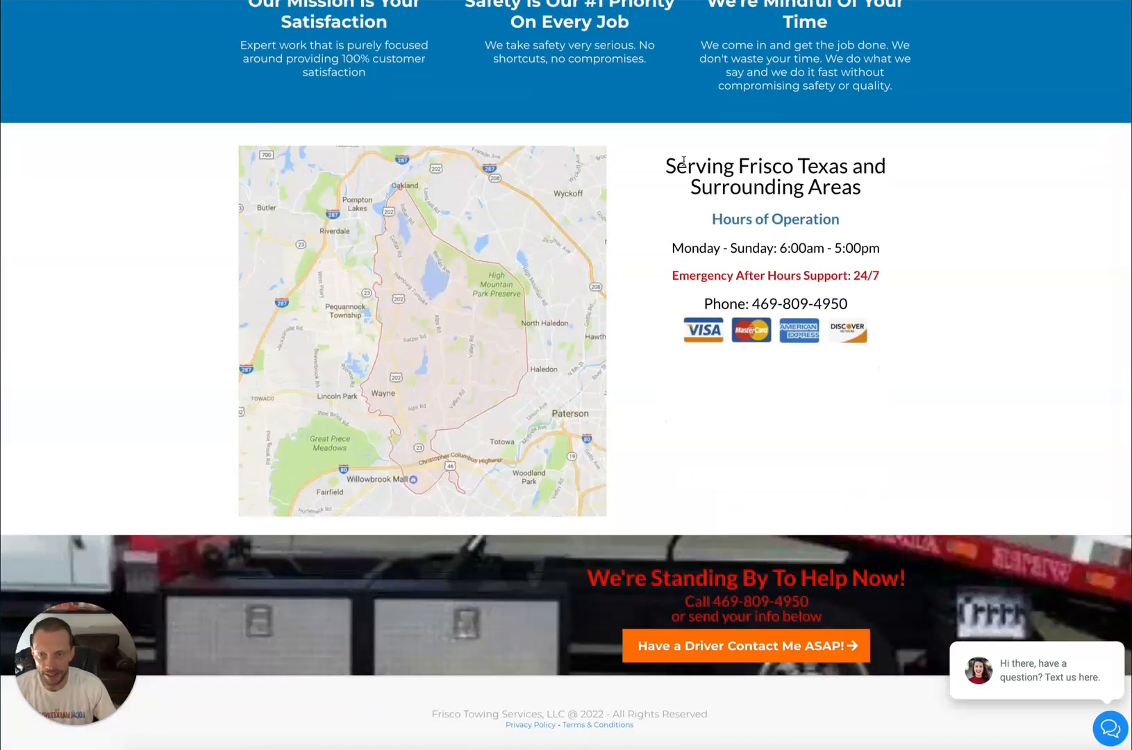
scroll(665, 270, "down", 1)
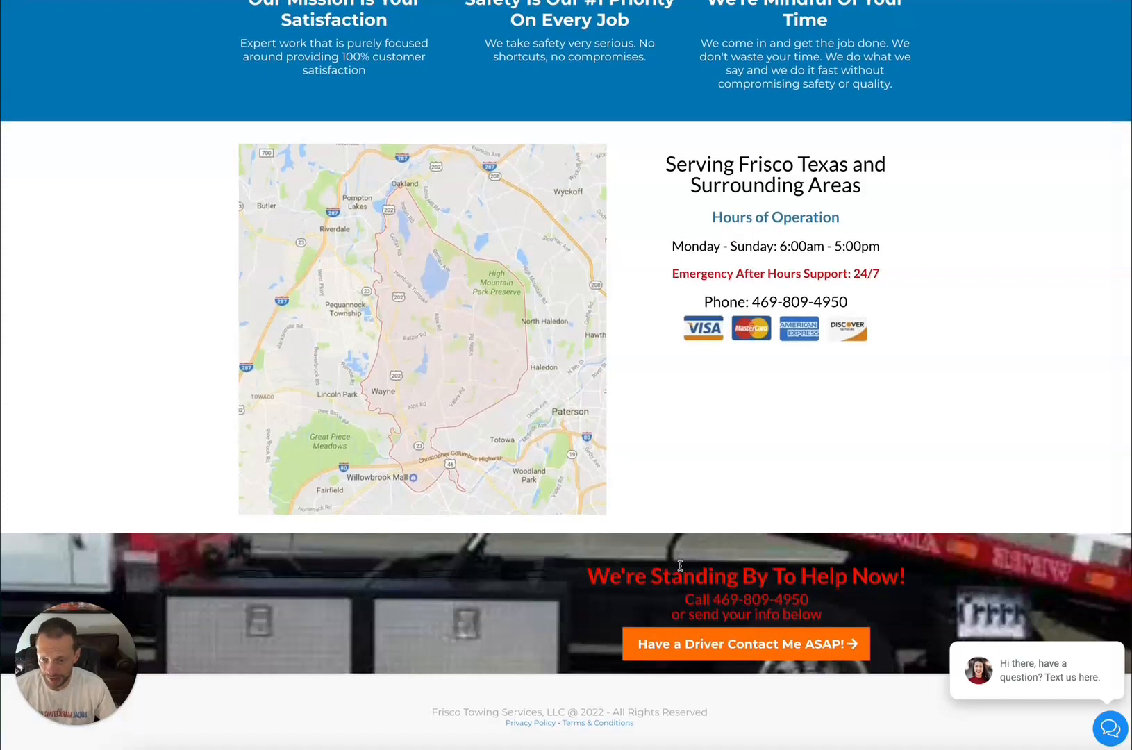
scroll(677, 549, "up", 15)
scroll(684, 525, "up", 1)
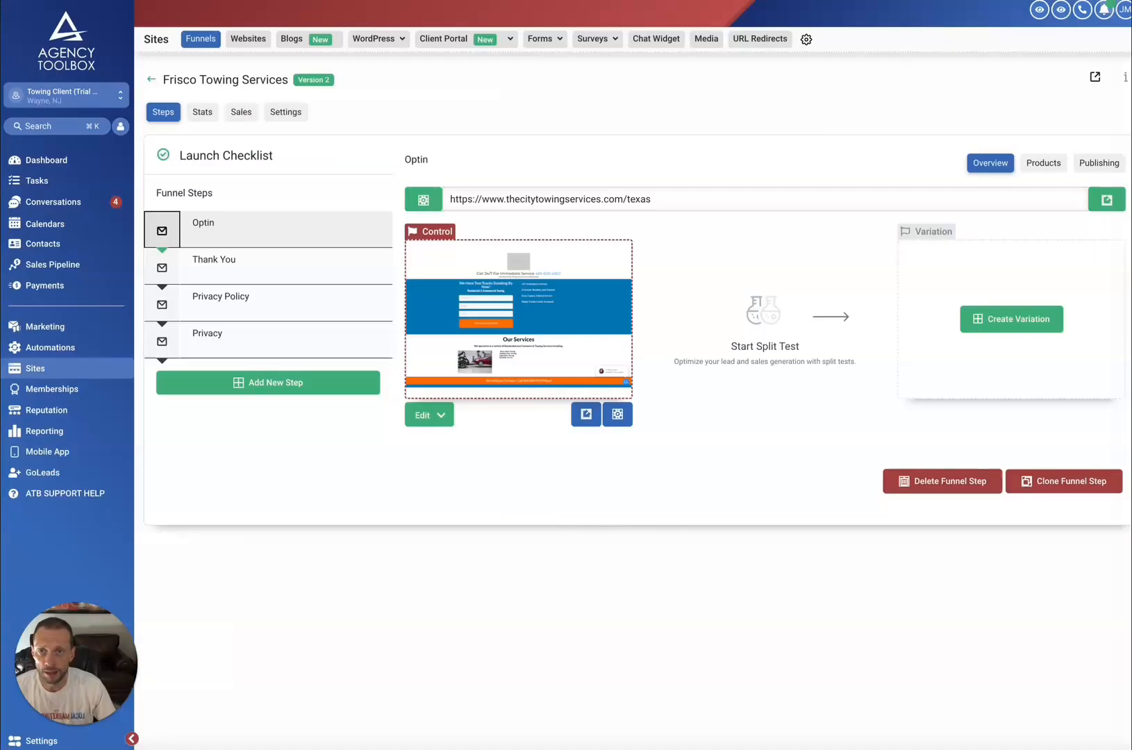
Step: Preview the live Thank You page of the Frisco Towing Services funnel and examine its contact phone number
left_click(230, 273)
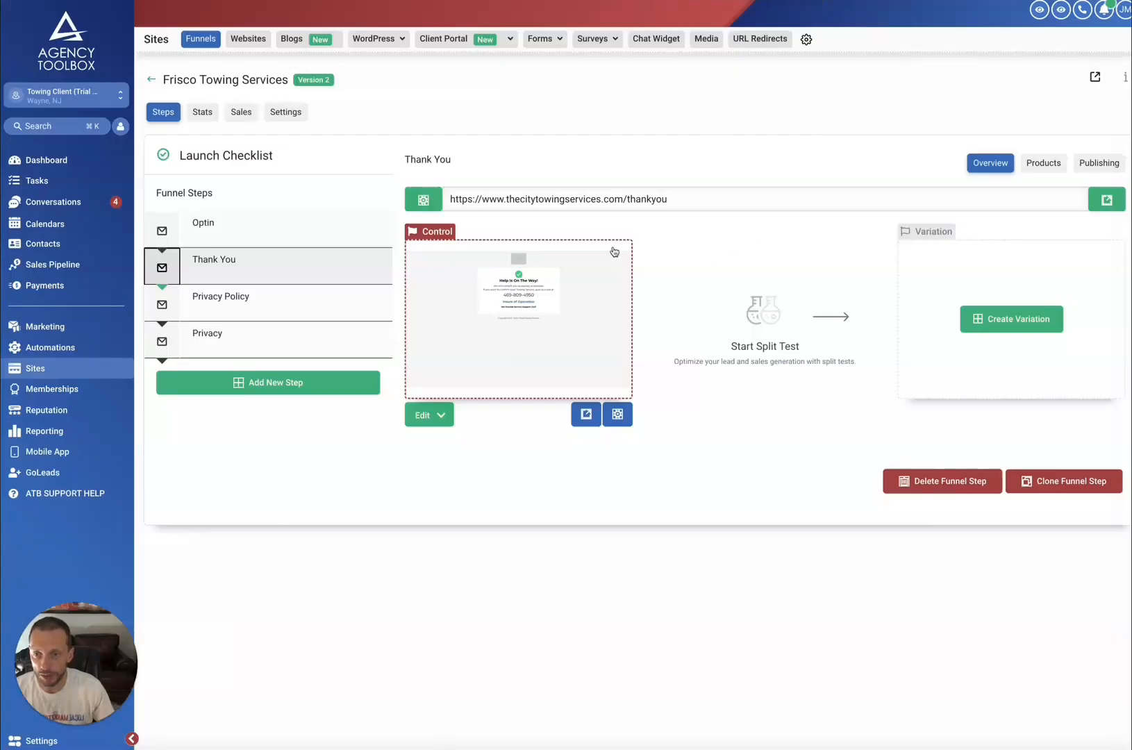
left_click(1107, 200)
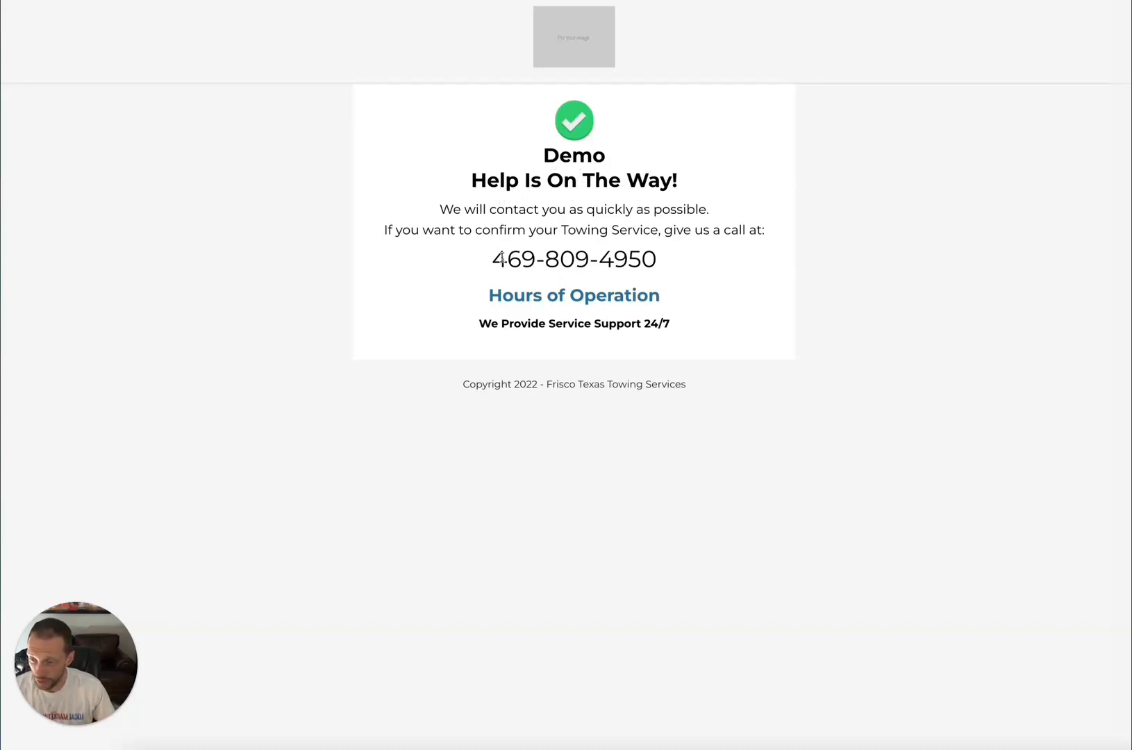
left_click_drag(496, 258, 630, 259)
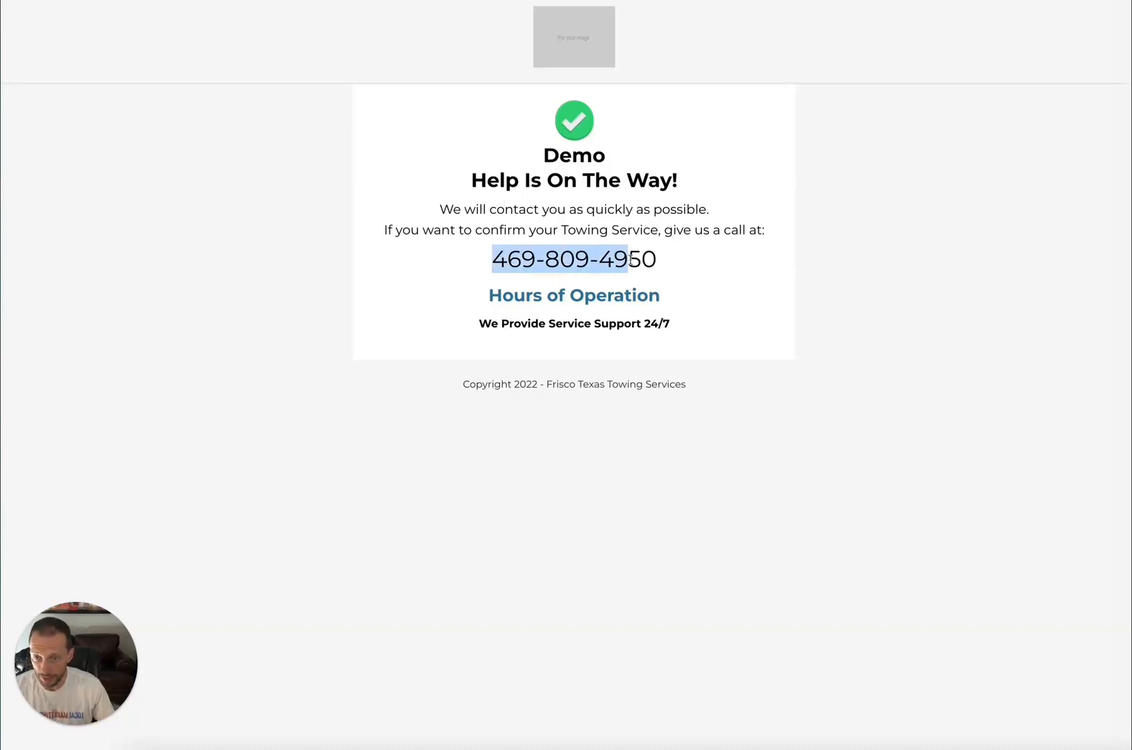
left_click(493, 313)
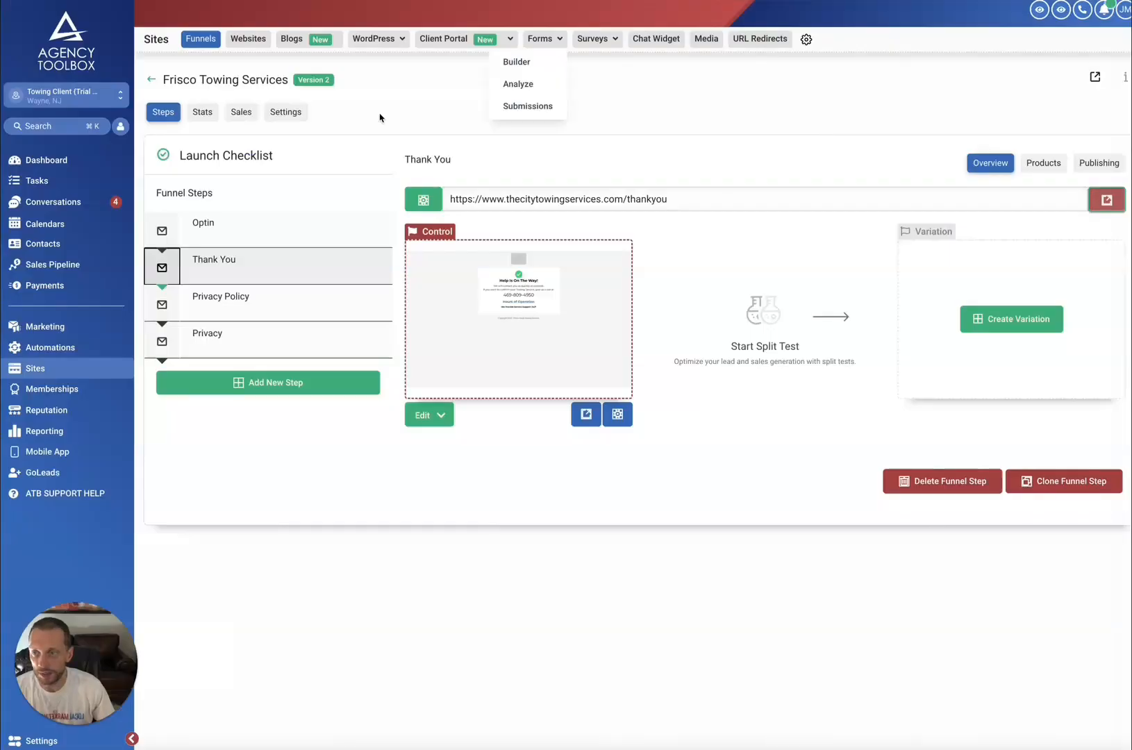
Step: Return to the funnels list and review the live towing Optin page's logo placeholder and content sections again
left_click(151, 80)
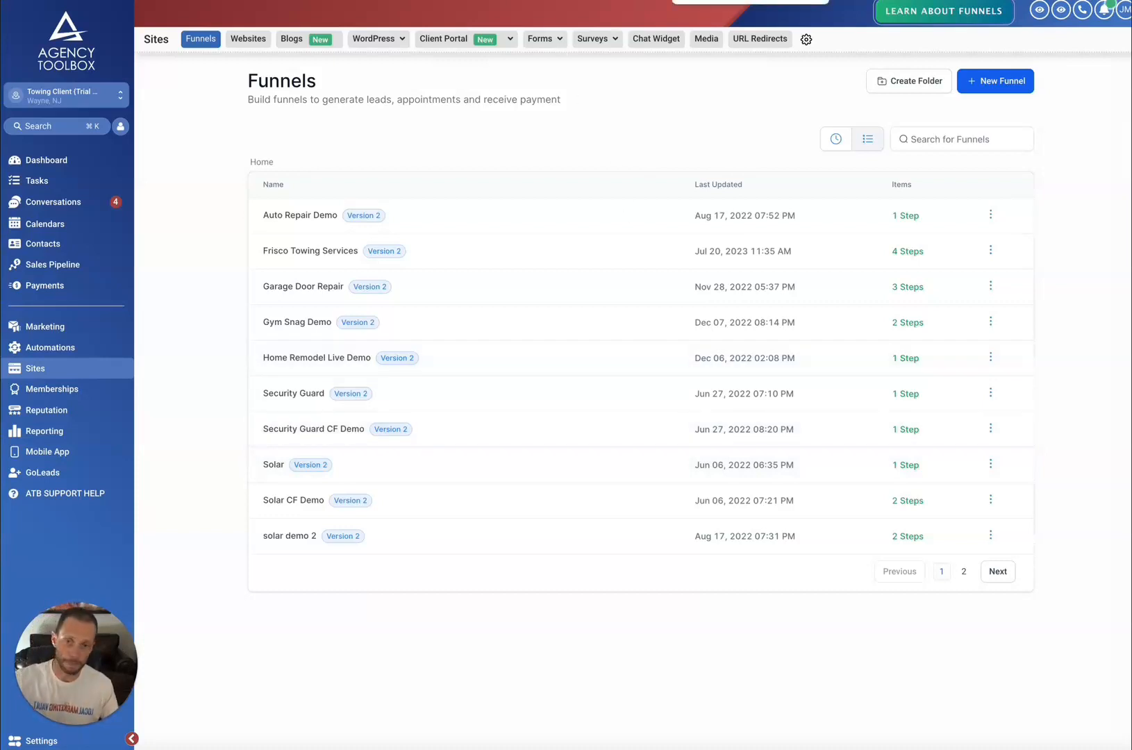
left_click(674, 0)
scroll(658, 266, "down", 1)
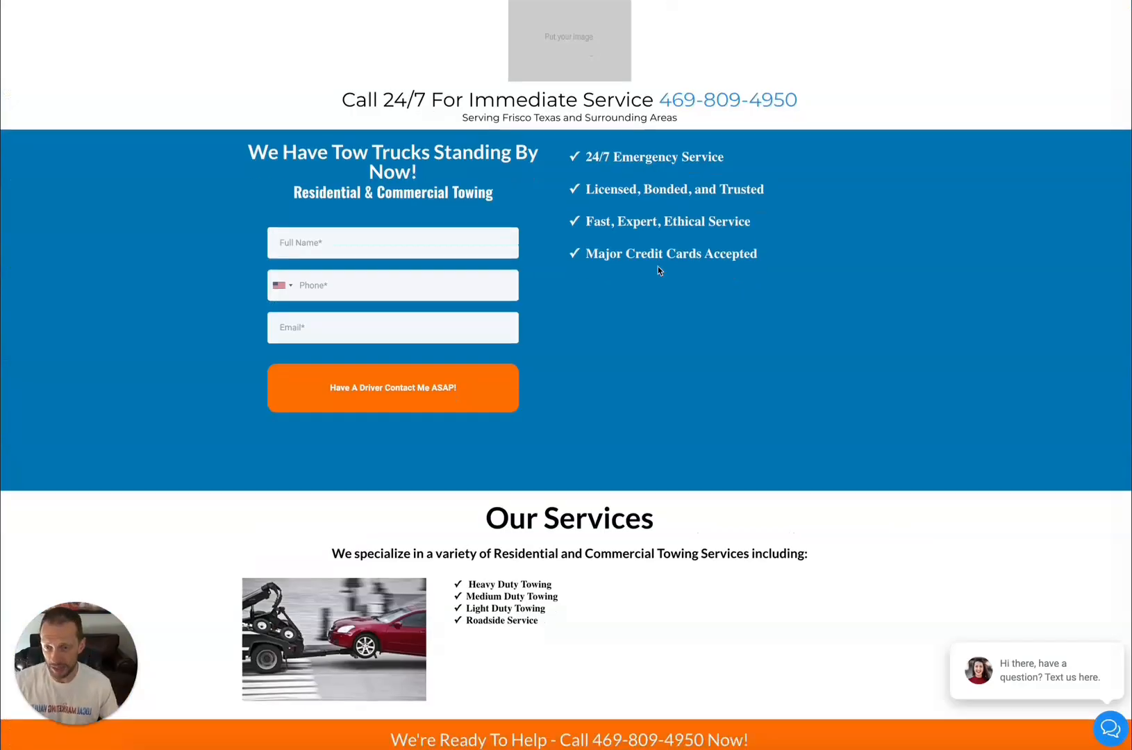
scroll(624, 337, "up", 1)
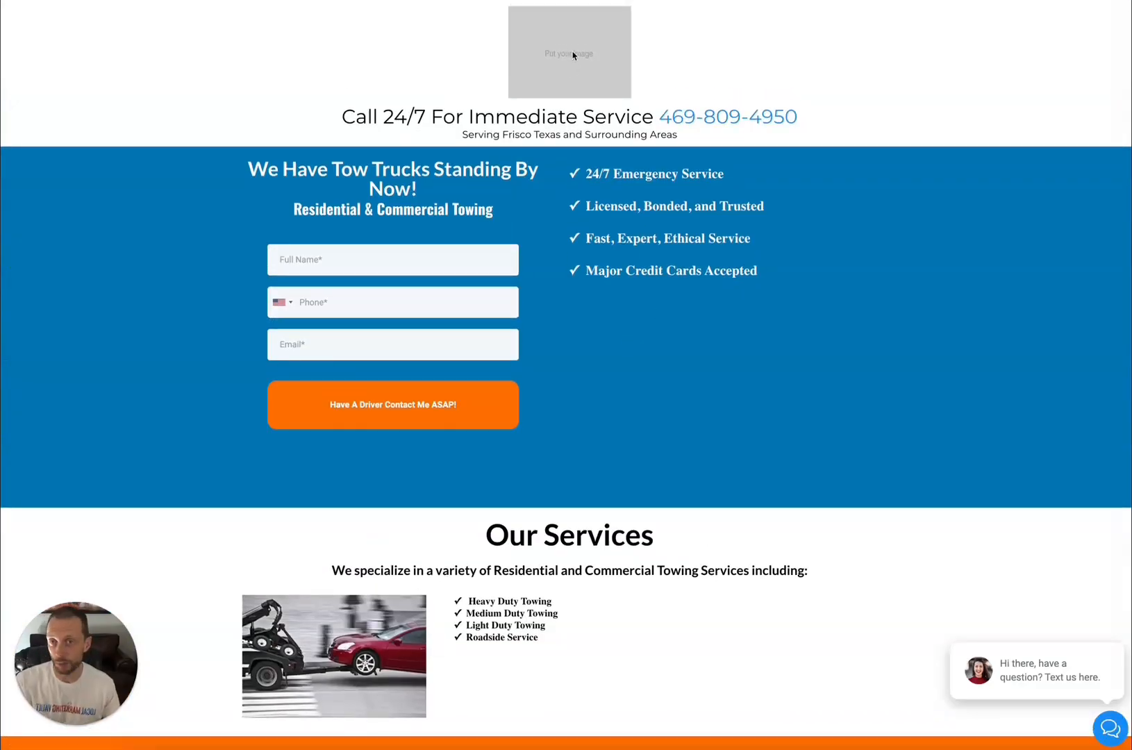
scroll(594, 146, "down", 12)
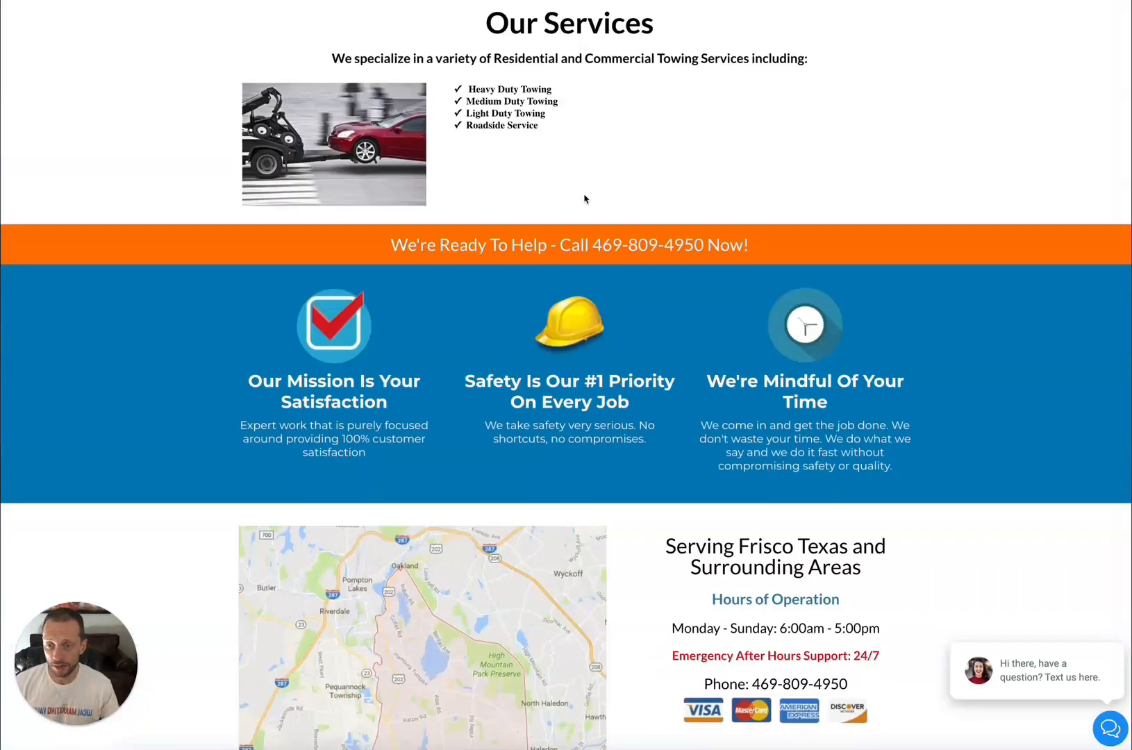
scroll(773, 299, "up", 10)
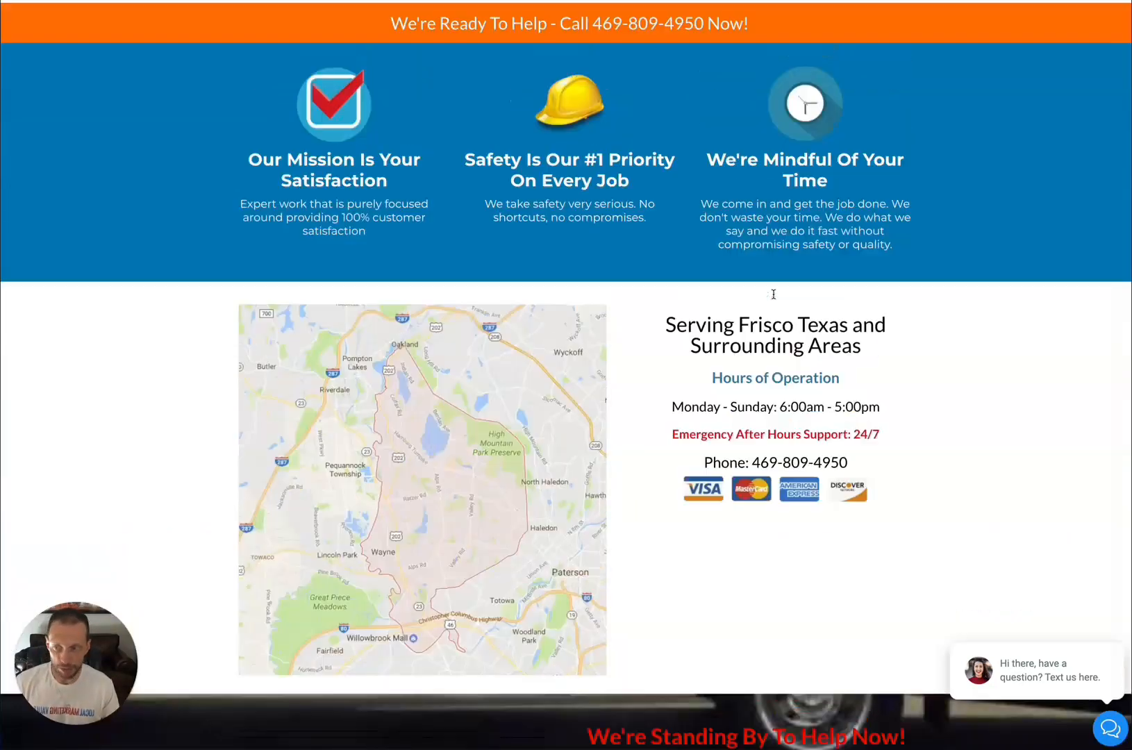
scroll(709, 375, "up", 1)
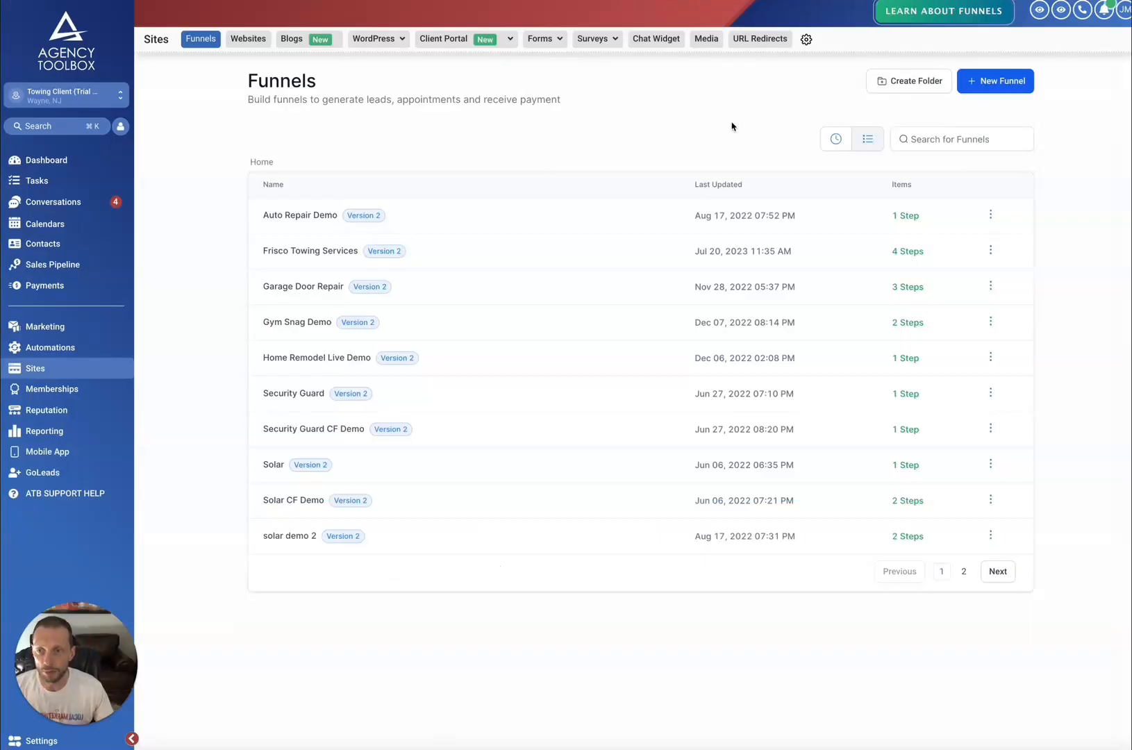
Step: Start a new funnel named "Business Funnel" from templates and browse the funnel template library
left_click(1011, 81)
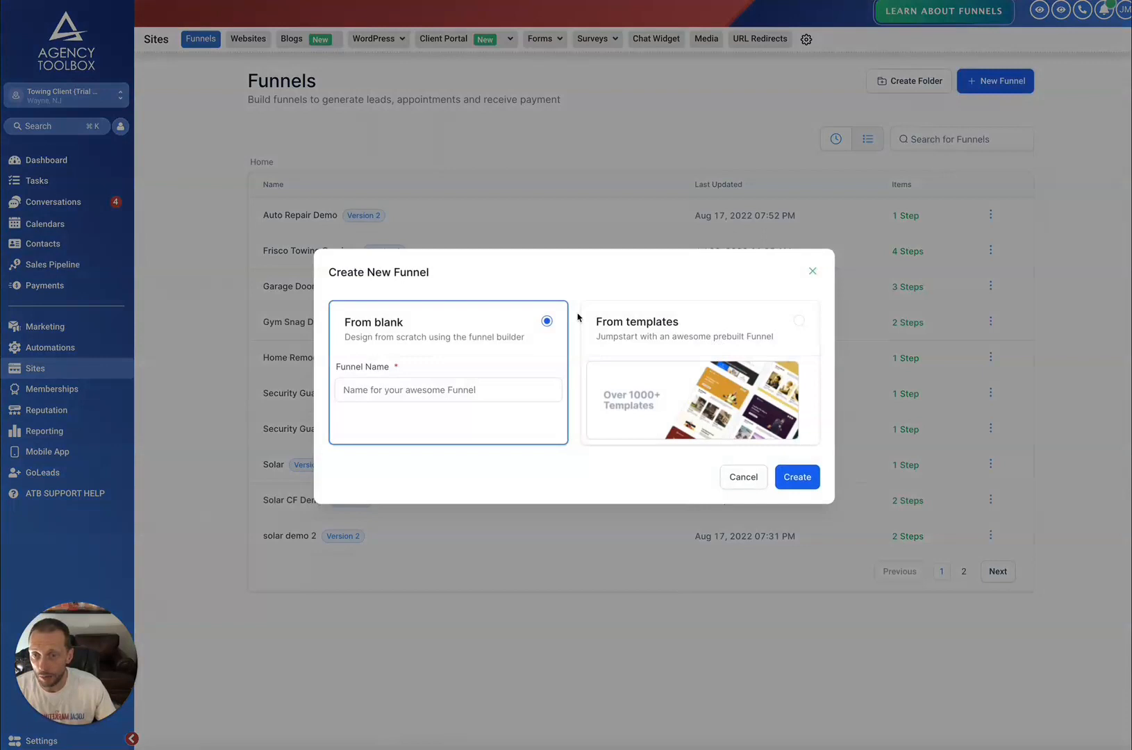
left_click(409, 394)
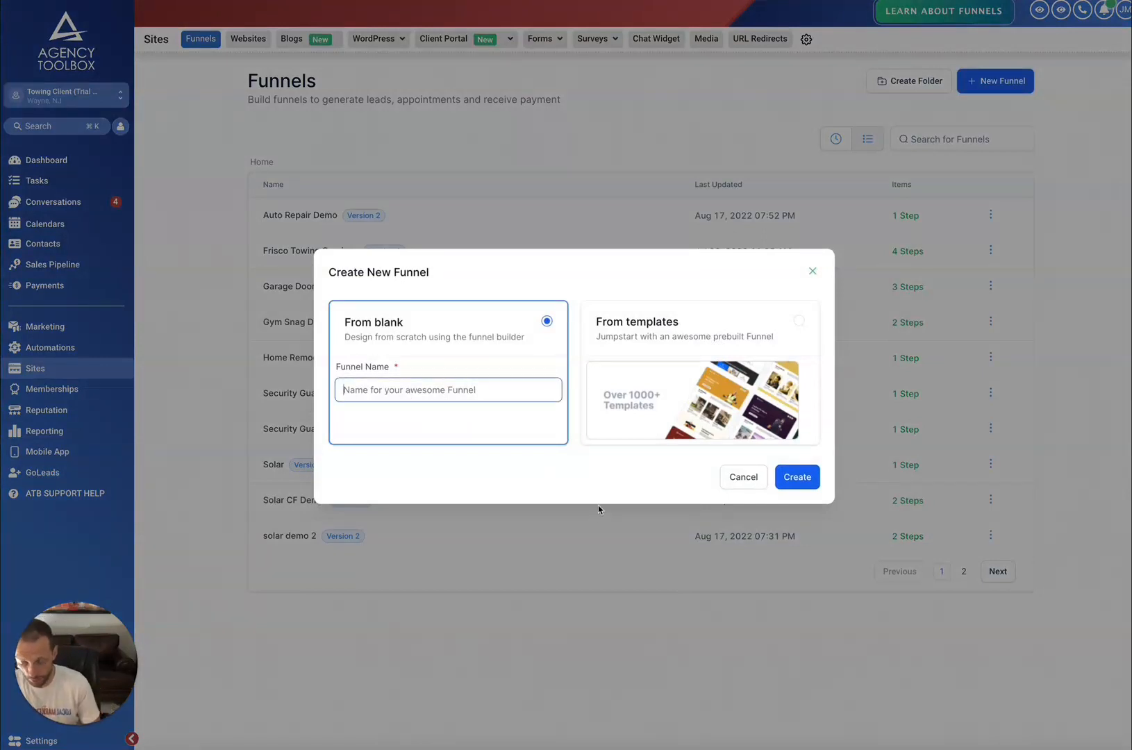
type("Busi")
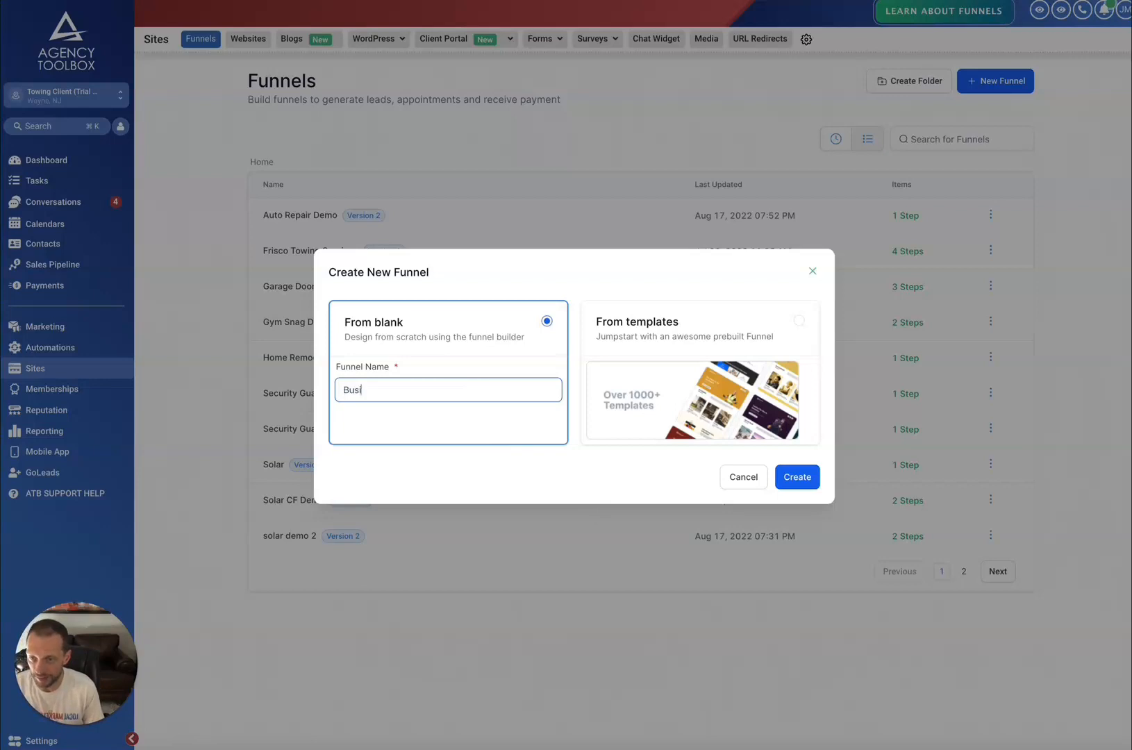
type("ness Funnel")
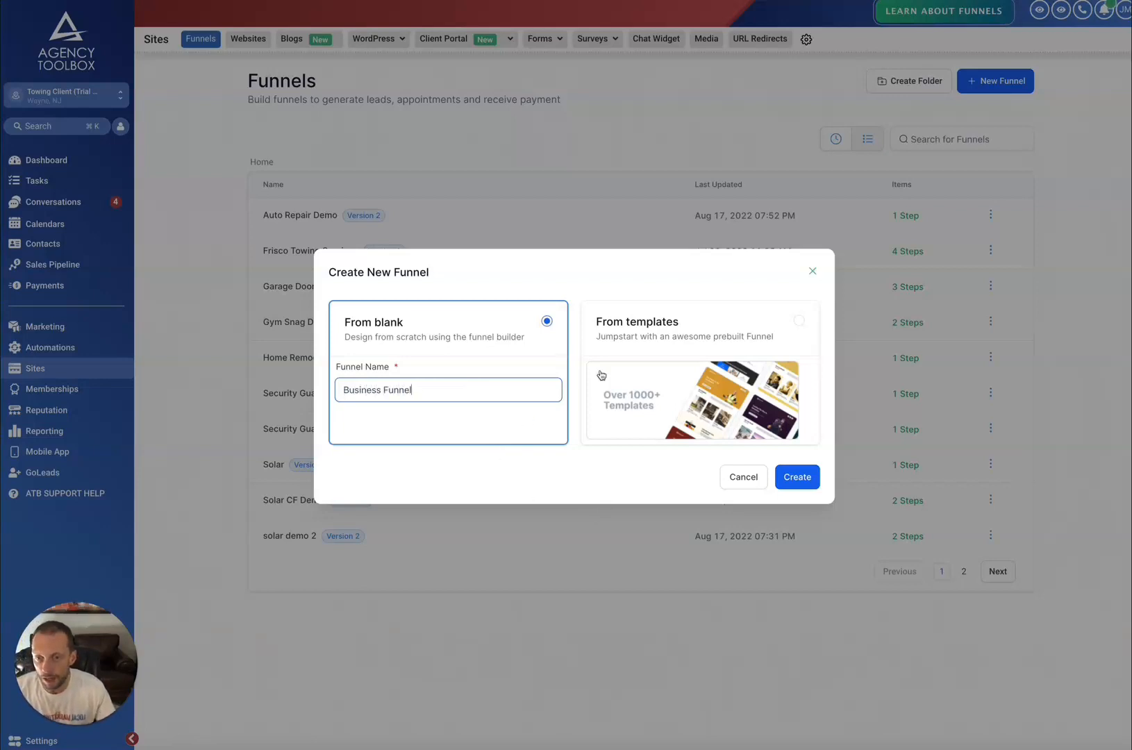
left_click(653, 334)
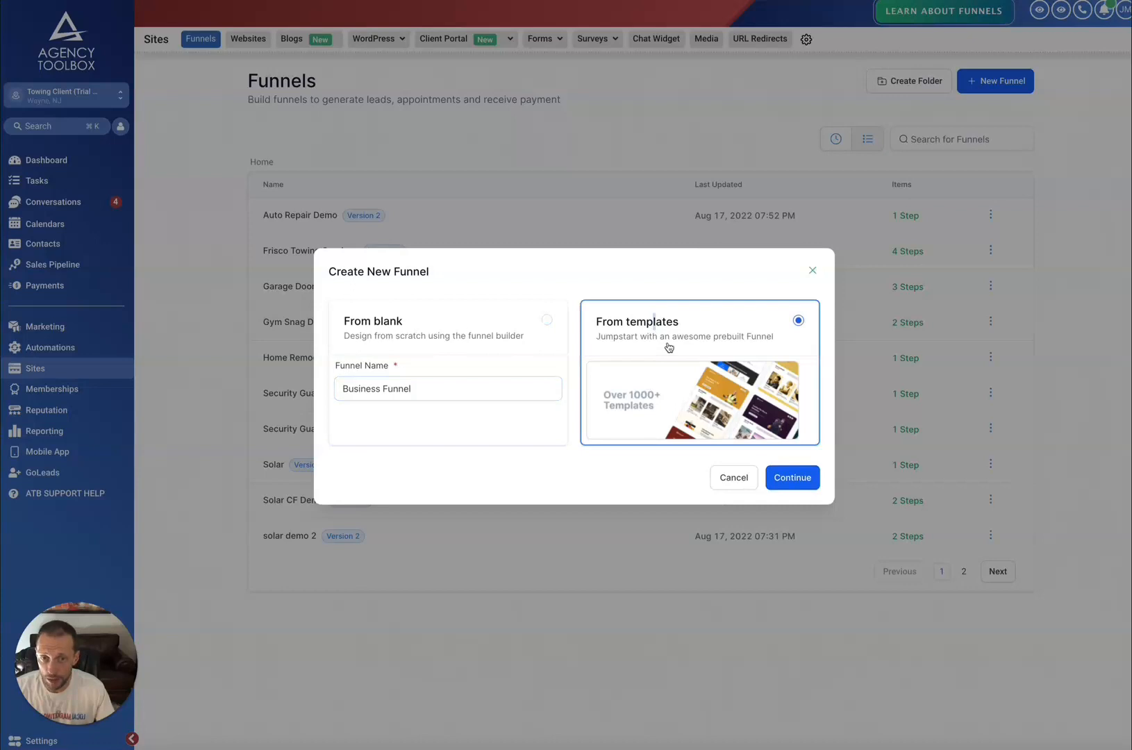
left_click(800, 484)
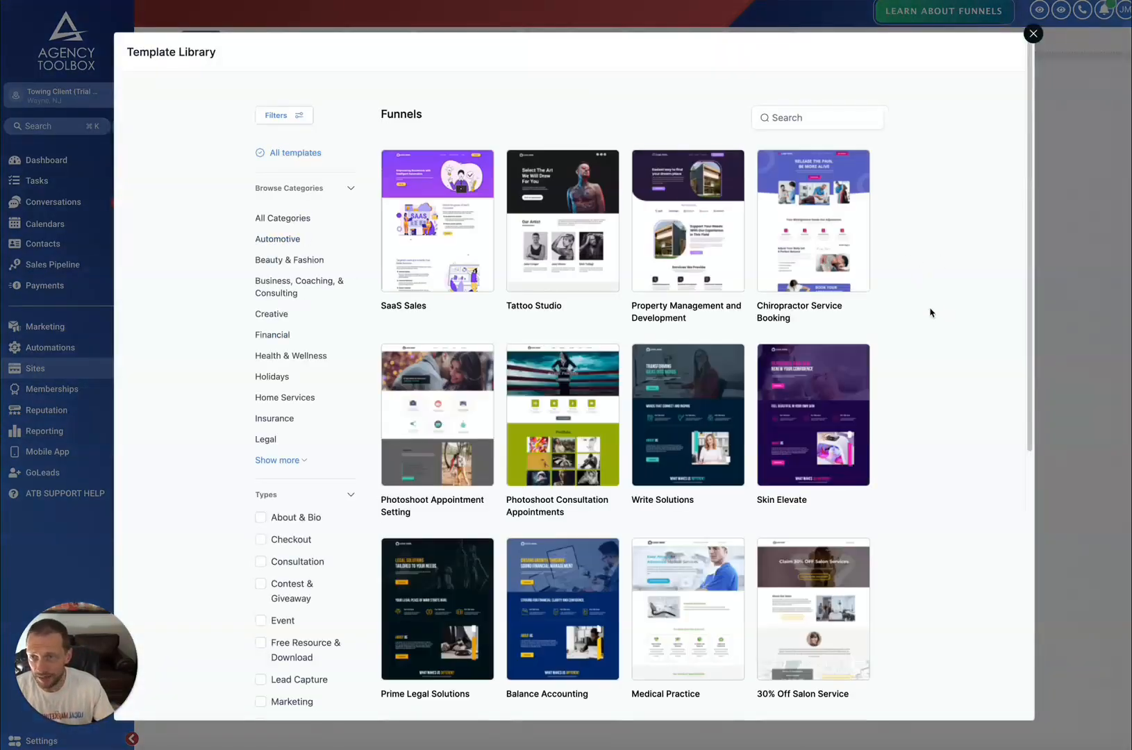
scroll(931, 312, "down", 6)
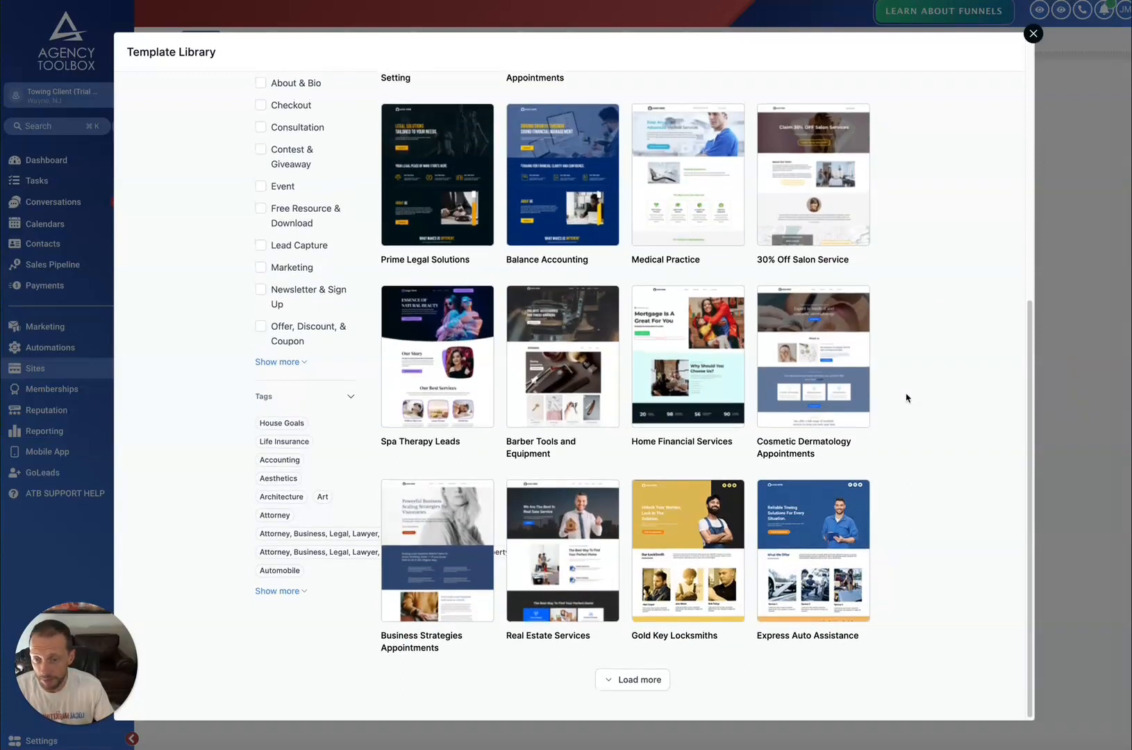
scroll(906, 396, "up", 6)
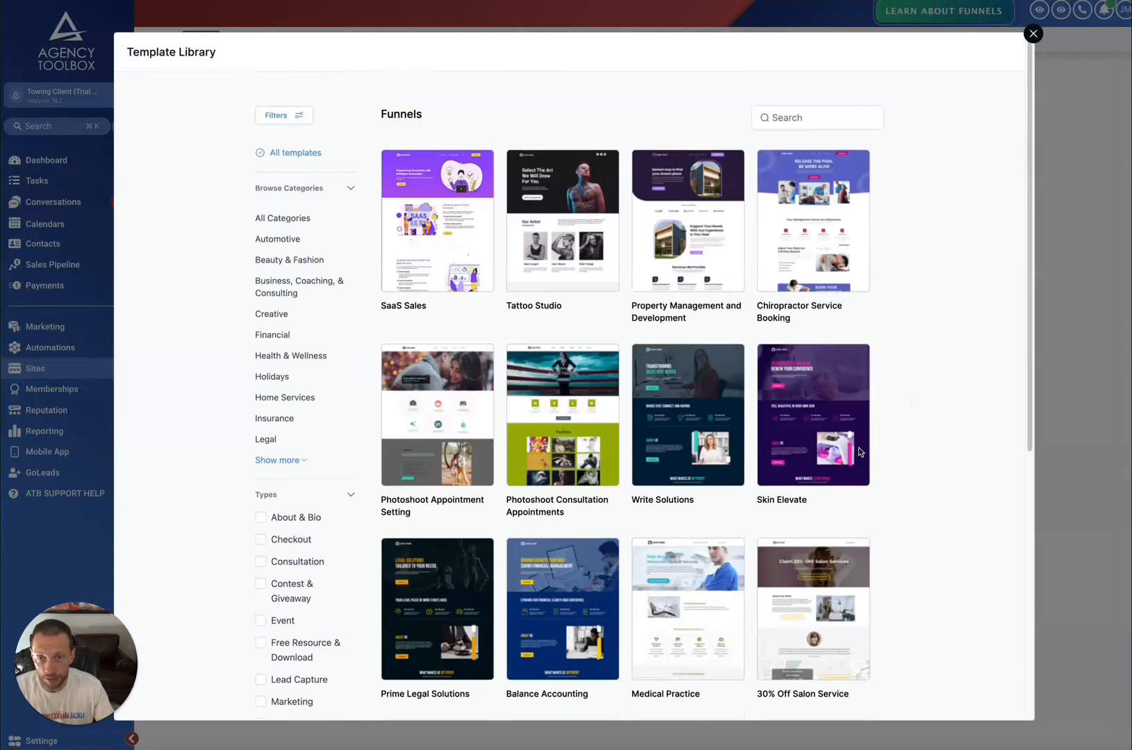
Step: Browse the first set of funnel templates along with the library's category, type and tag filters
scroll(861, 451, "down", 6)
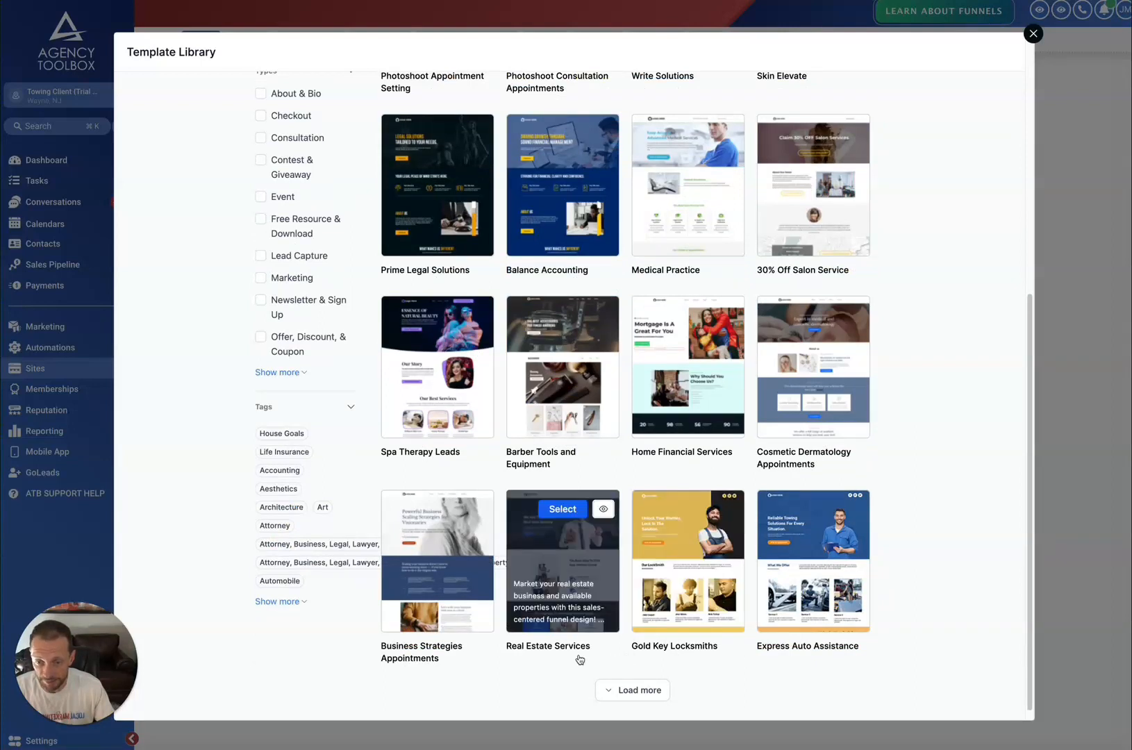
scroll(632, 474, "up", 6)
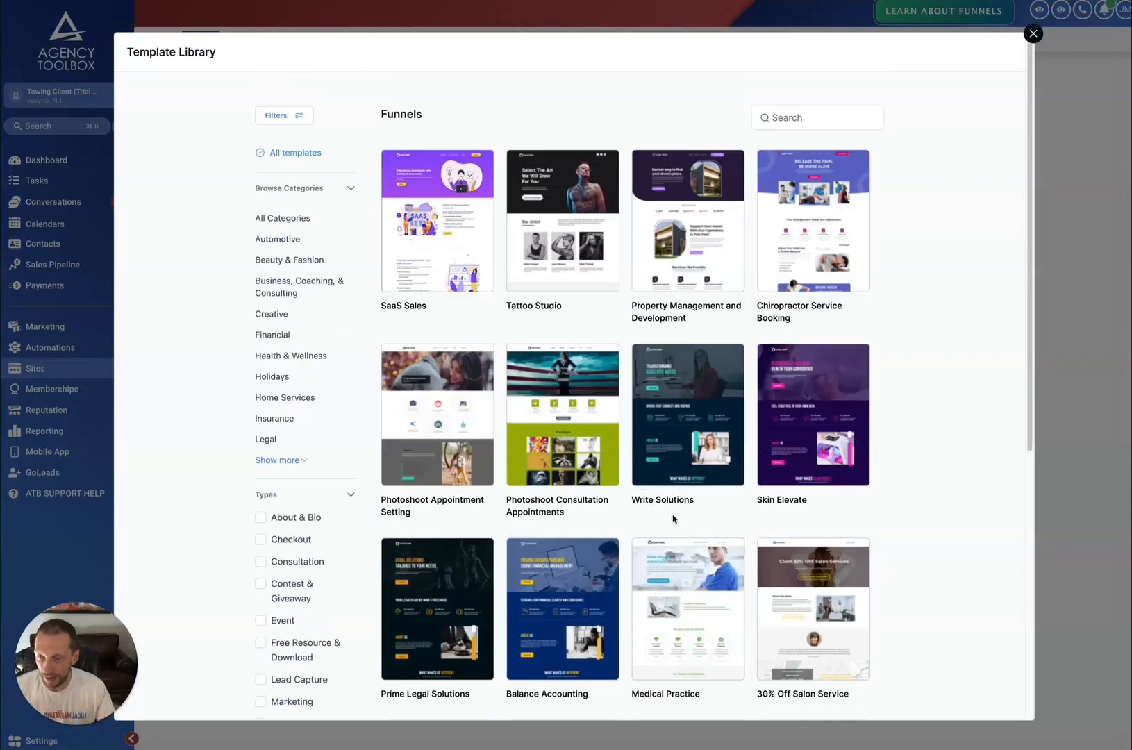
scroll(361, 458, "down", 2)
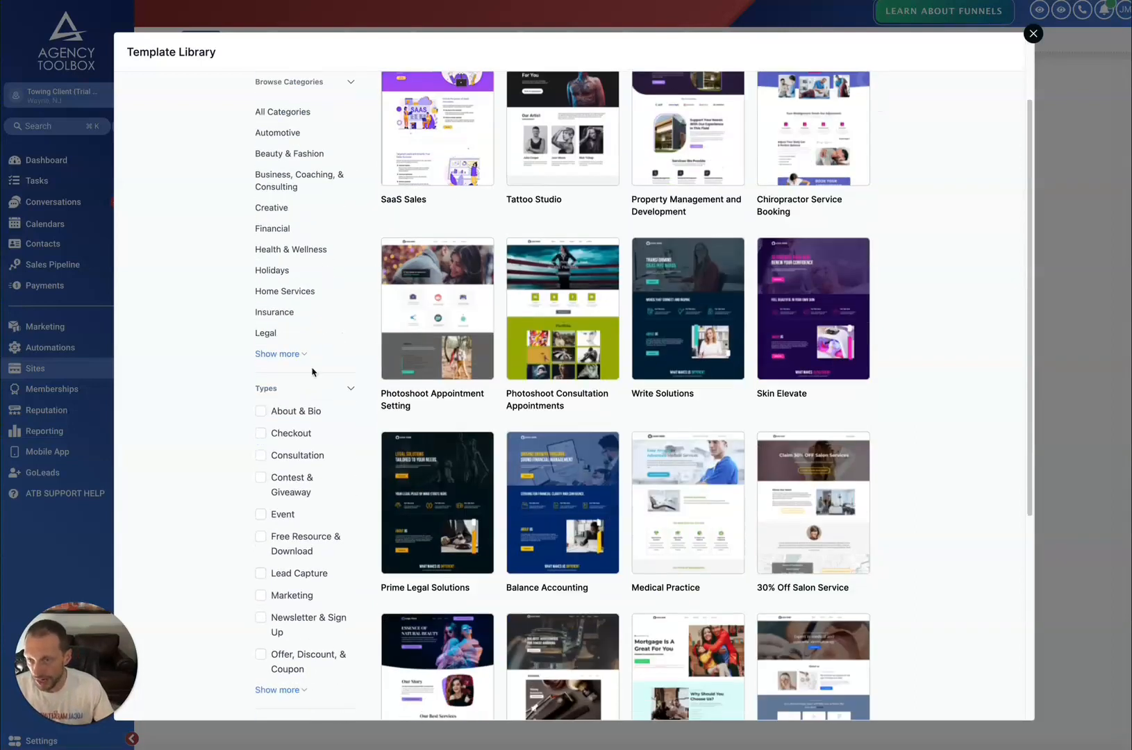
scroll(315, 375, "down", 5)
scroll(316, 399, "up", 7)
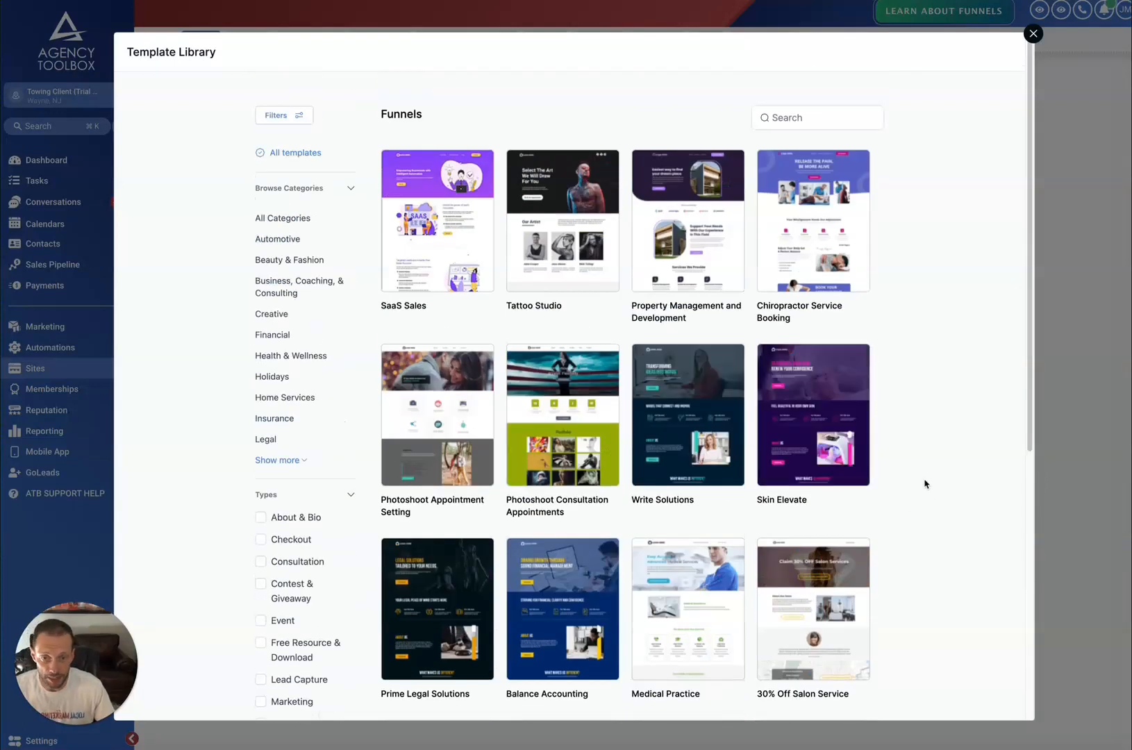
scroll(695, 528, "down", 7)
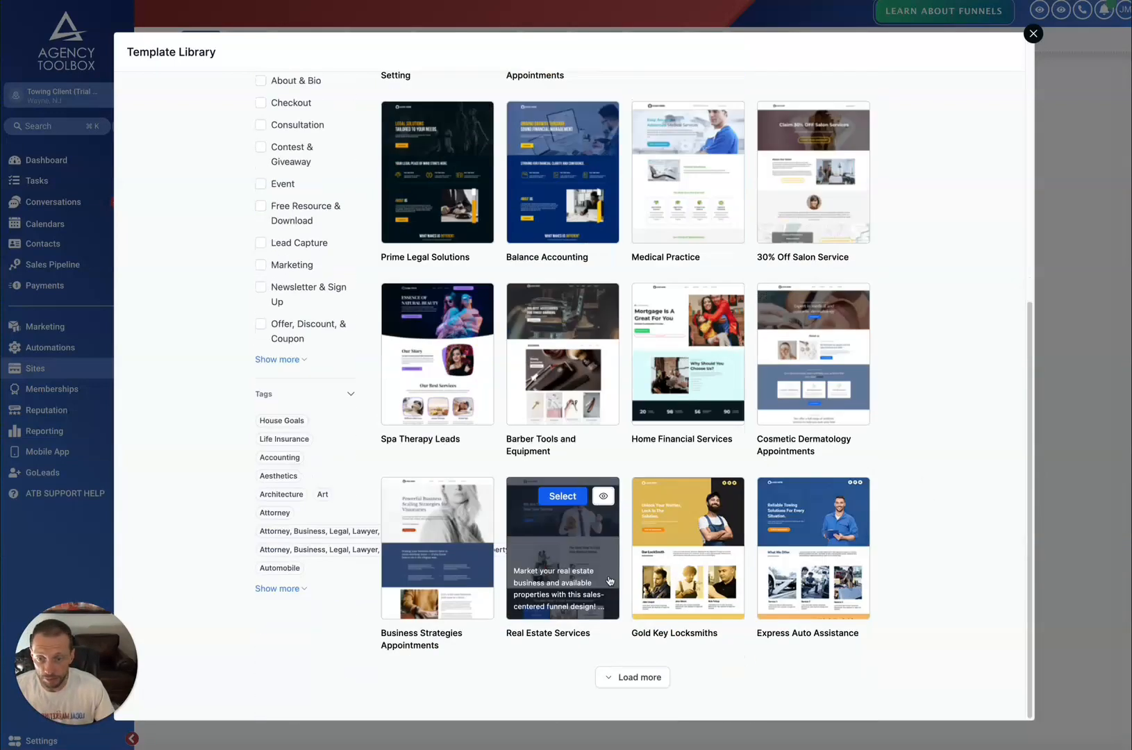
Step: Load more funnel templates and look through them for a suitable service business design
left_click(624, 679)
scroll(941, 562, "down", 5)
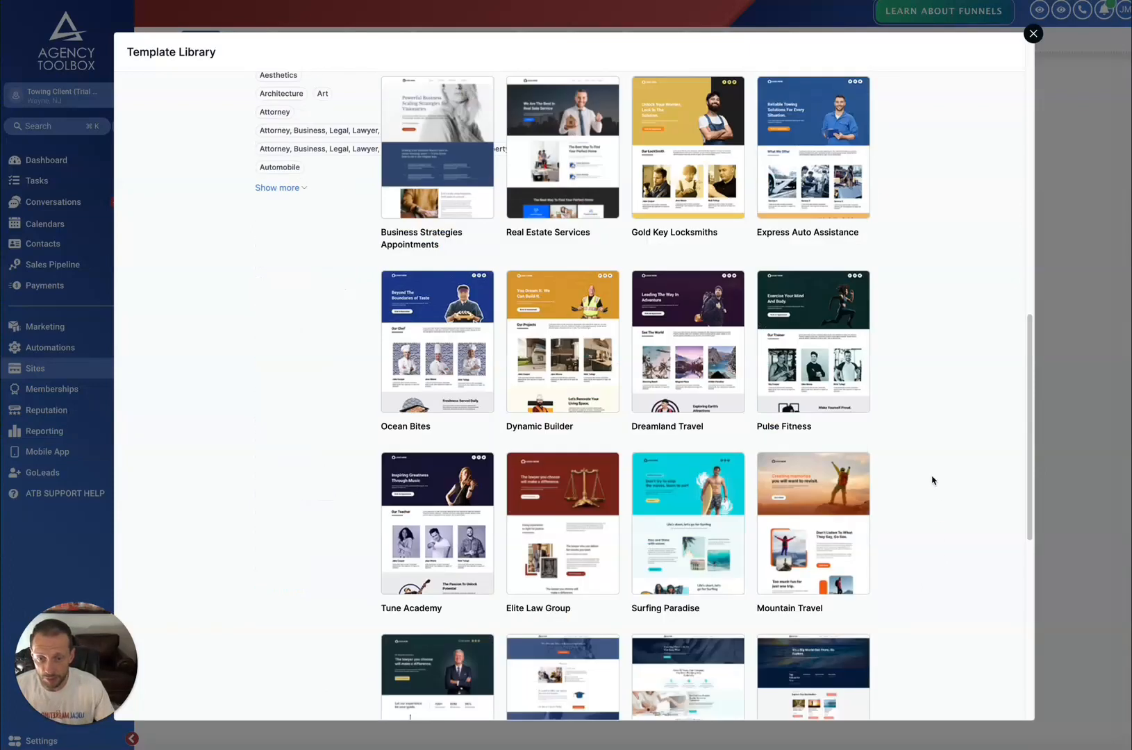
scroll(938, 486, "down", 1)
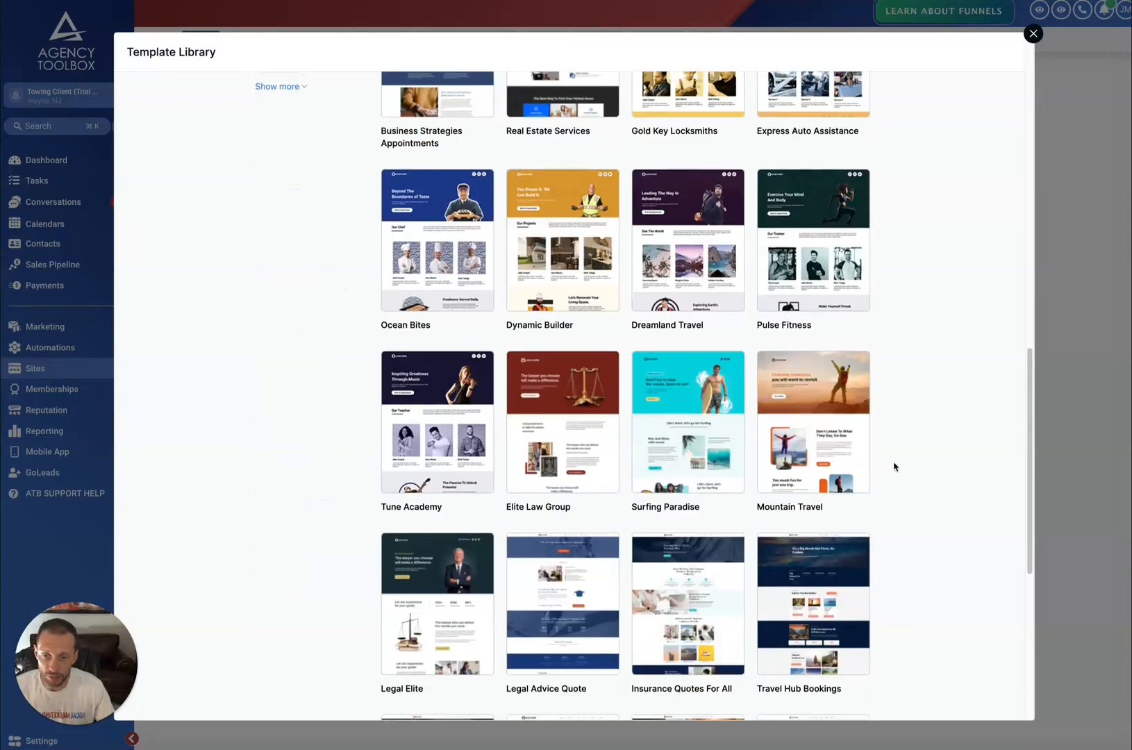
scroll(935, 465, "down", 2)
scroll(935, 454, "down", 4)
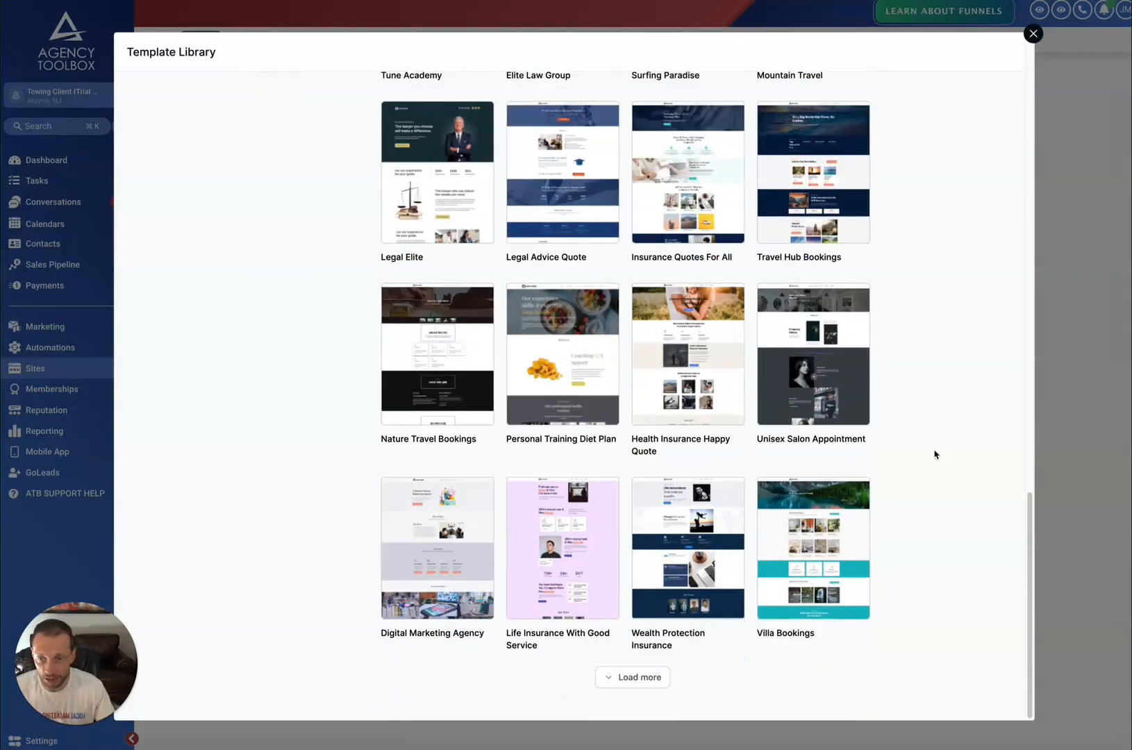
mouse_move(607, 455)
scroll(665, 408, "up", 10)
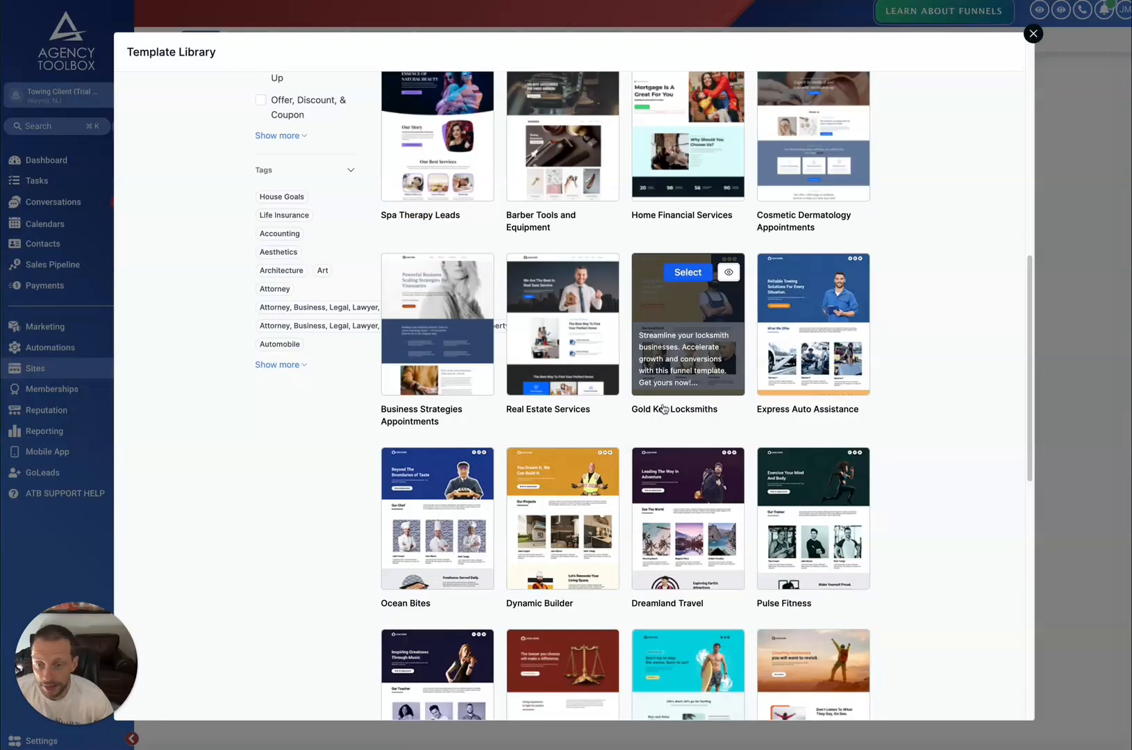
Step: Choose the Gold Key Locksmiths template, review its preview and continue with it for the new funnel
left_click(682, 273)
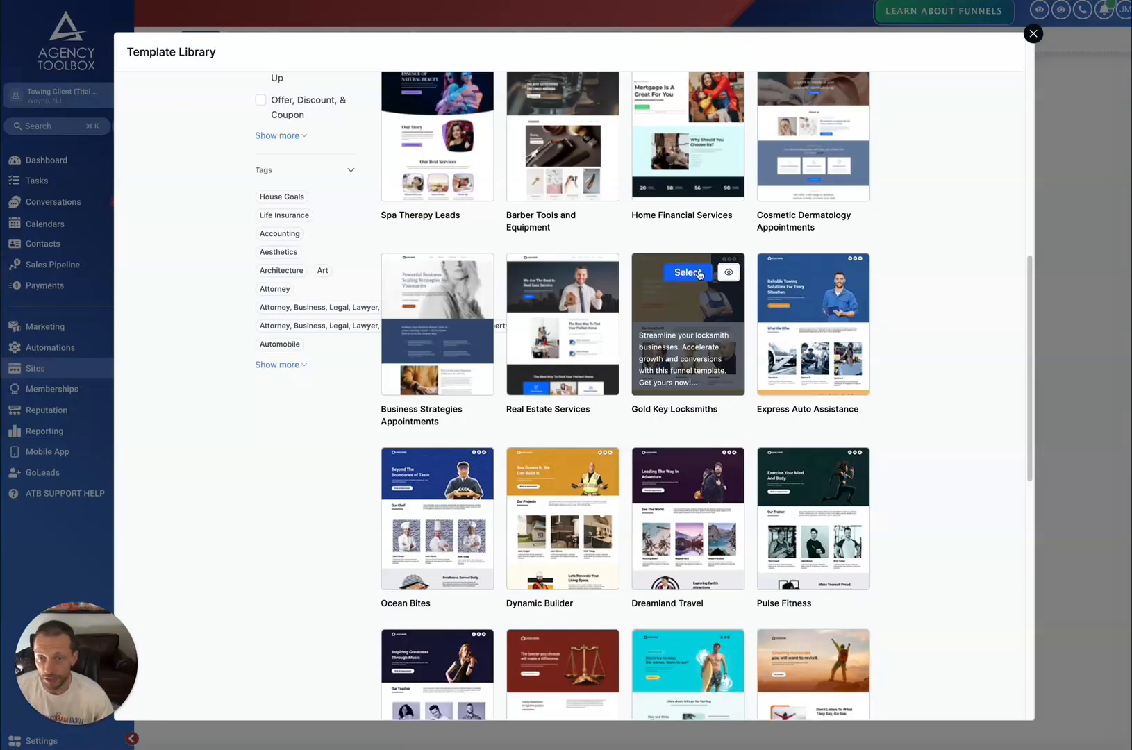
scroll(742, 301, "down", 15)
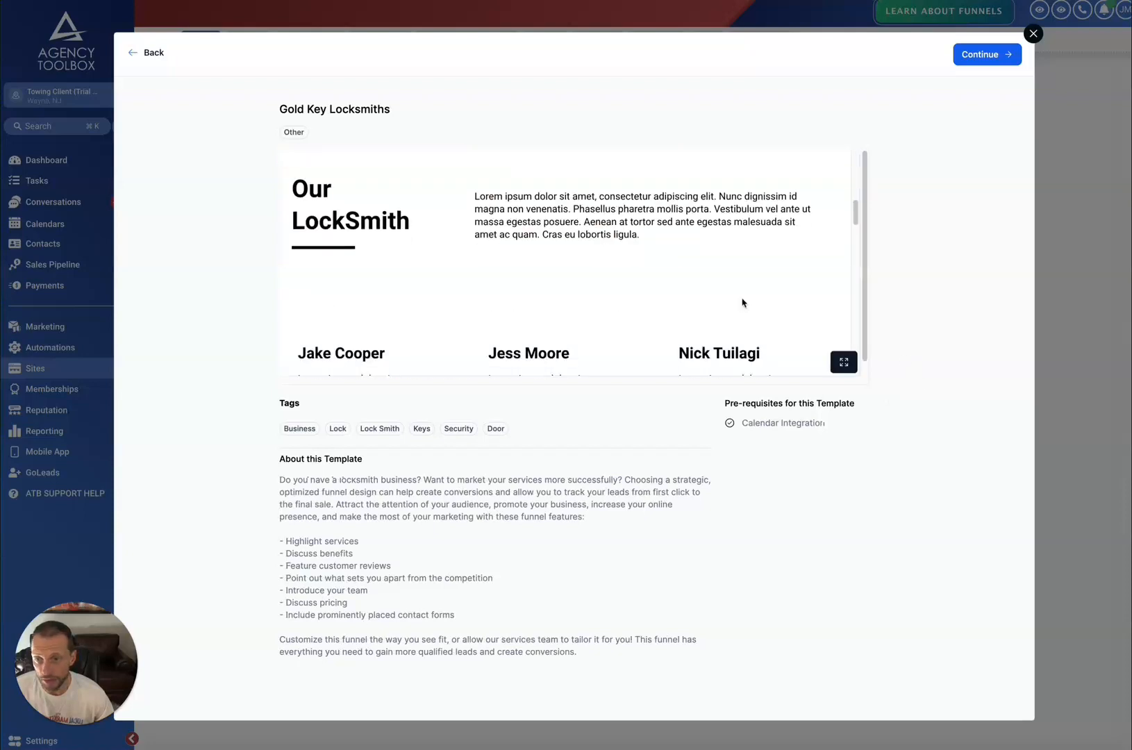
scroll(741, 309, "up", 15)
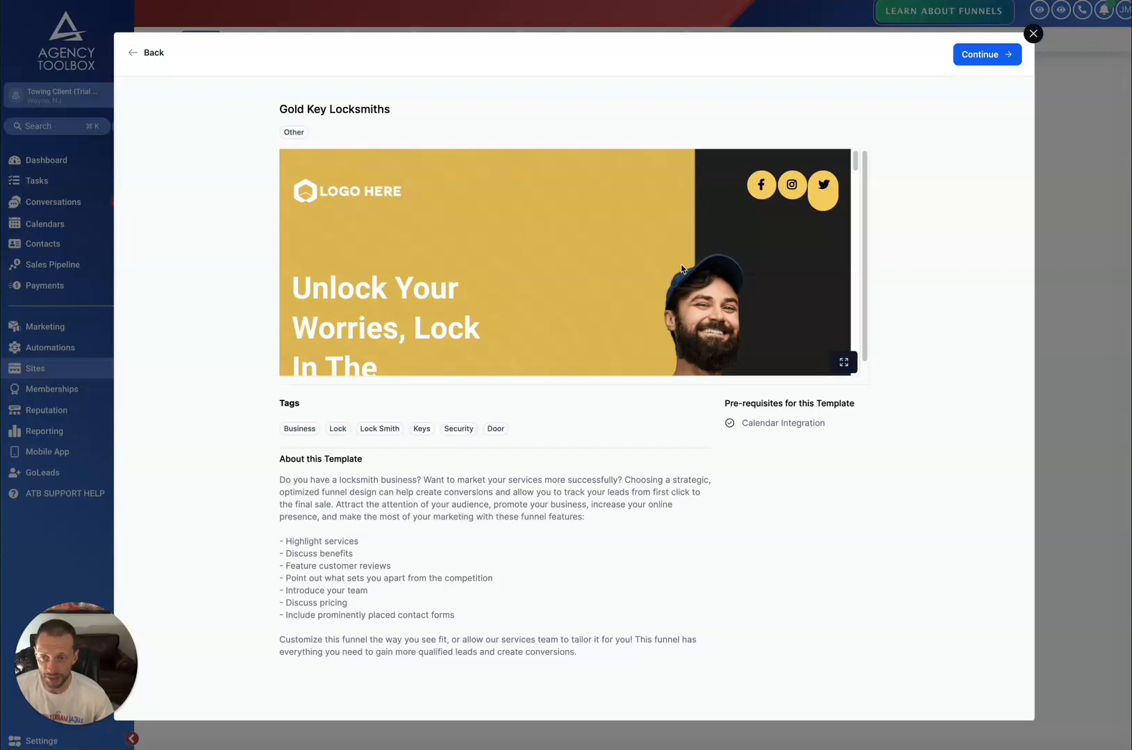
left_click(989, 53)
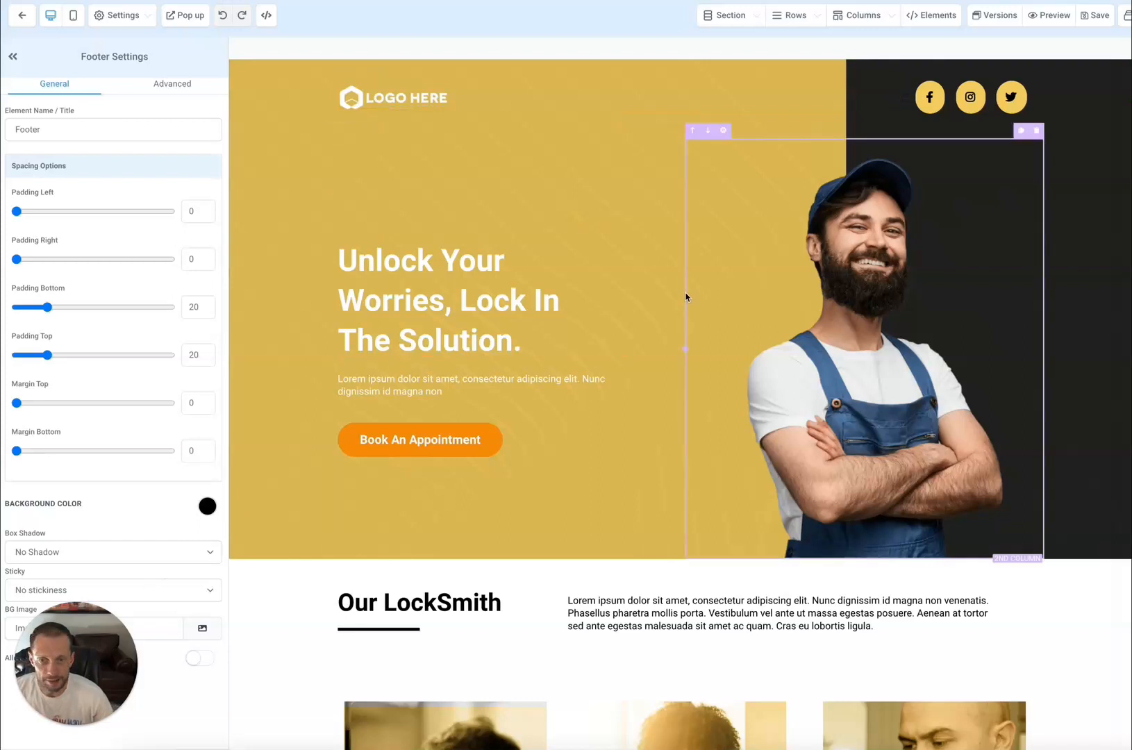
Step: Examine the locksmith page's hero, team, Key Masters and gallery sections in the page editor
scroll(674, 313, "down", 4)
scroll(662, 330, "down", 2)
scroll(662, 330, "up", 4)
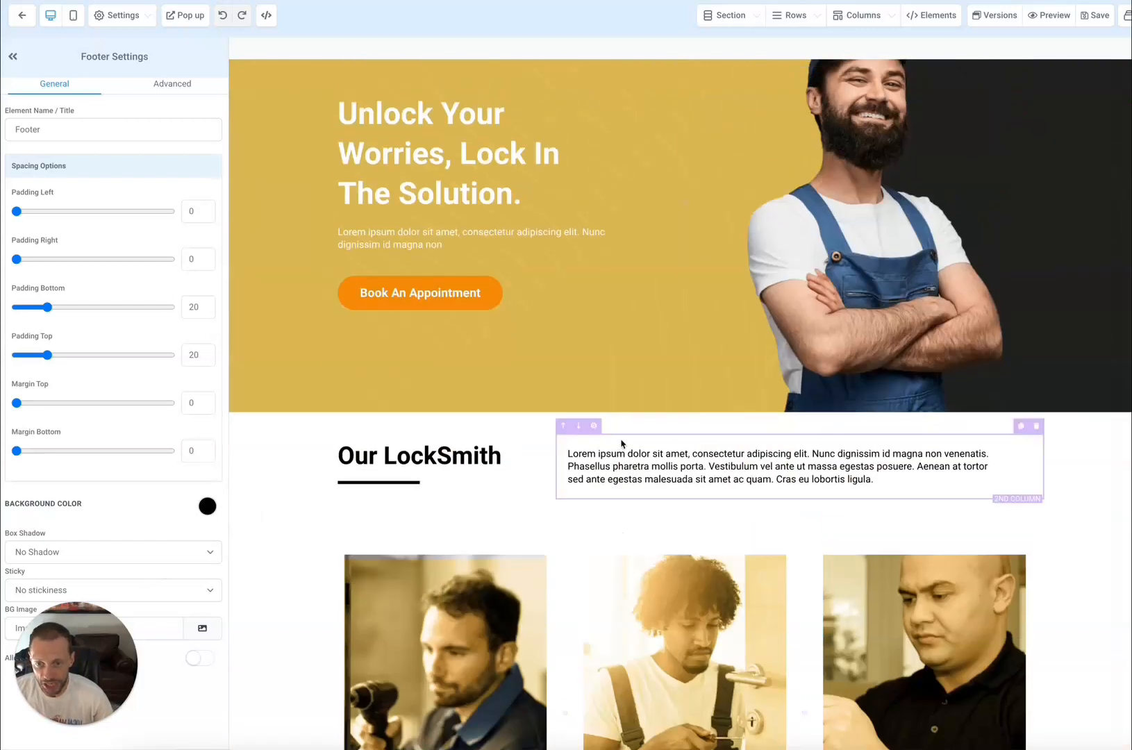
scroll(516, 354, "down", 7)
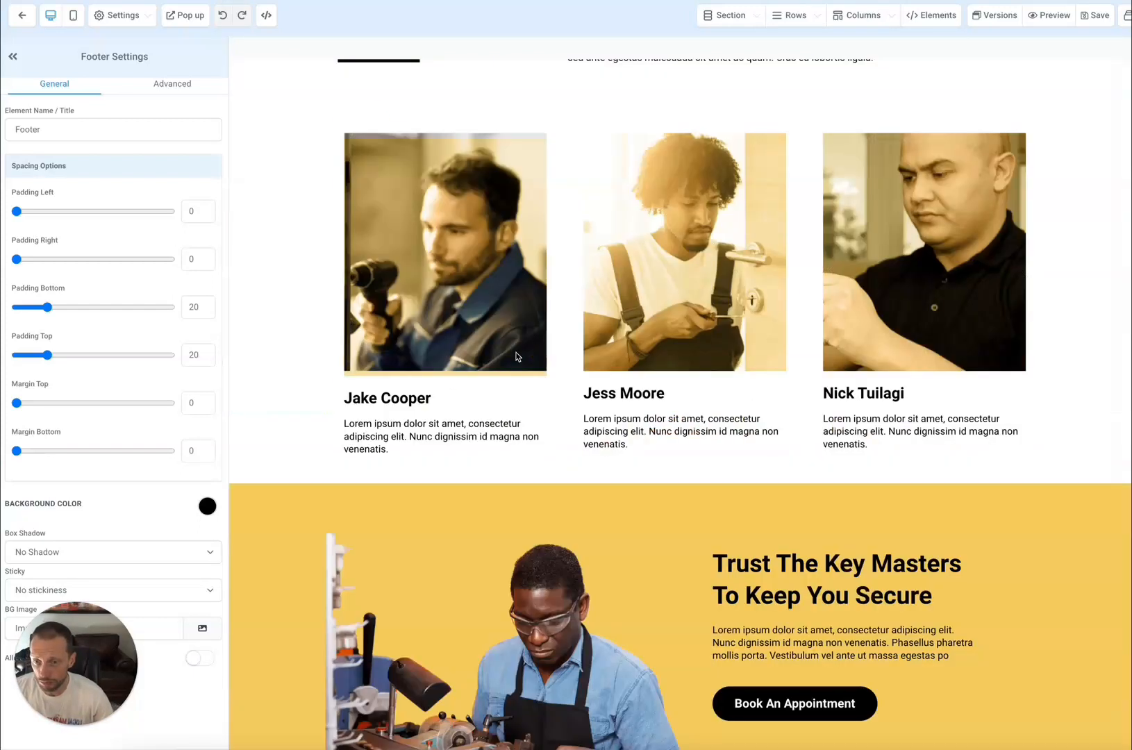
scroll(680, 327, "down", 3)
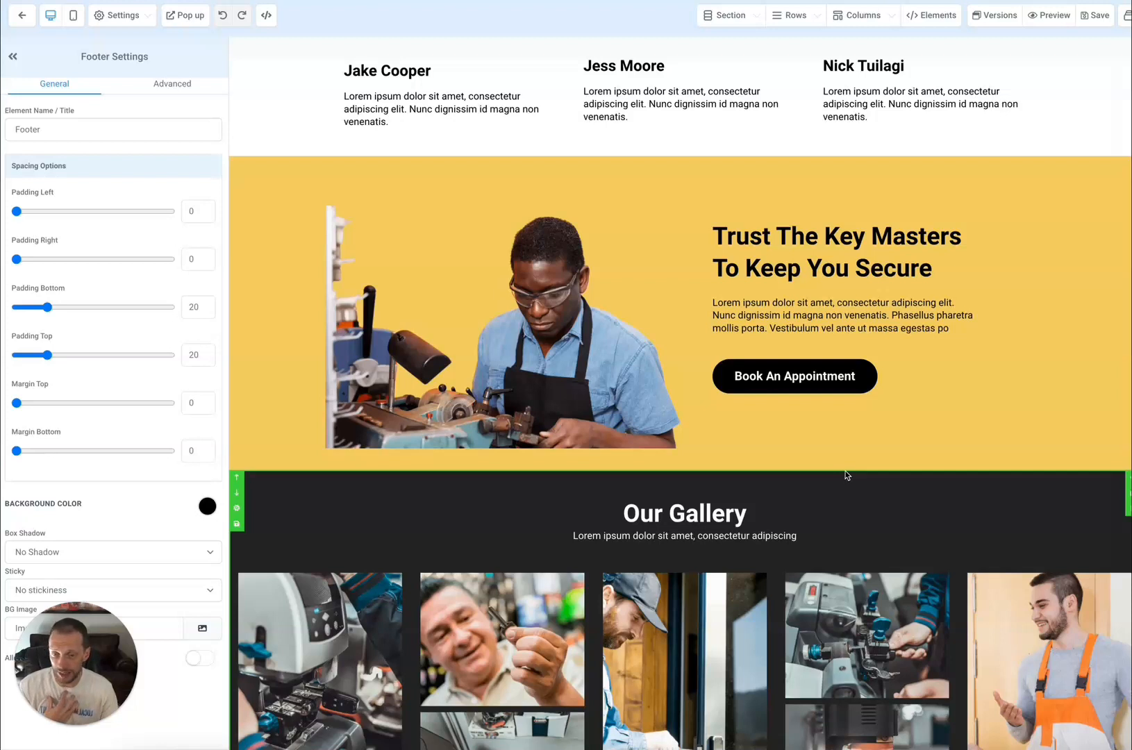
scroll(815, 427, "down", 2)
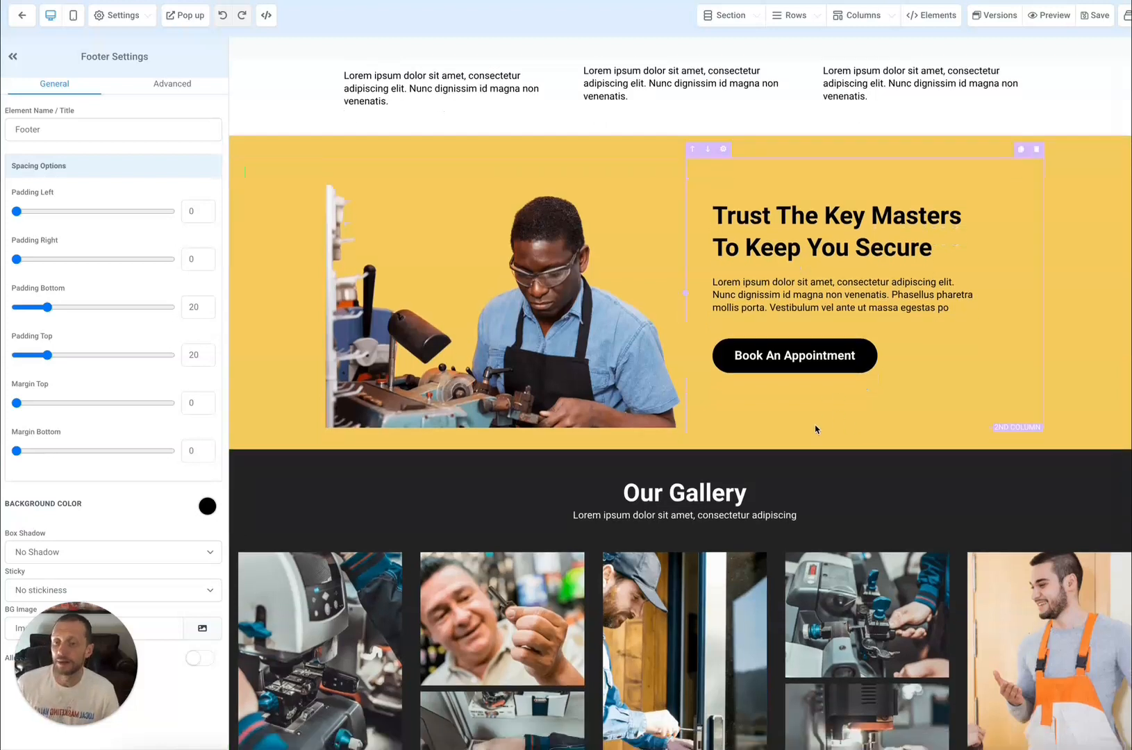
scroll(816, 425, "down", 4)
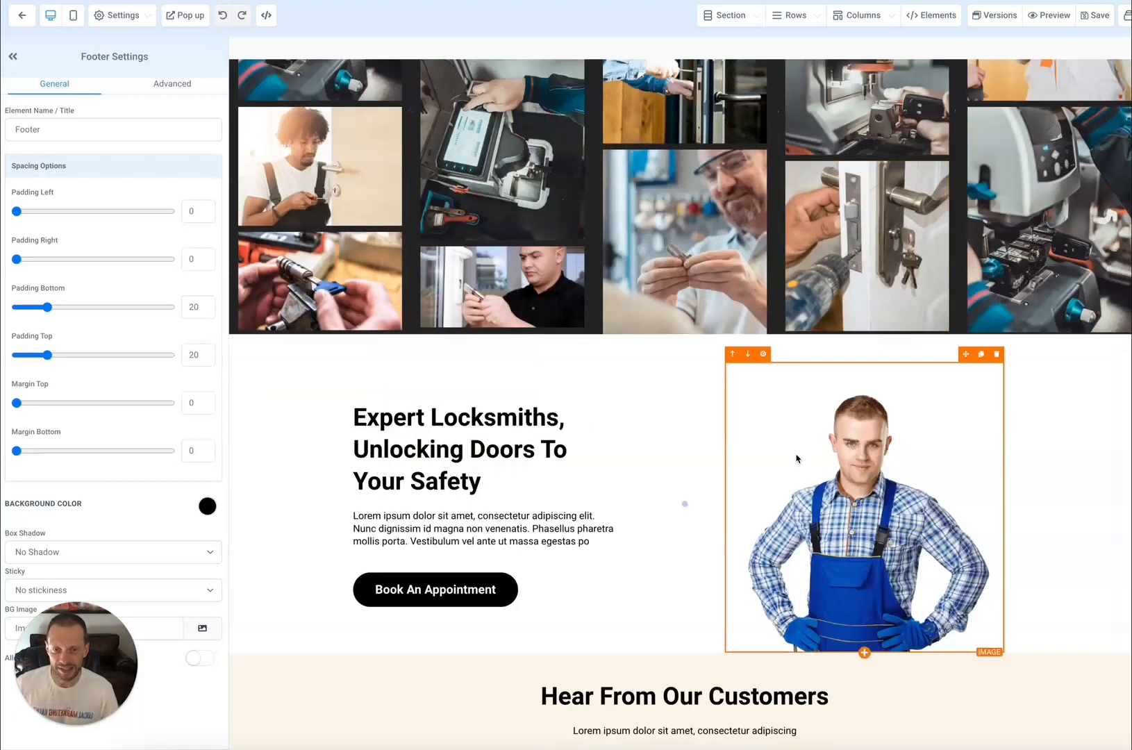
Step: Review the page's gallery, Expert Locksmiths section and customer testimonials, and return to the hero section
scroll(652, 438, "up", 10)
scroll(651, 425, "down", 5)
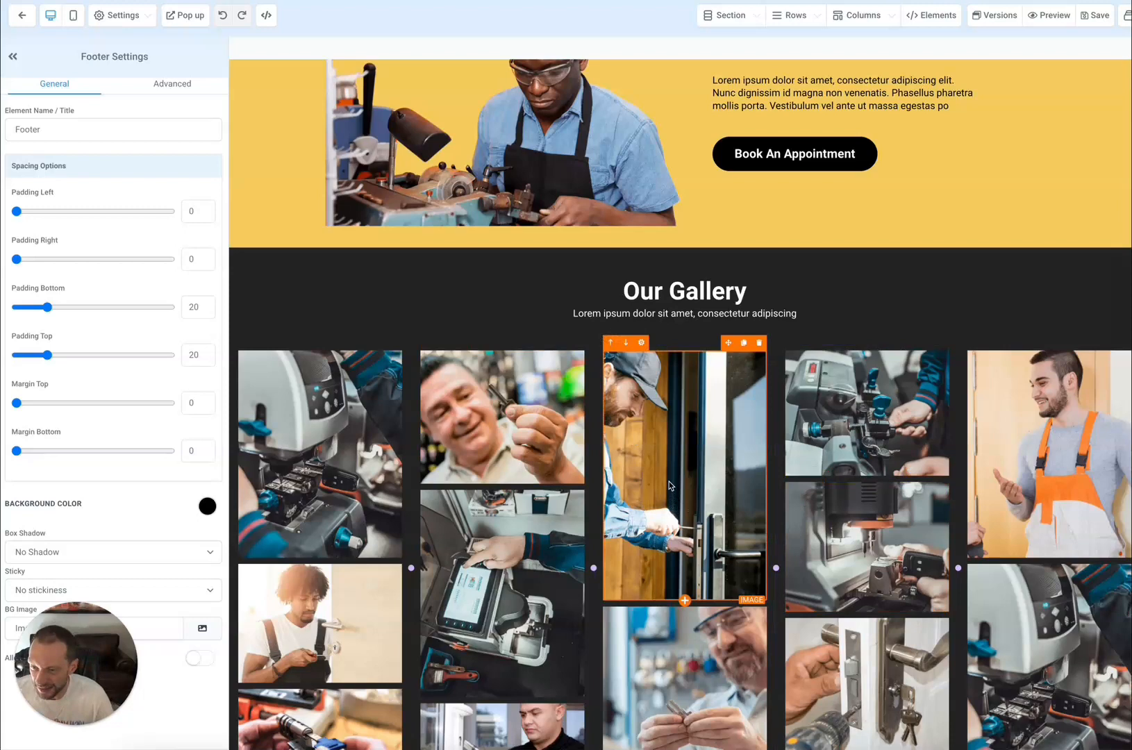
scroll(746, 448, "down", 10)
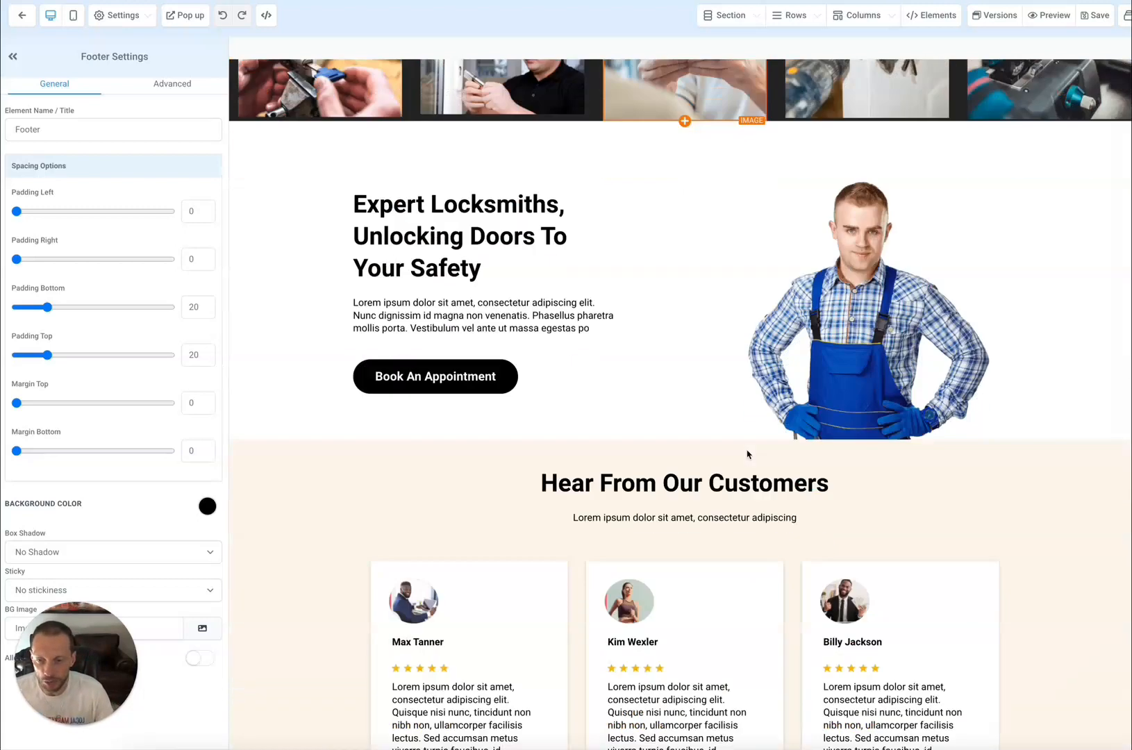
scroll(986, 548, "down", 2)
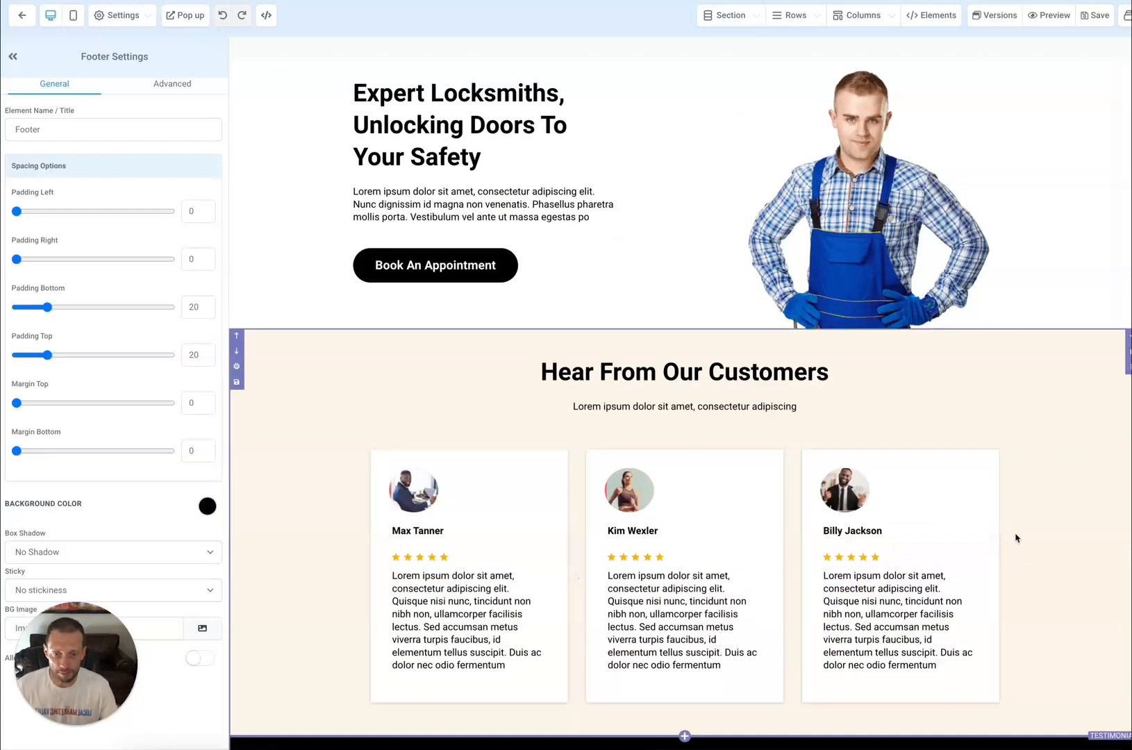
scroll(1017, 537, "up", 8)
scroll(1018, 536, "up", 10)
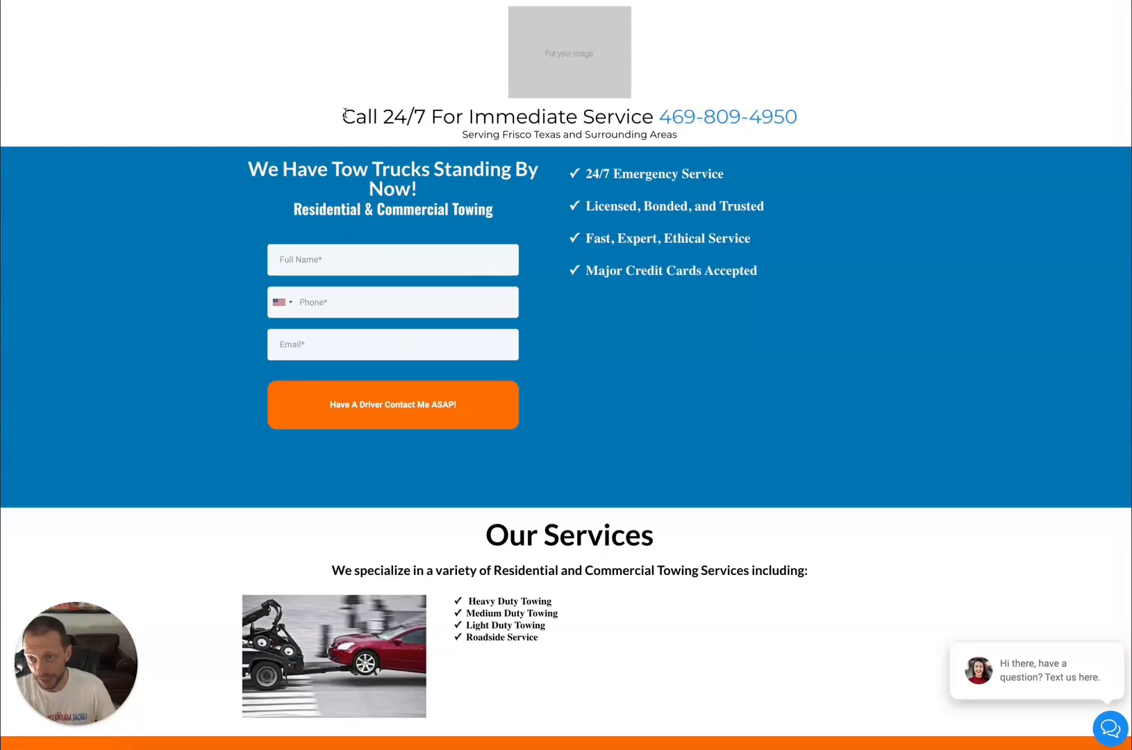
Step: On the live towing page, highlight the call headline, the tow truck headline and the benefits list for comparison
left_click_drag(343, 114, 561, 116)
left_click_drag(258, 168, 495, 179)
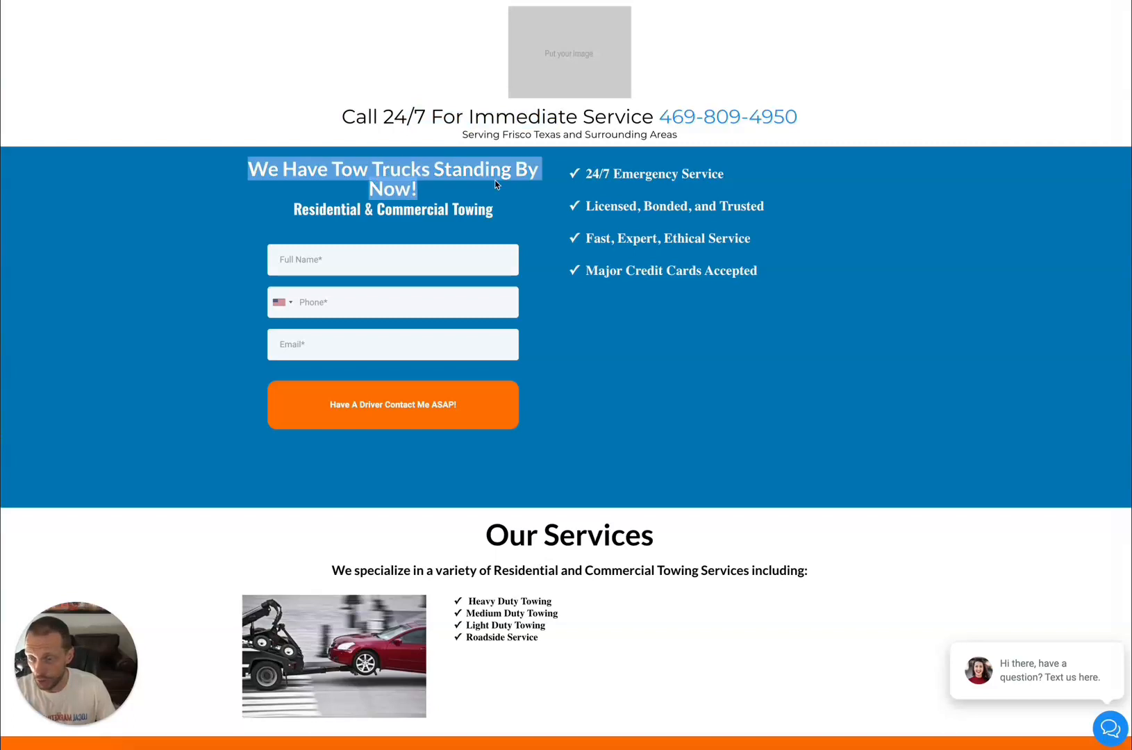
left_click_drag(587, 176, 762, 302)
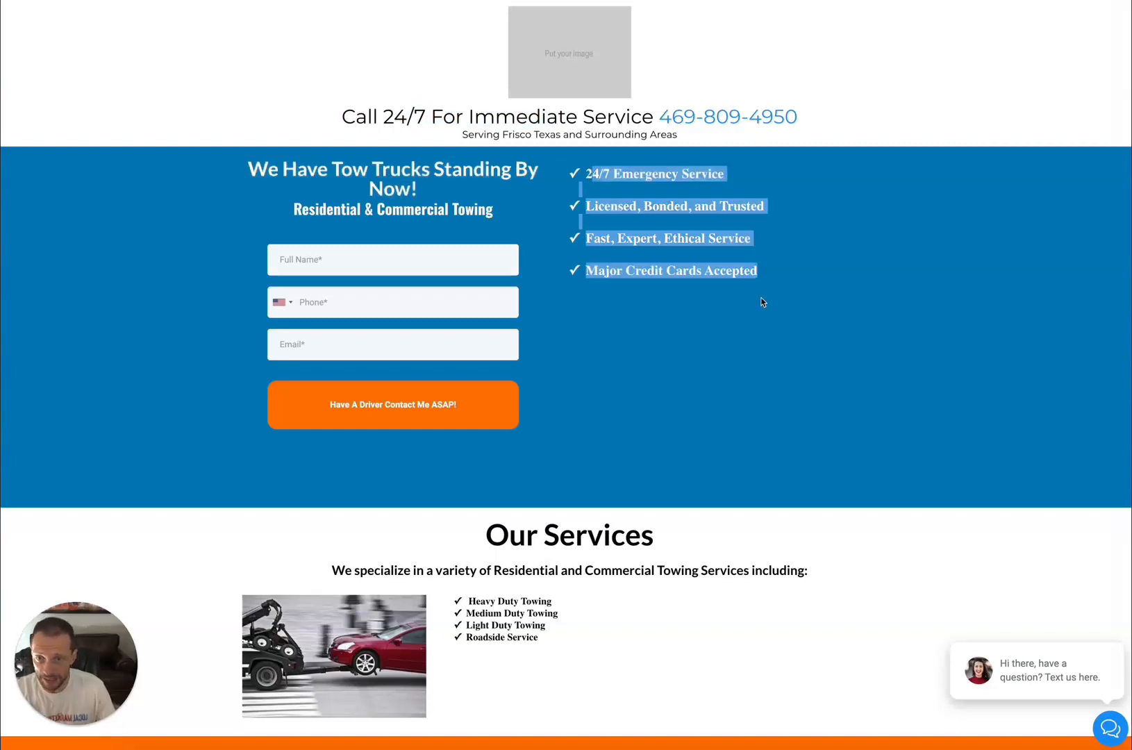
left_click(699, 265)
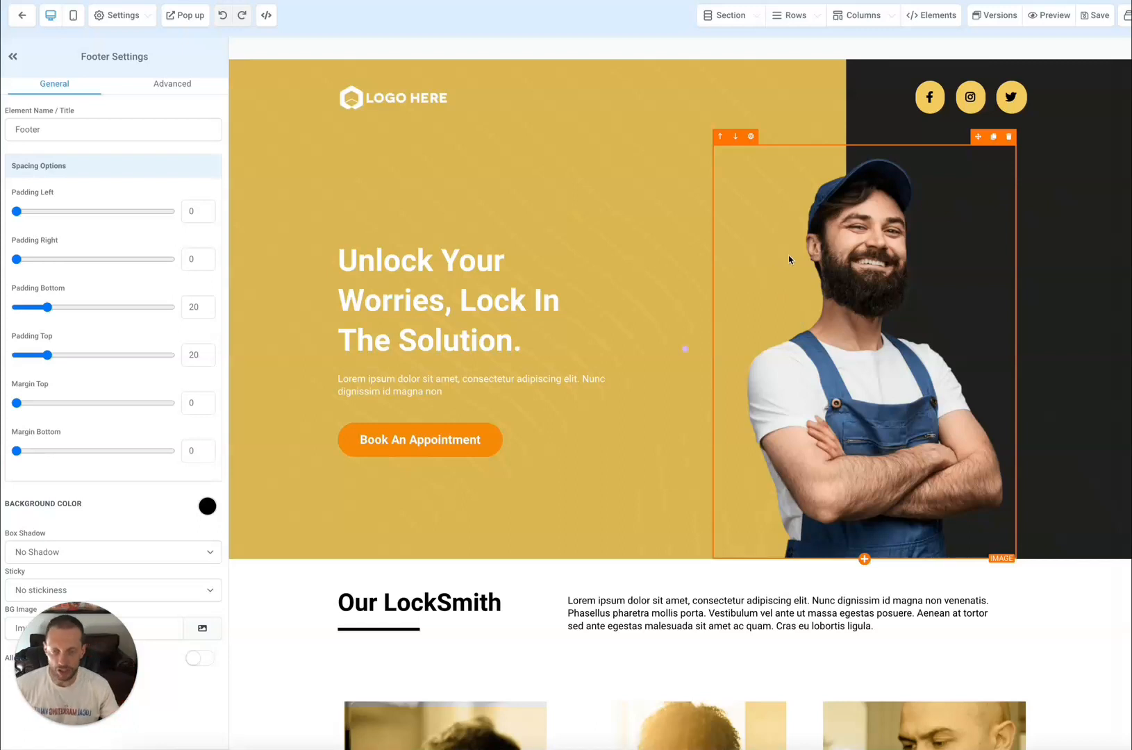
Step: Back in the page editor, select the header logo placeholder and examine its spacing, alignment, image and action settings
scroll(843, 256, "down", 1)
left_click_drag(125, 640, 1034, 597)
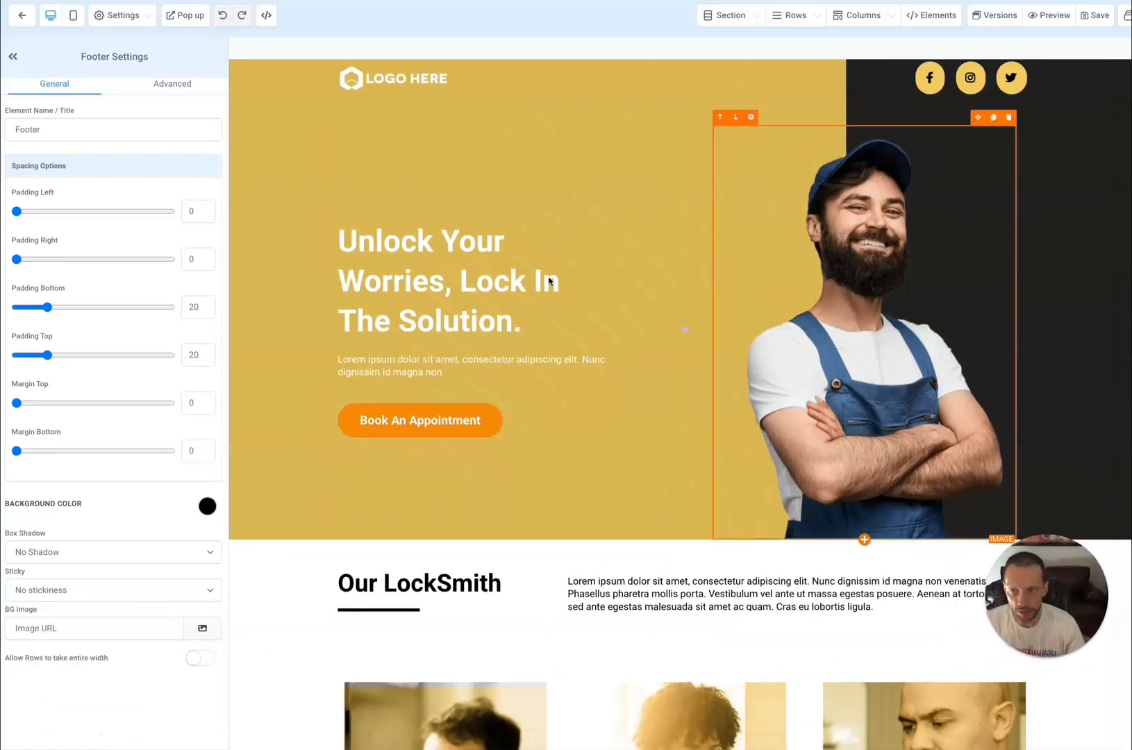
left_click(415, 80)
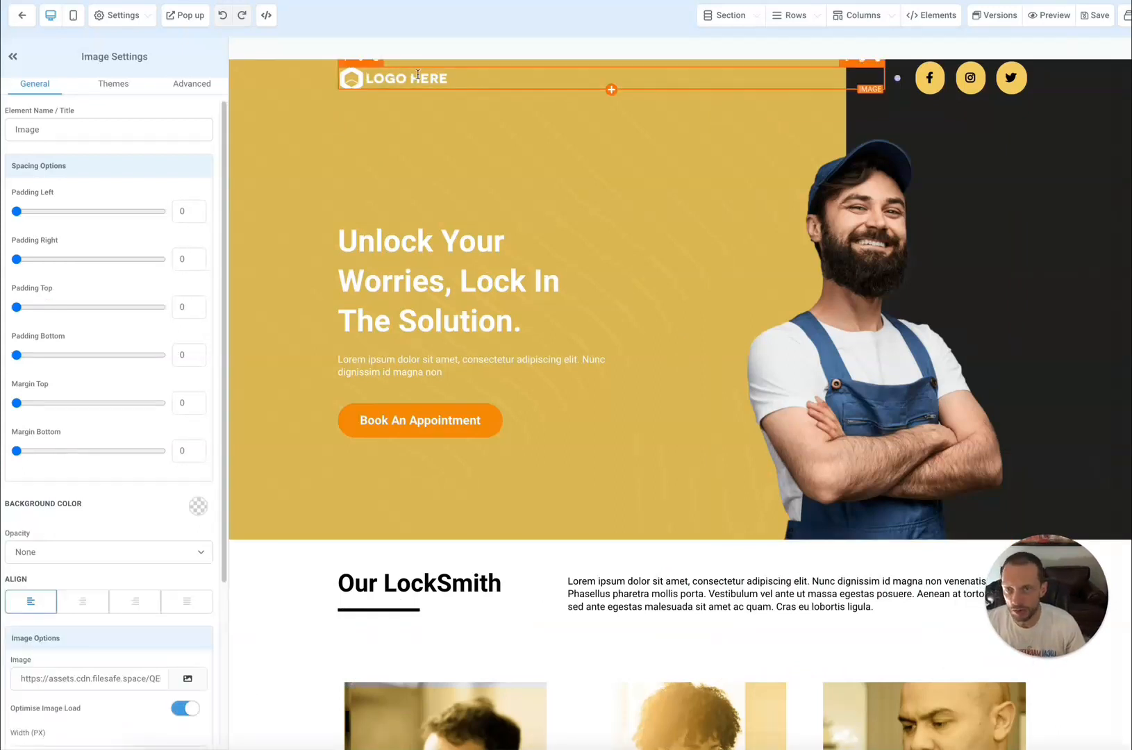
scroll(827, 101, "up", 1)
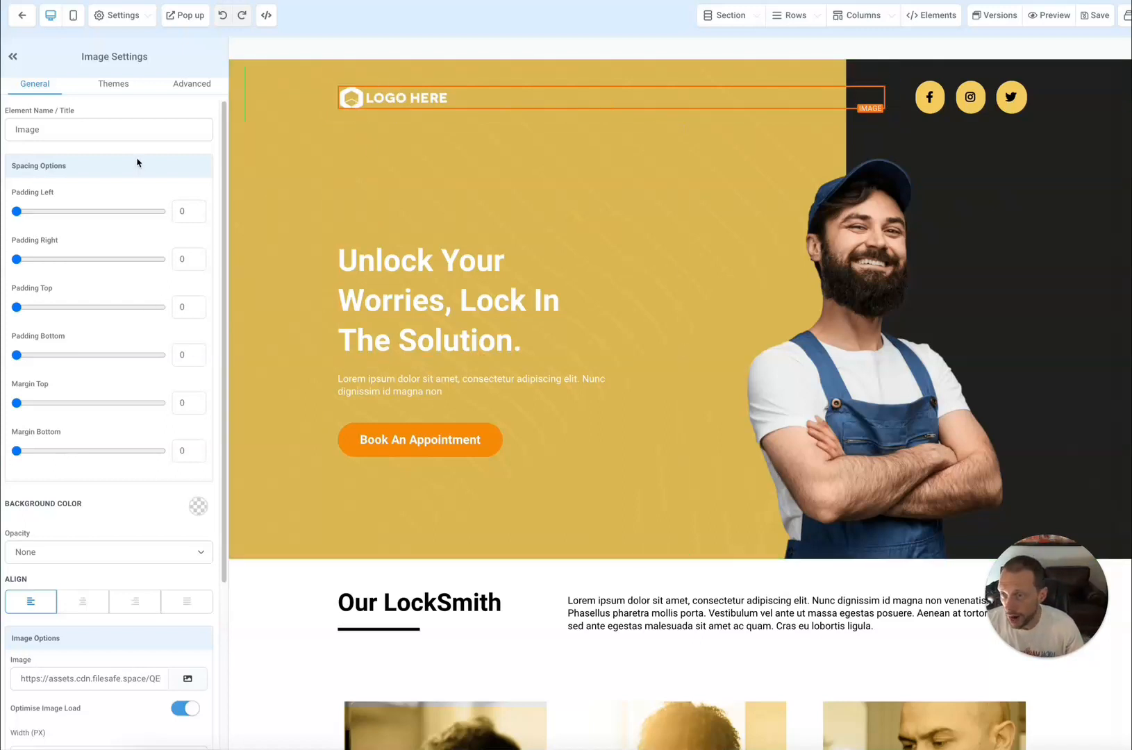
scroll(132, 177, "down", 3)
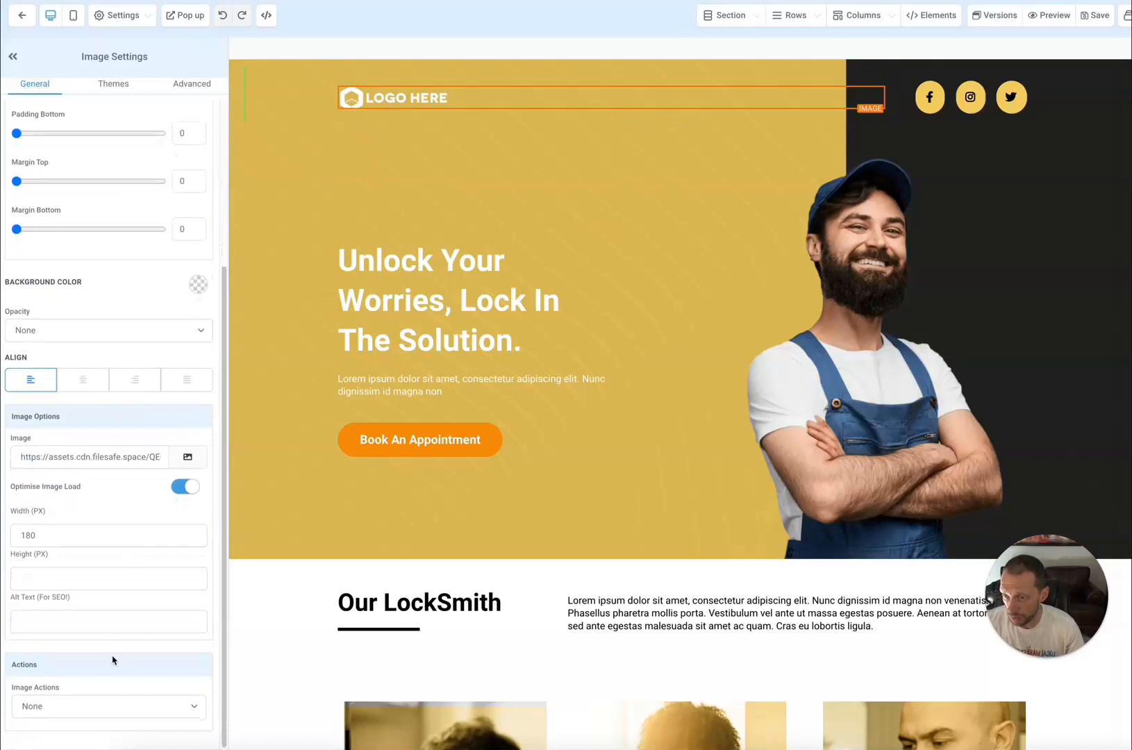
scroll(114, 184, "up", 3)
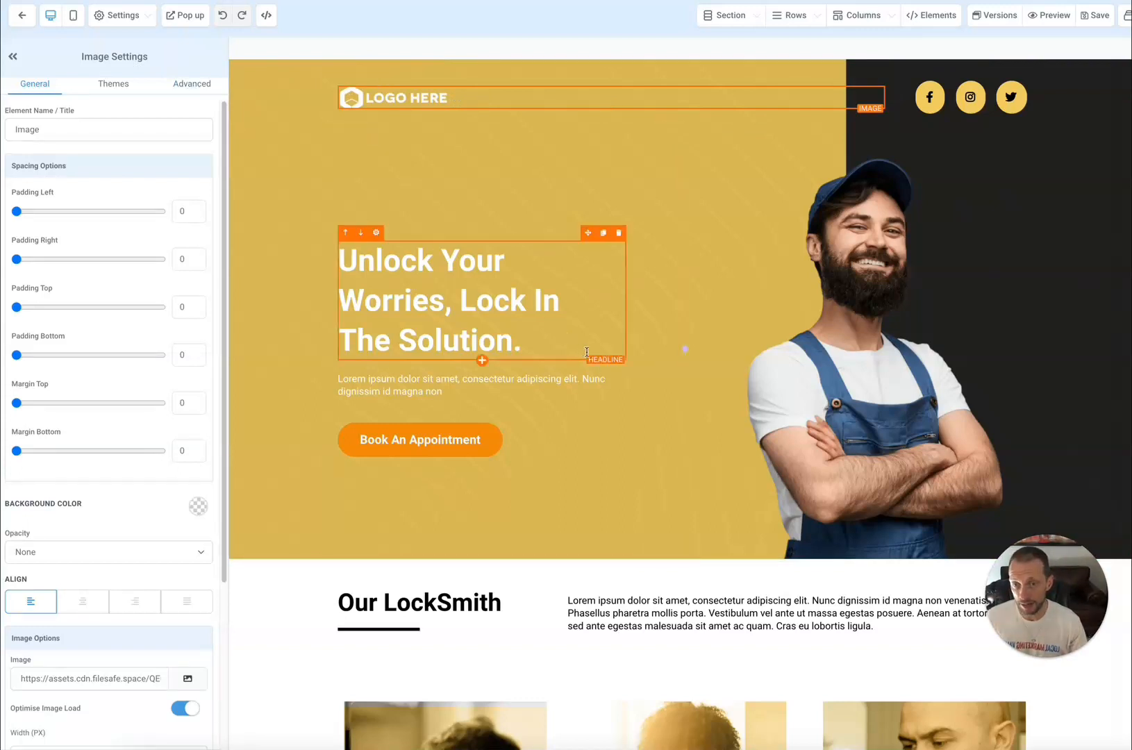
Step: Select the "Unlock Your Worries, Lock In The Solution." headline and examine its font size, typography and color settings
left_click(441, 304)
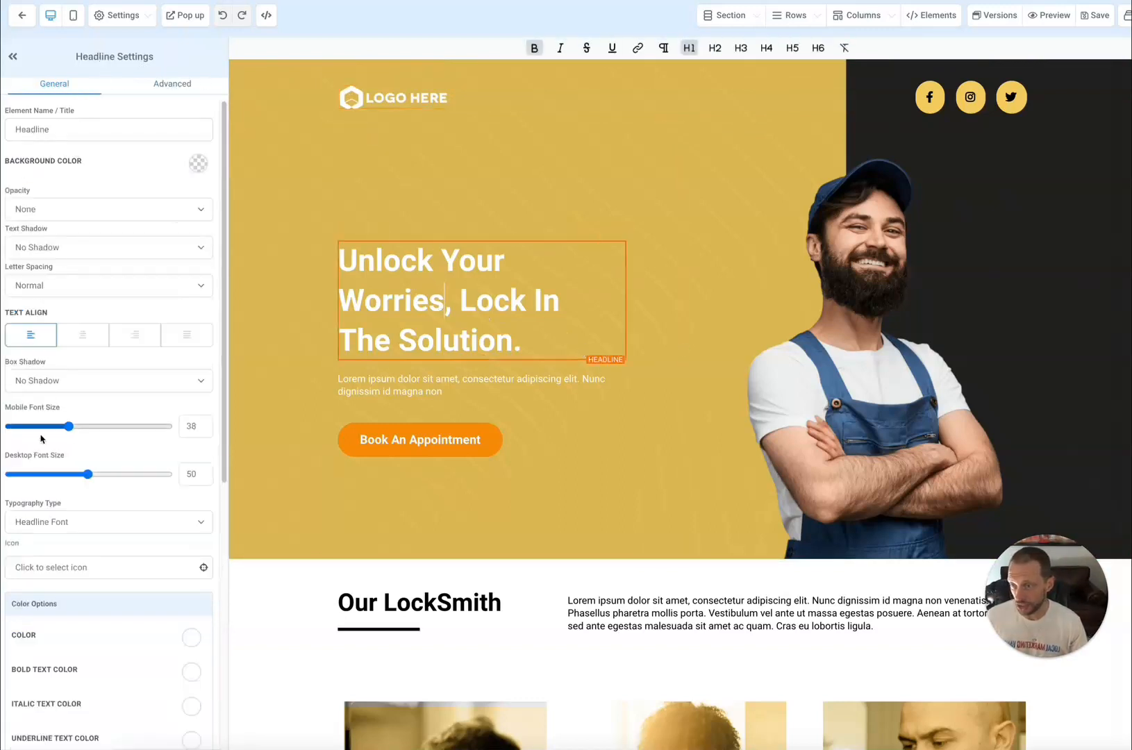
scroll(39, 434, "down", 2)
scroll(38, 434, "down", 3)
scroll(69, 354, "up", 4)
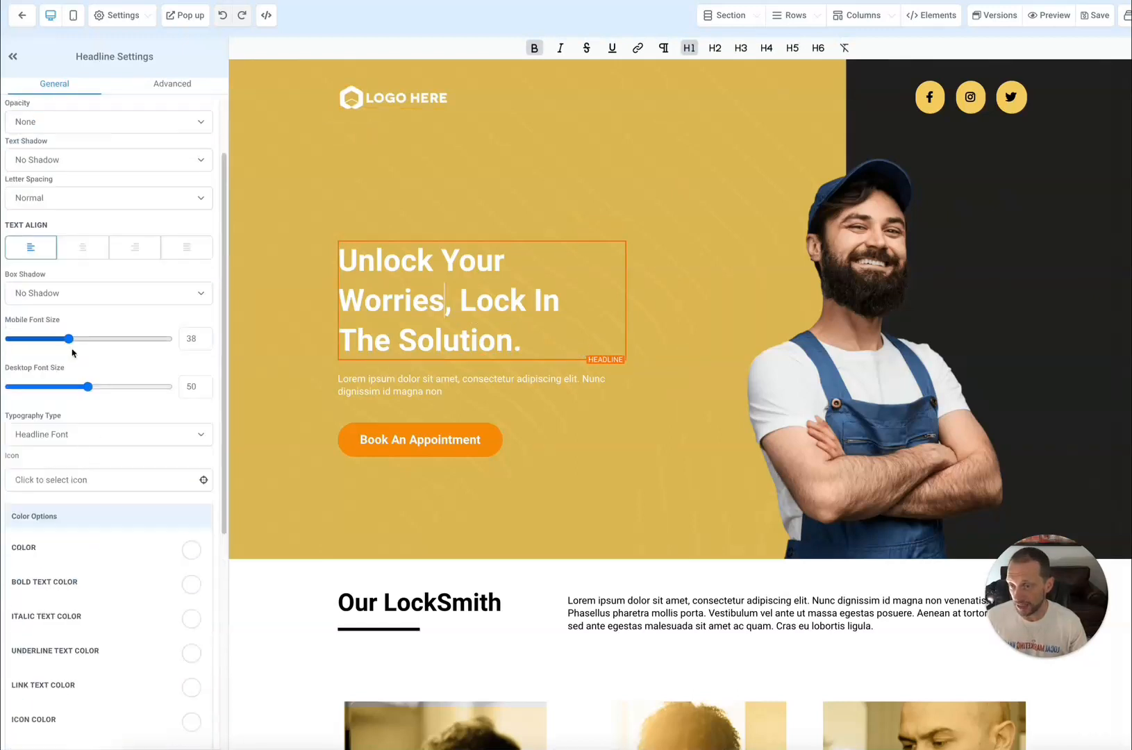
Step: Reselect the header logo placeholder, open the image picker for its source and return to the page editor
left_click(402, 105)
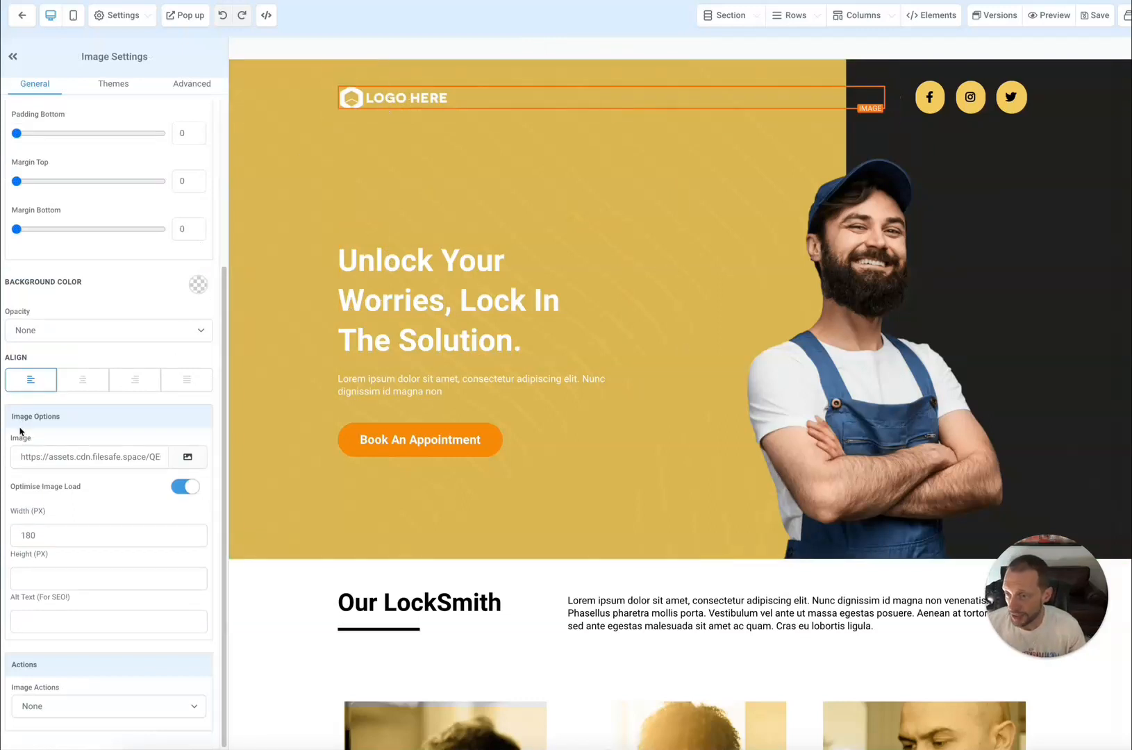
left_click(187, 458)
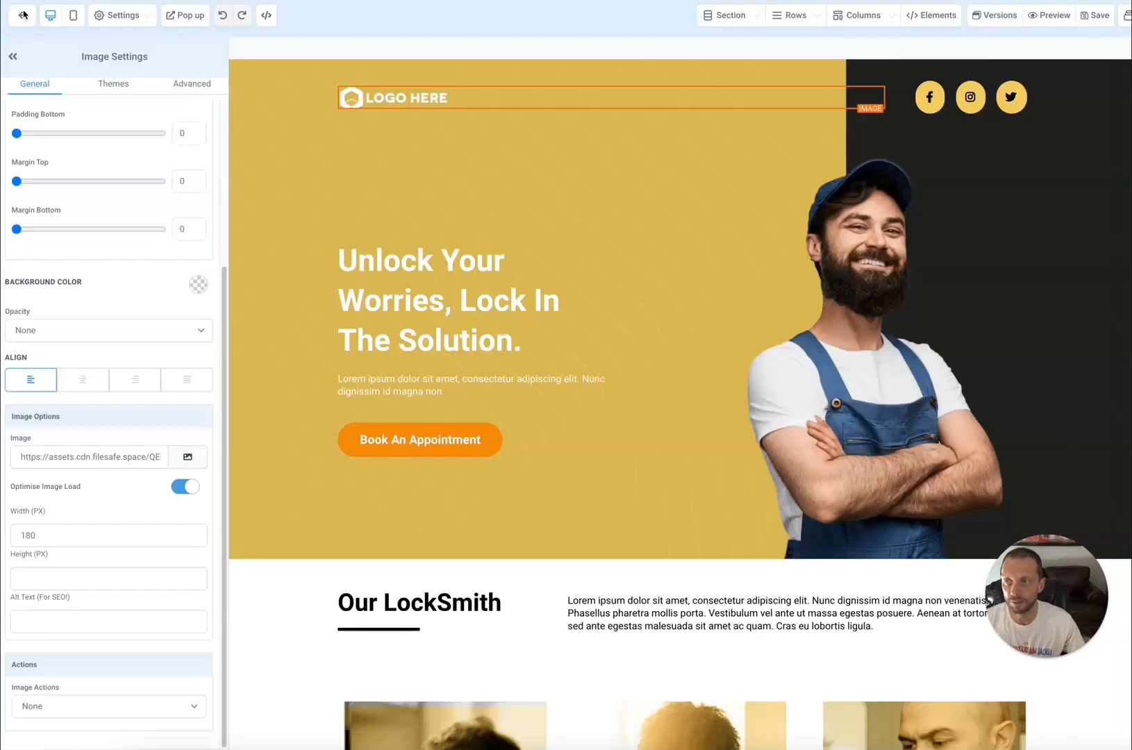
left_click(24, 14)
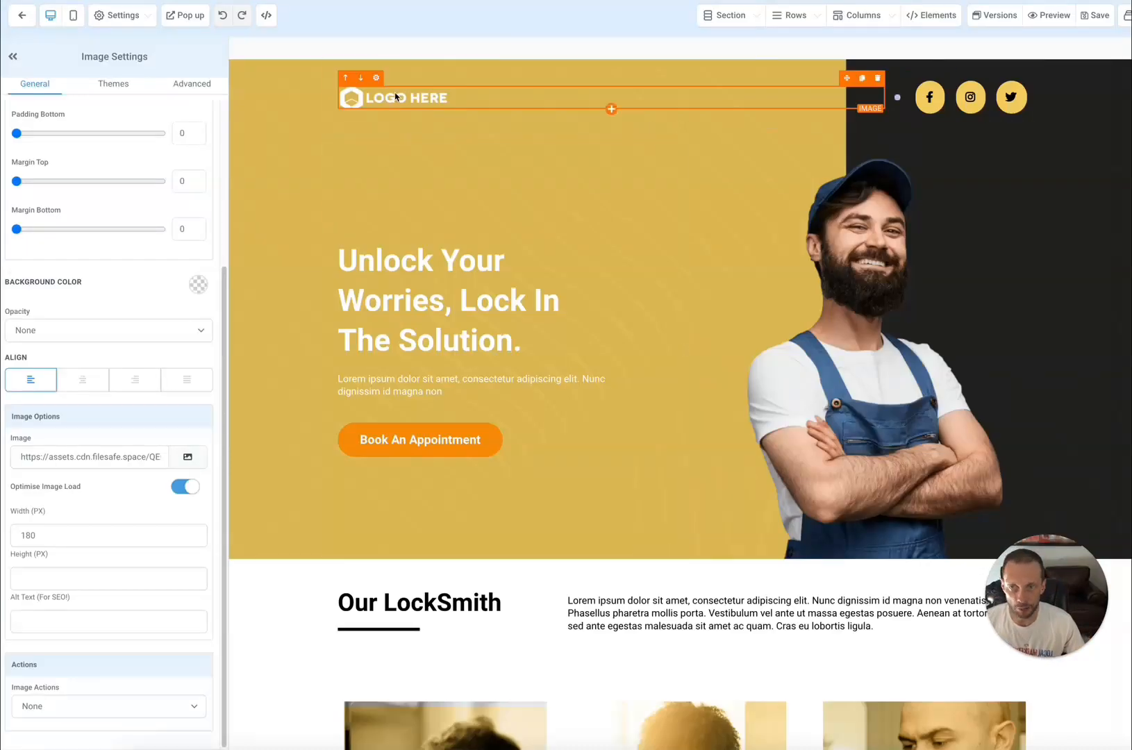
Step: Try the header logo at widths of 200 and 100 pixels and return its width to 180
double_click(42, 531)
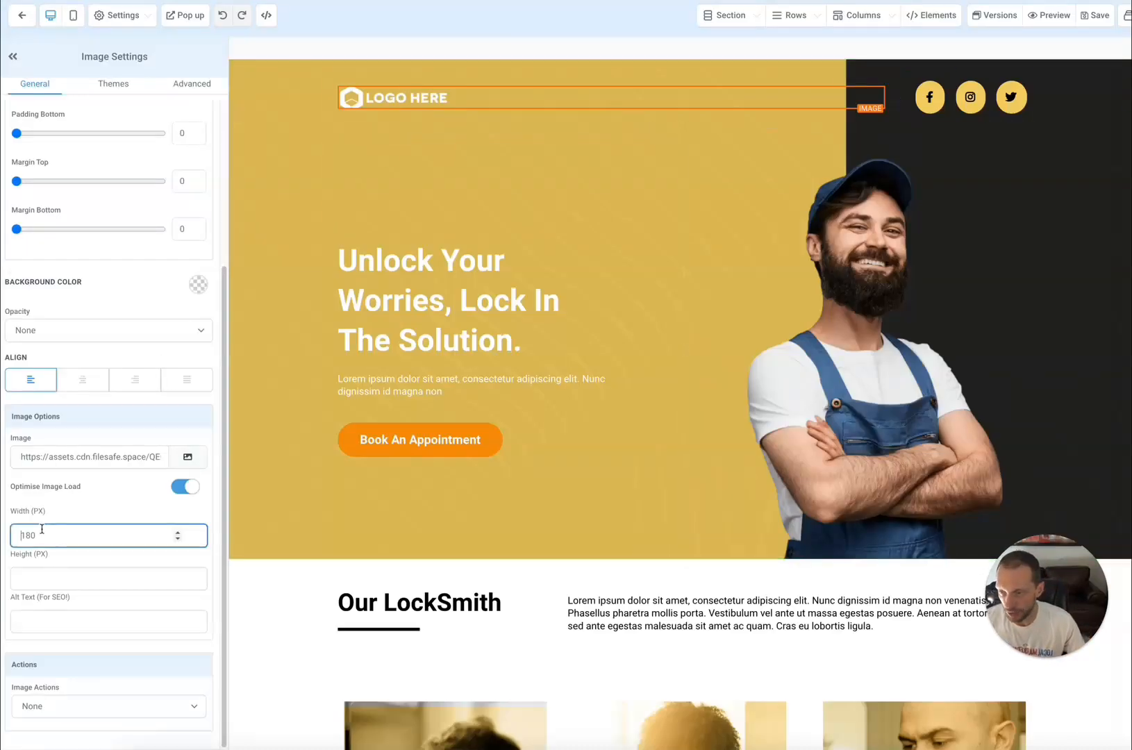
type("200")
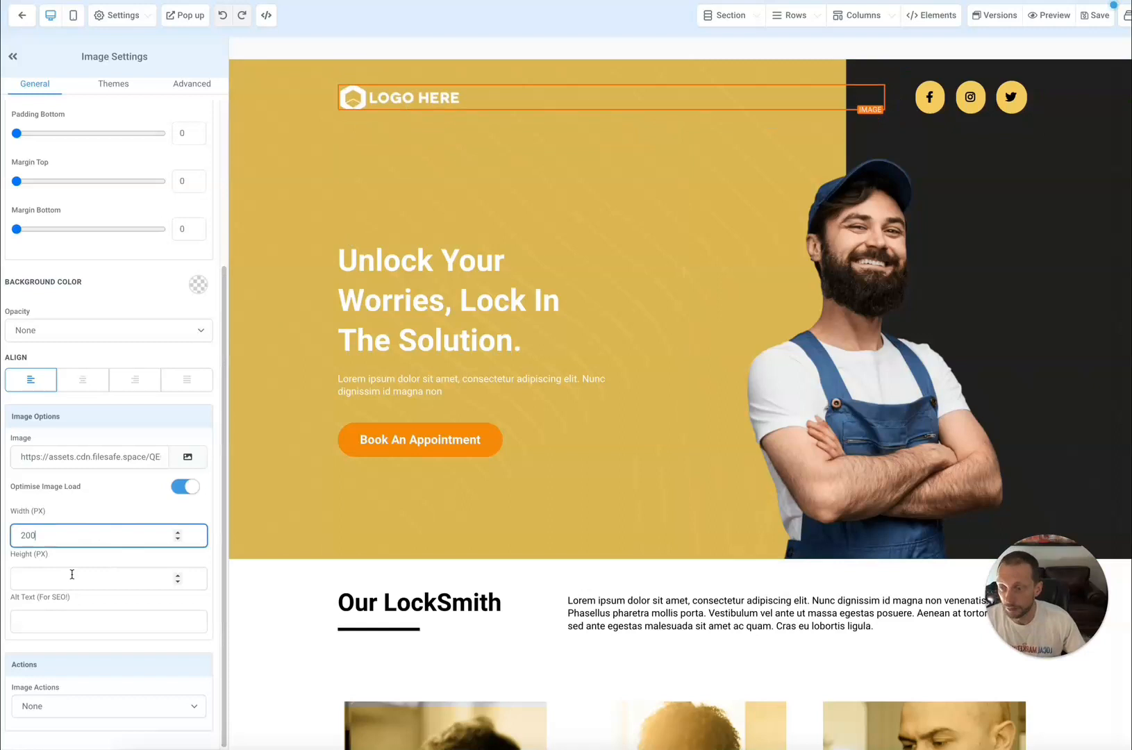
double_click(61, 536)
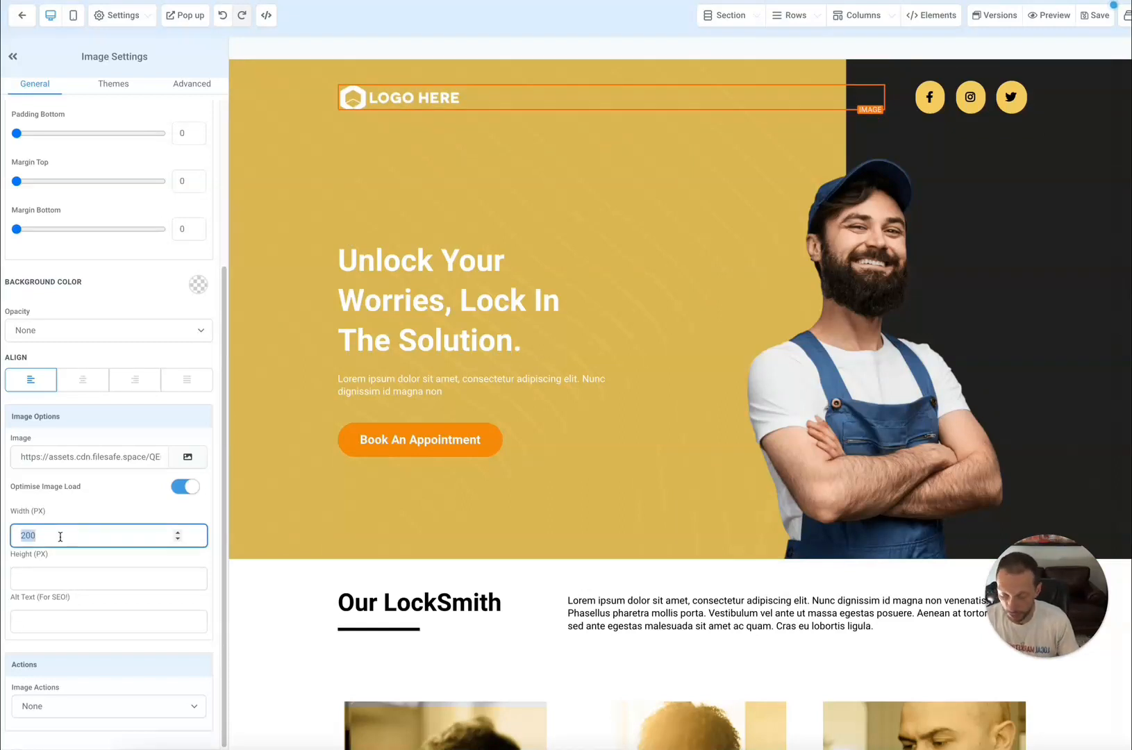
type("10")
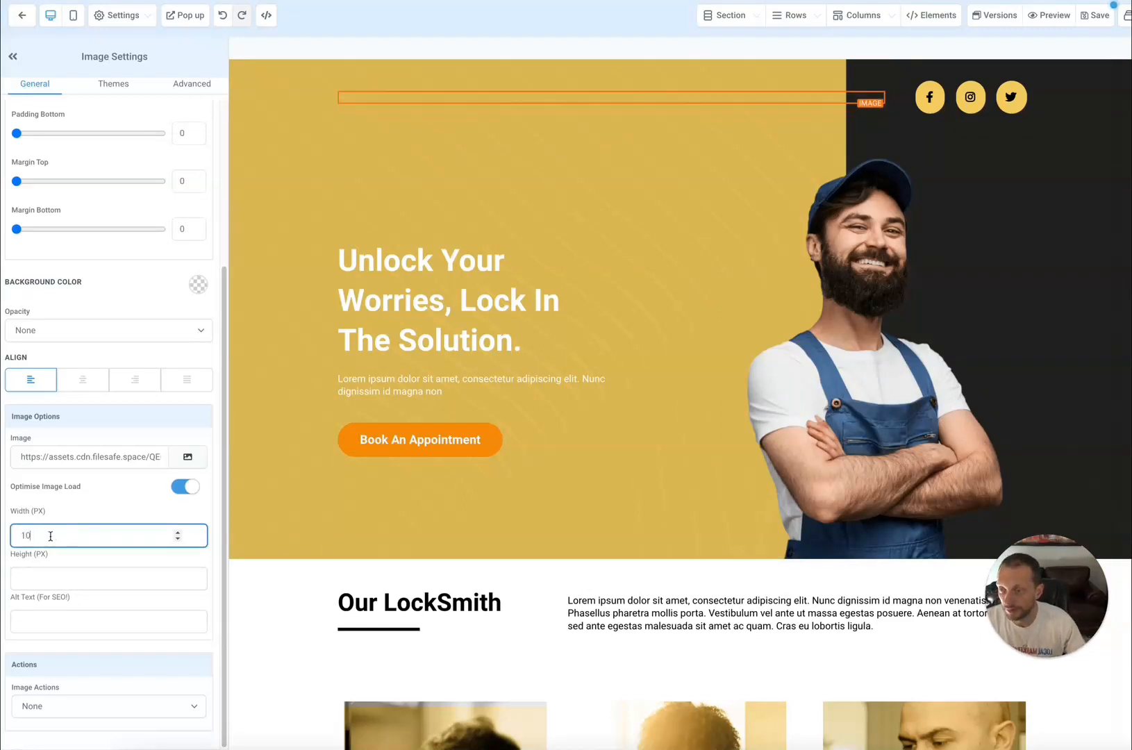
type("0")
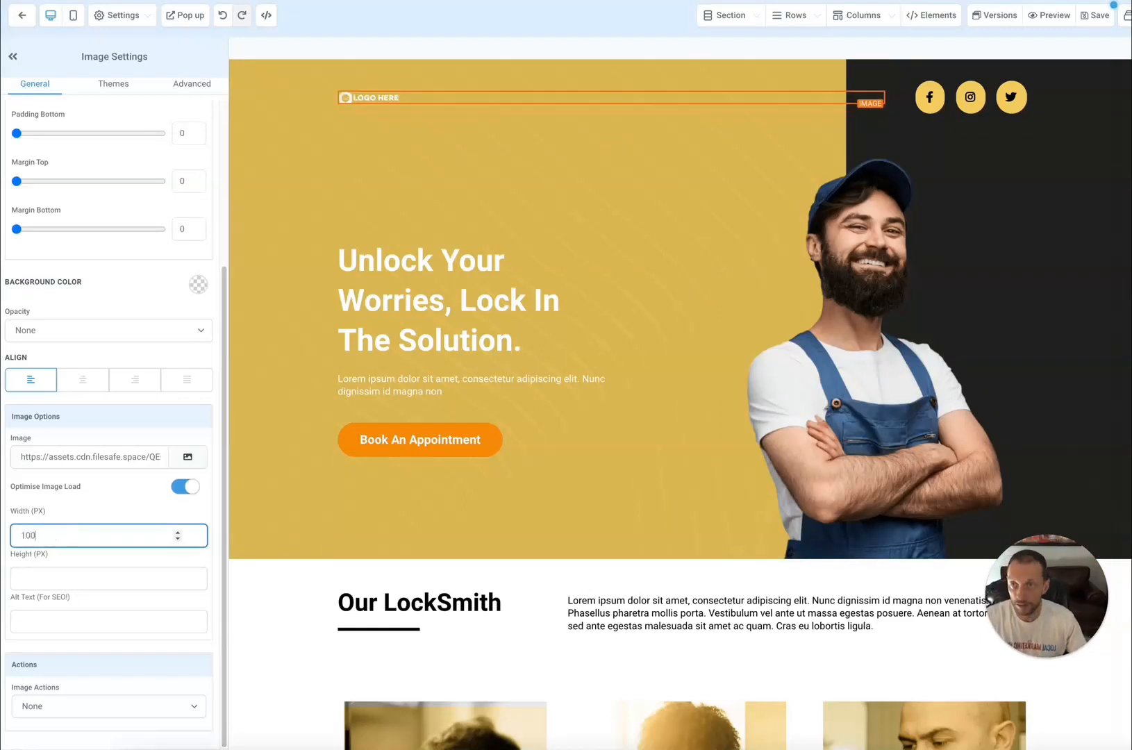
double_click(47, 539)
type("180")
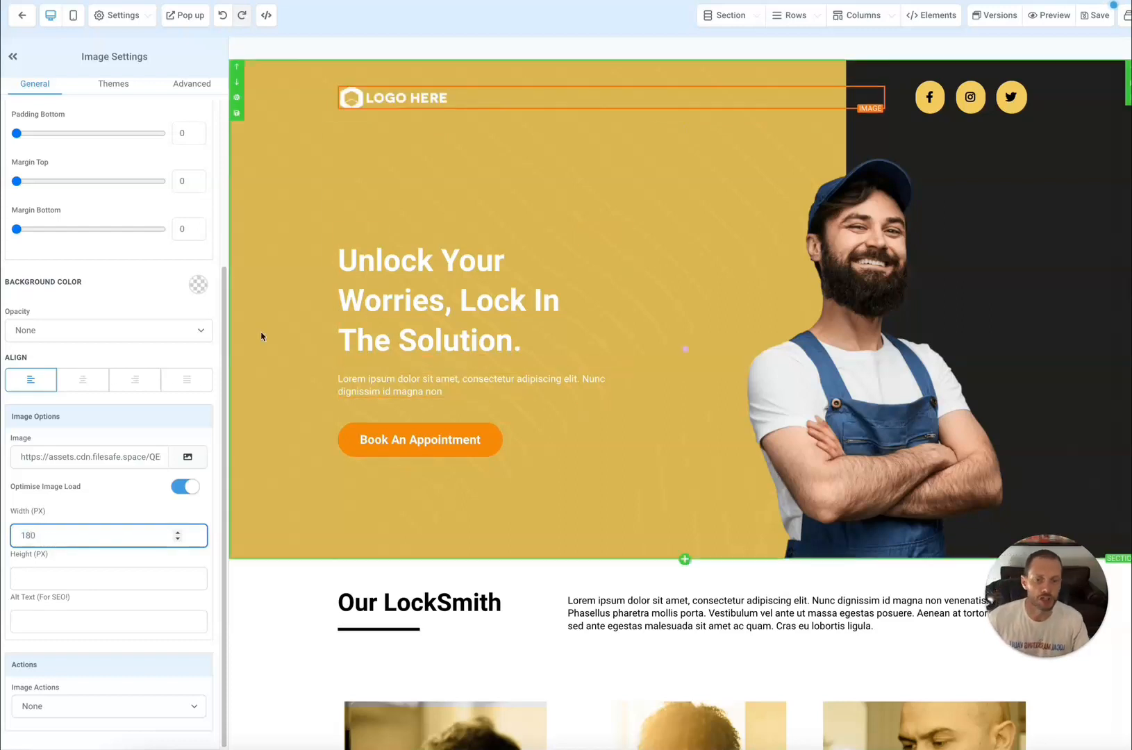
left_click(474, 104)
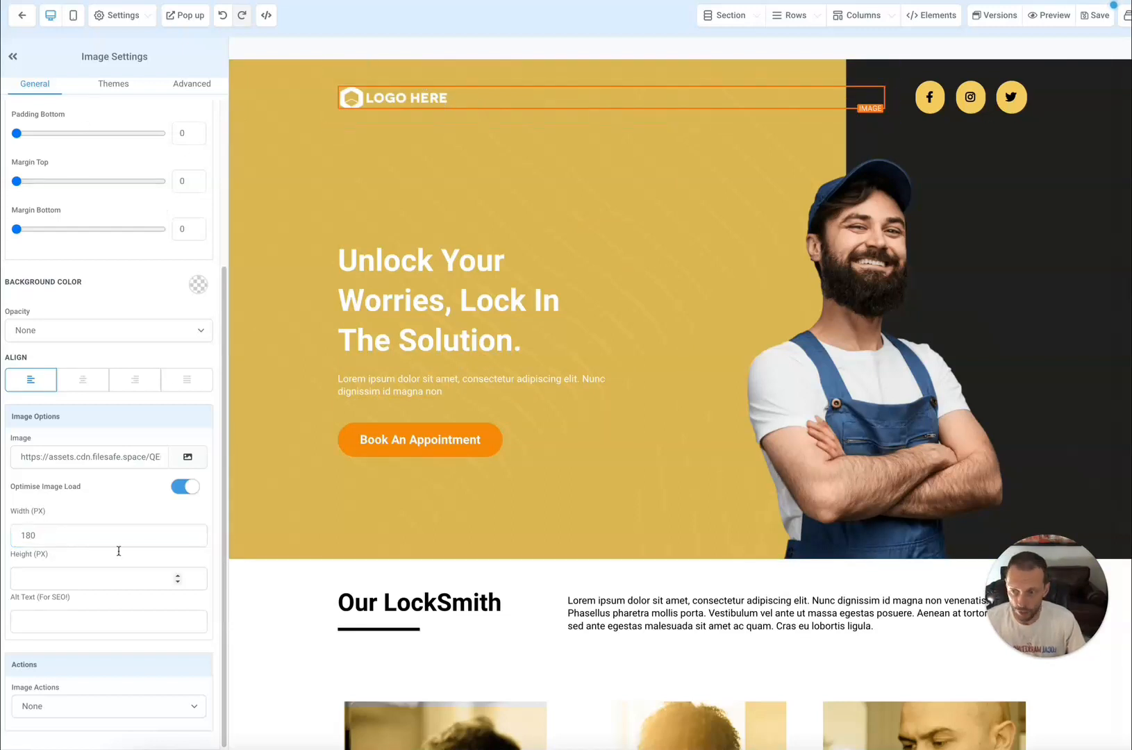
Step: Select the "Unlock Your Worries, Lock In The Solution." headline and set its regular text color to red
left_click(474, 287)
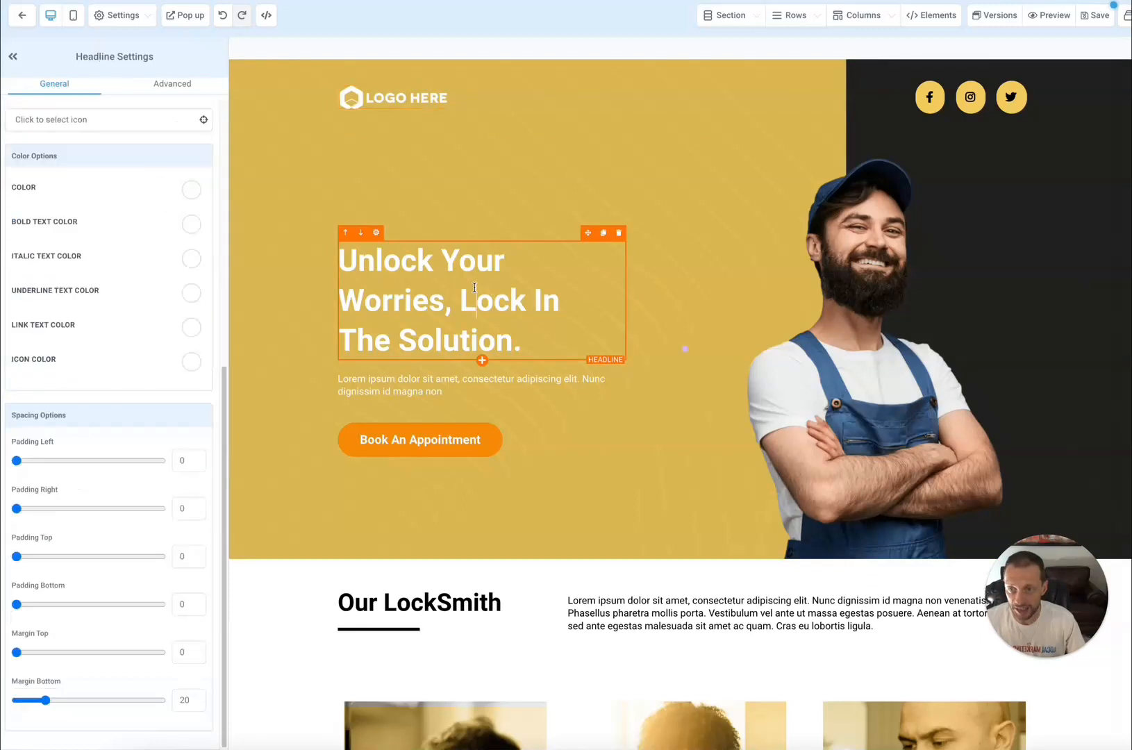
left_click_drag(522, 341, 329, 251)
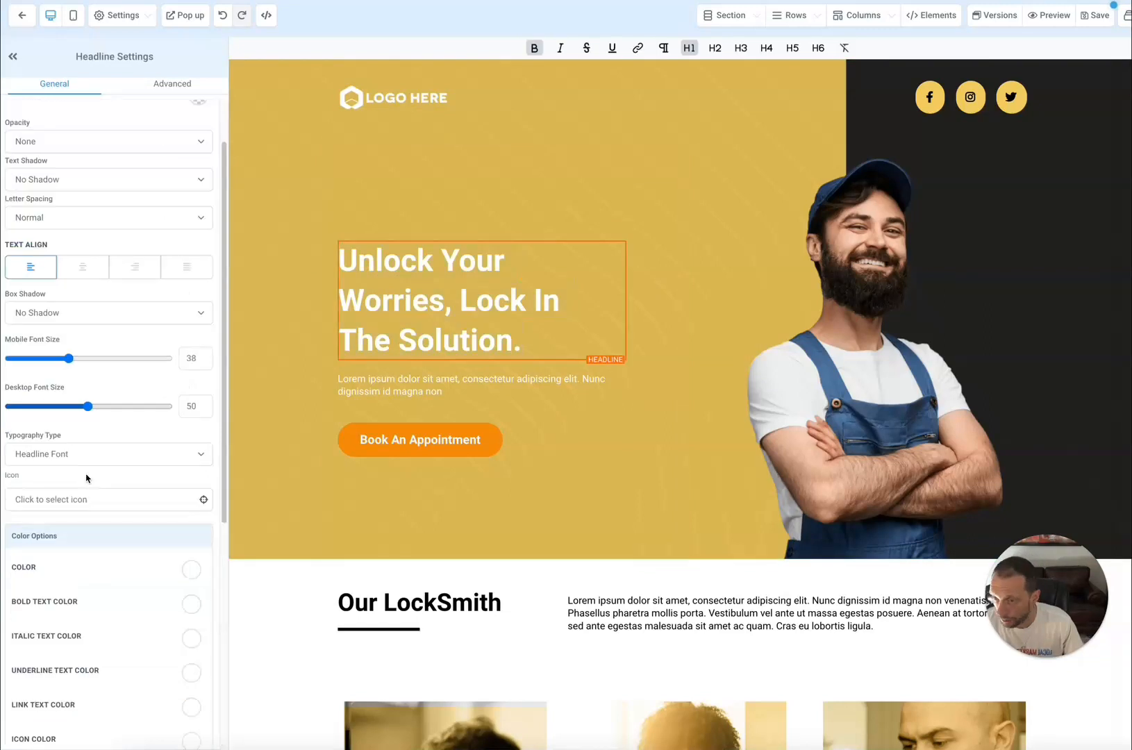
scroll(87, 478, "down", 1)
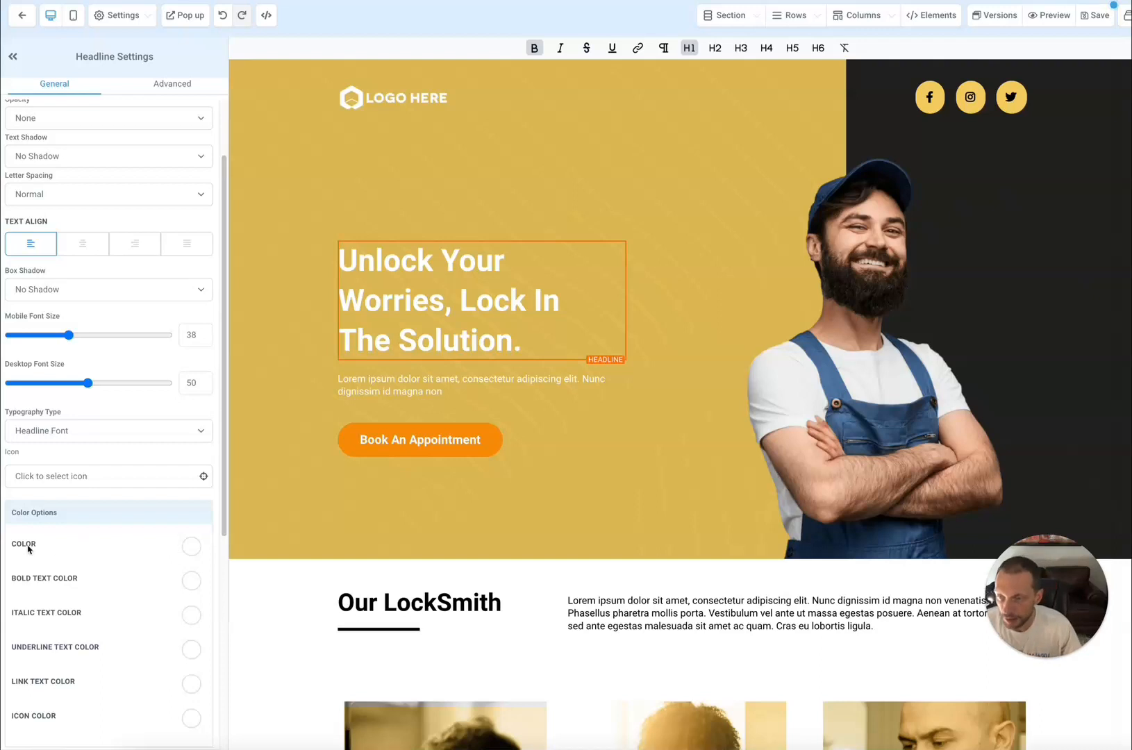
left_click(187, 548)
left_click(191, 575)
left_click(141, 574)
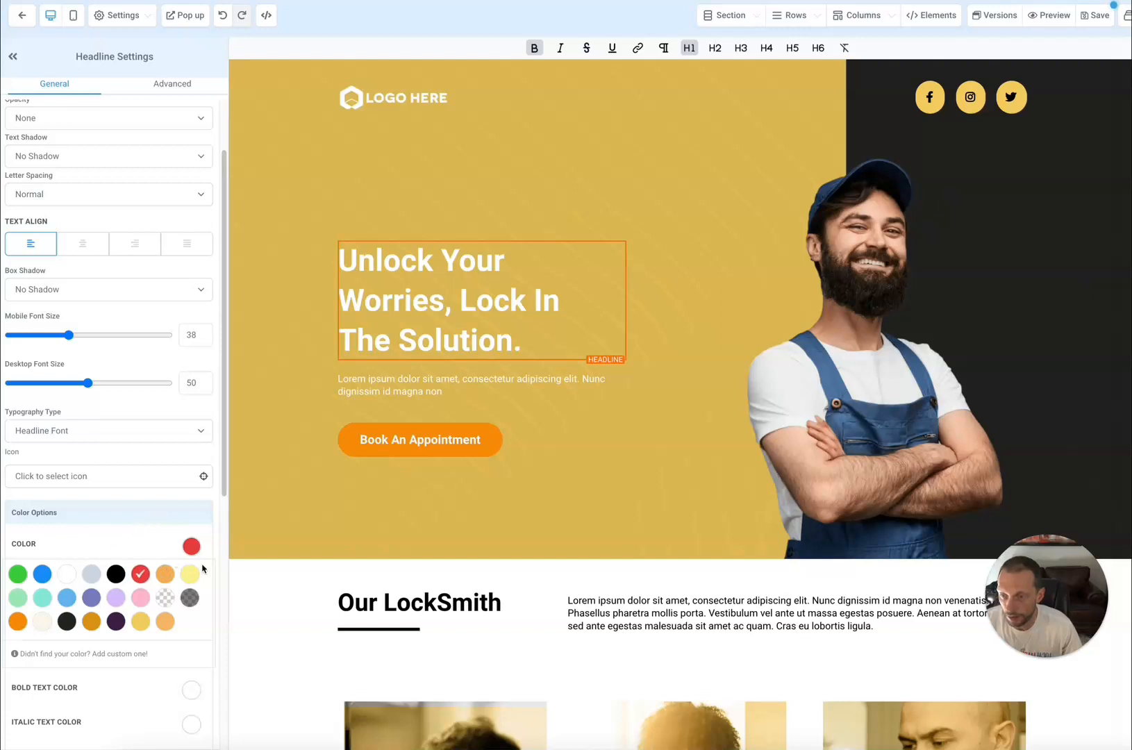
left_click(185, 552)
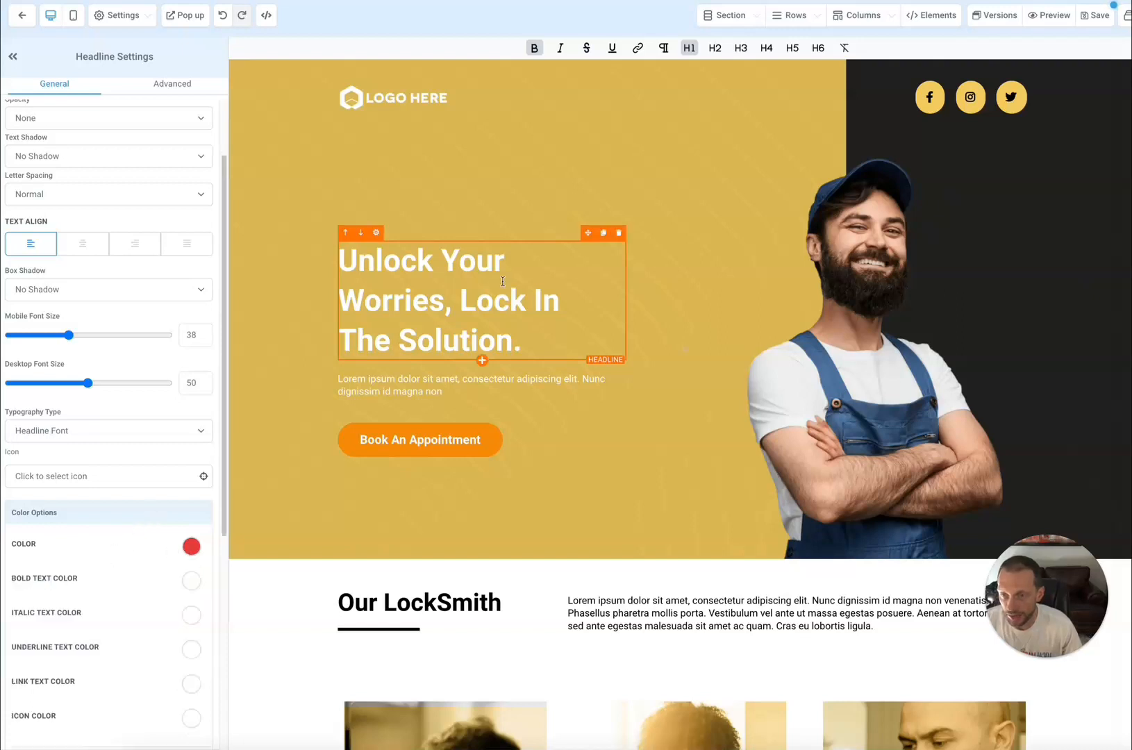
Step: Select the whole headline text and set its bold text color to red
triple_click(418, 319)
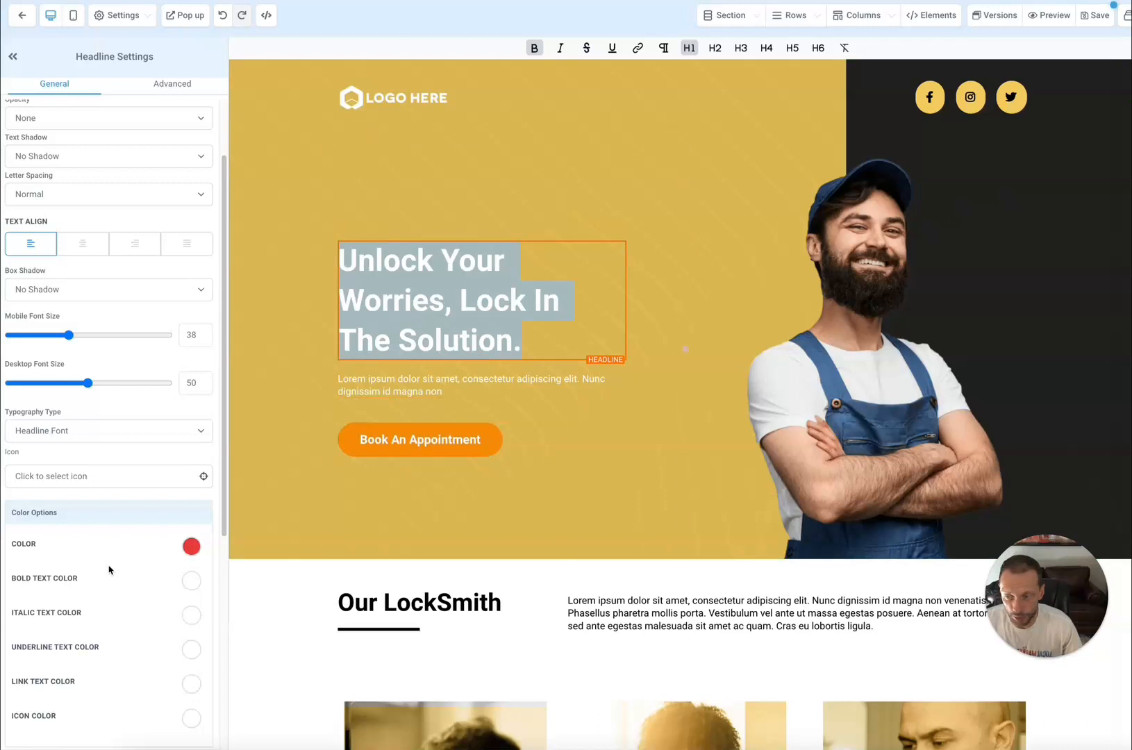
left_click(49, 584)
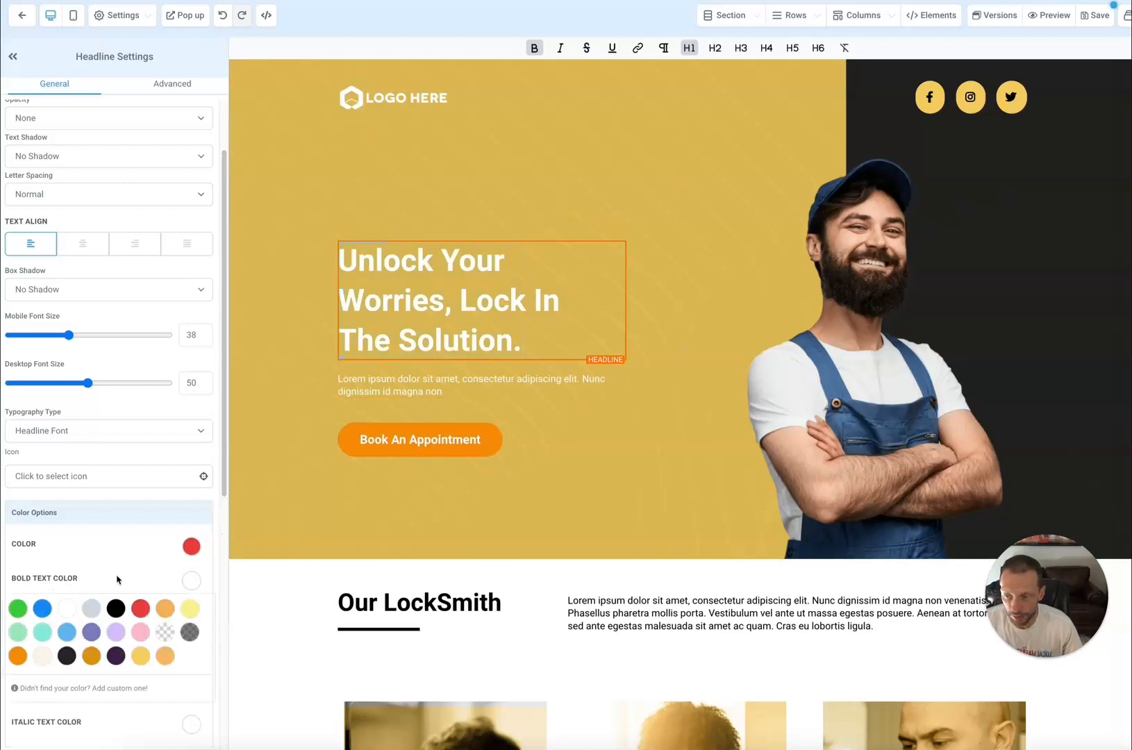
left_click(141, 608)
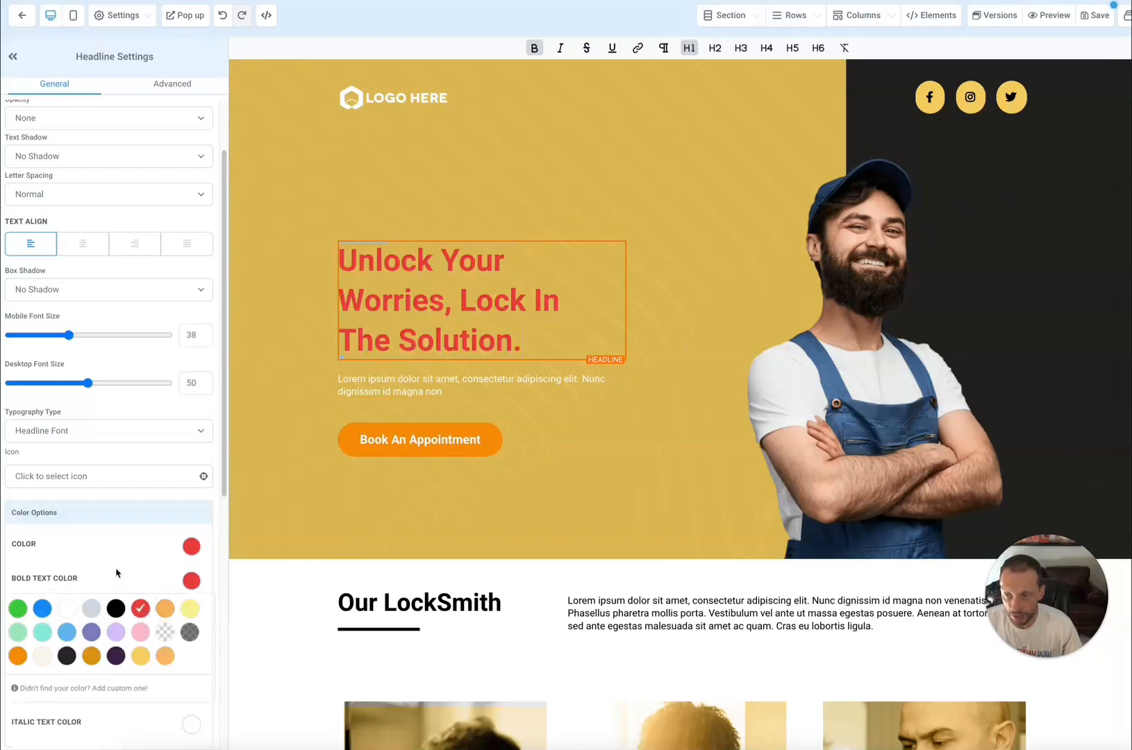
left_click(62, 578)
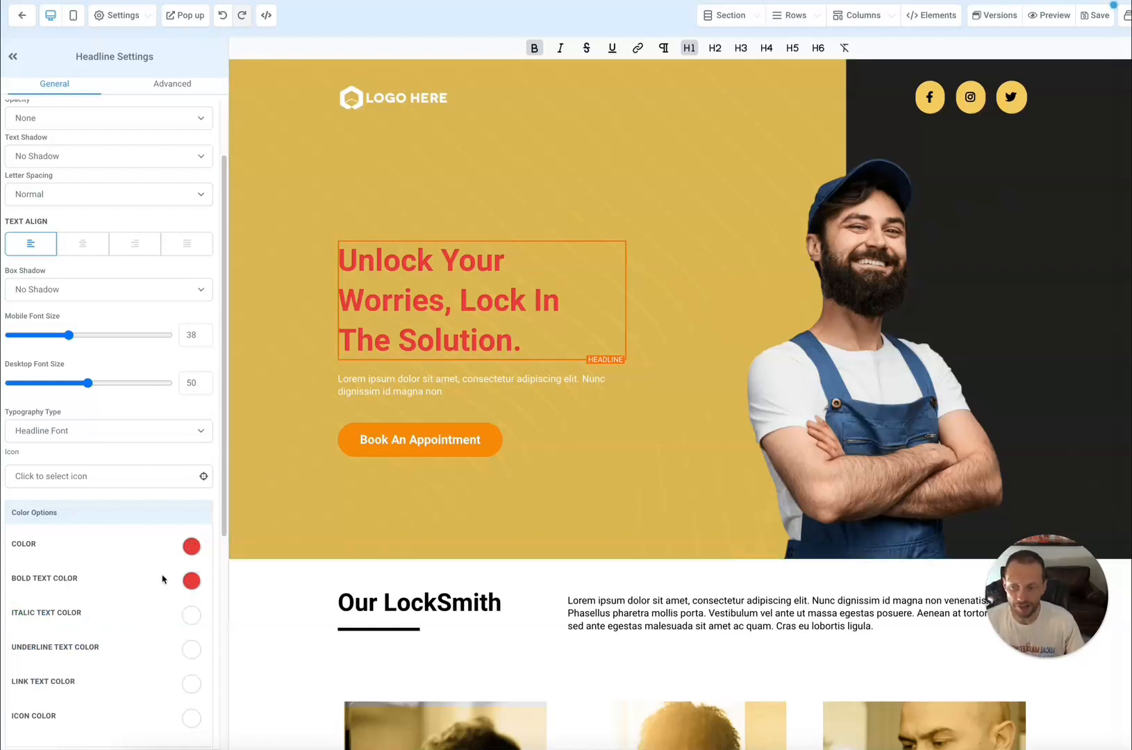
Step: Replace the word "Worries" in the headline with "Door"
scroll(139, 573, "down", 3)
scroll(125, 555, "down", 5)
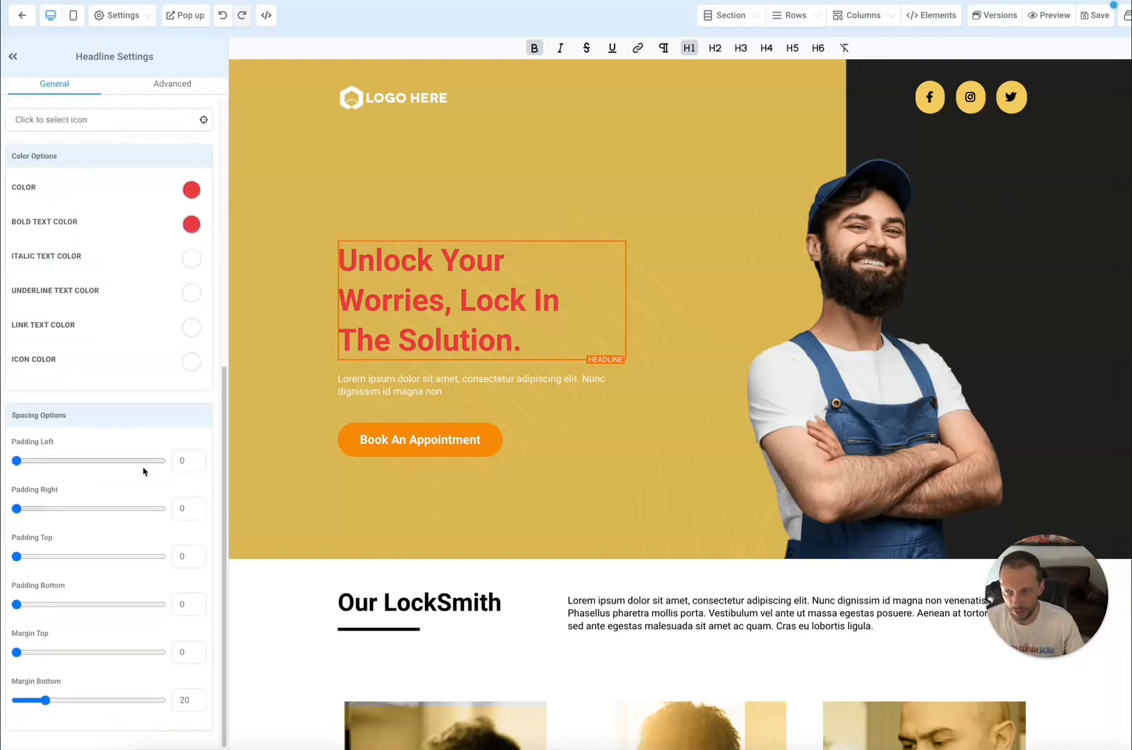
scroll(79, 450, "up", 9)
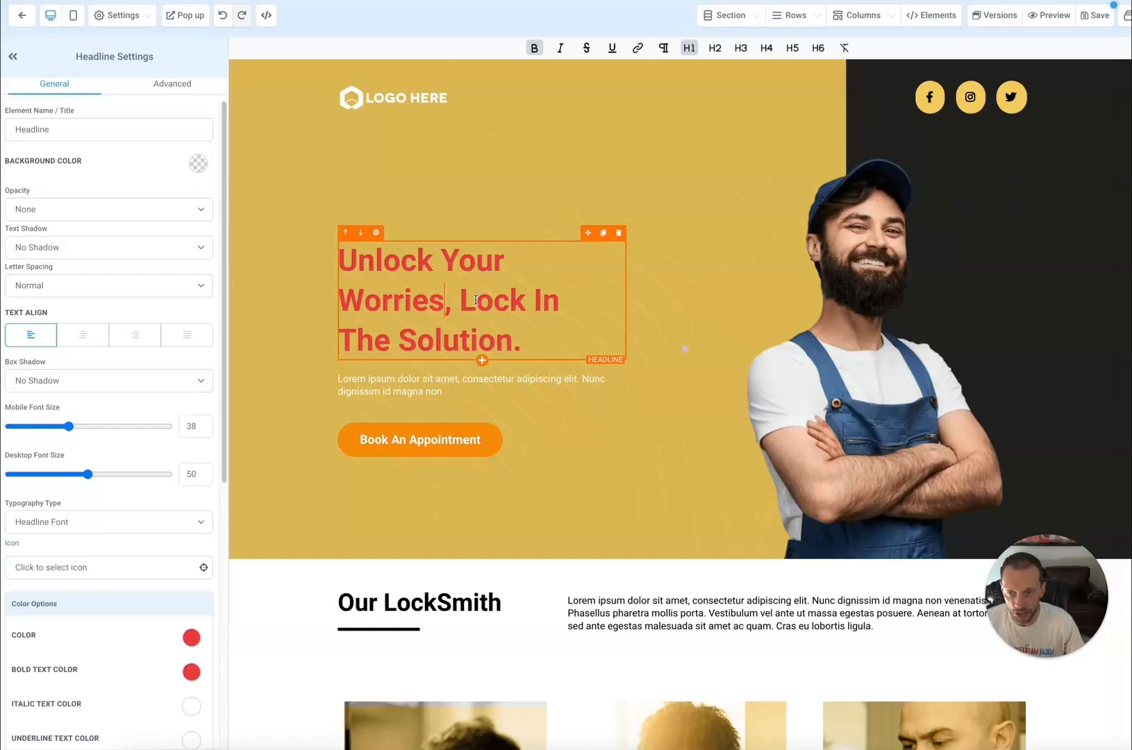
scroll(102, 298, "down", 9)
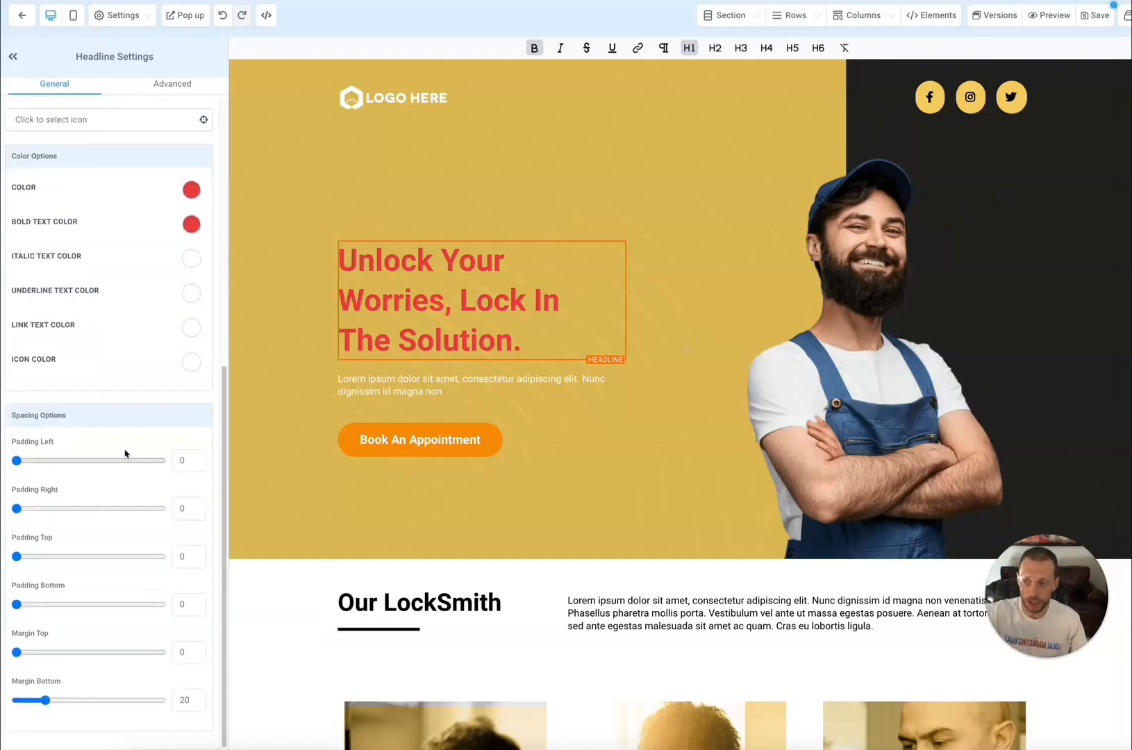
scroll(127, 444, "up", 9)
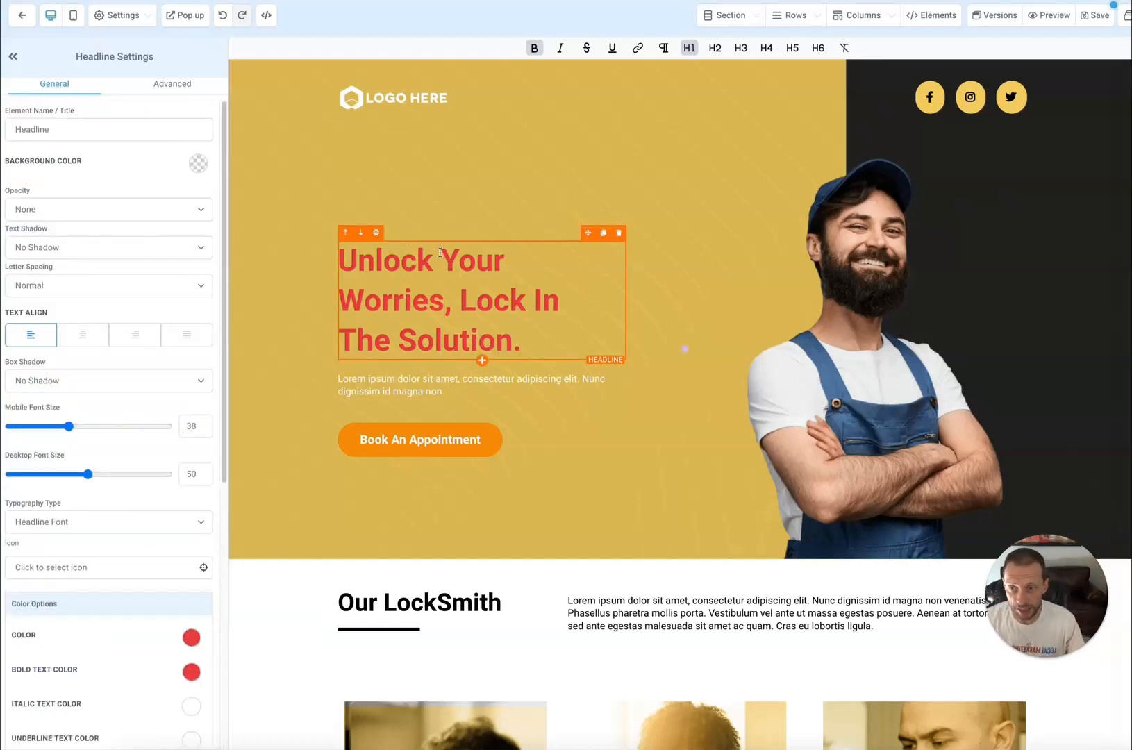
left_click(417, 270)
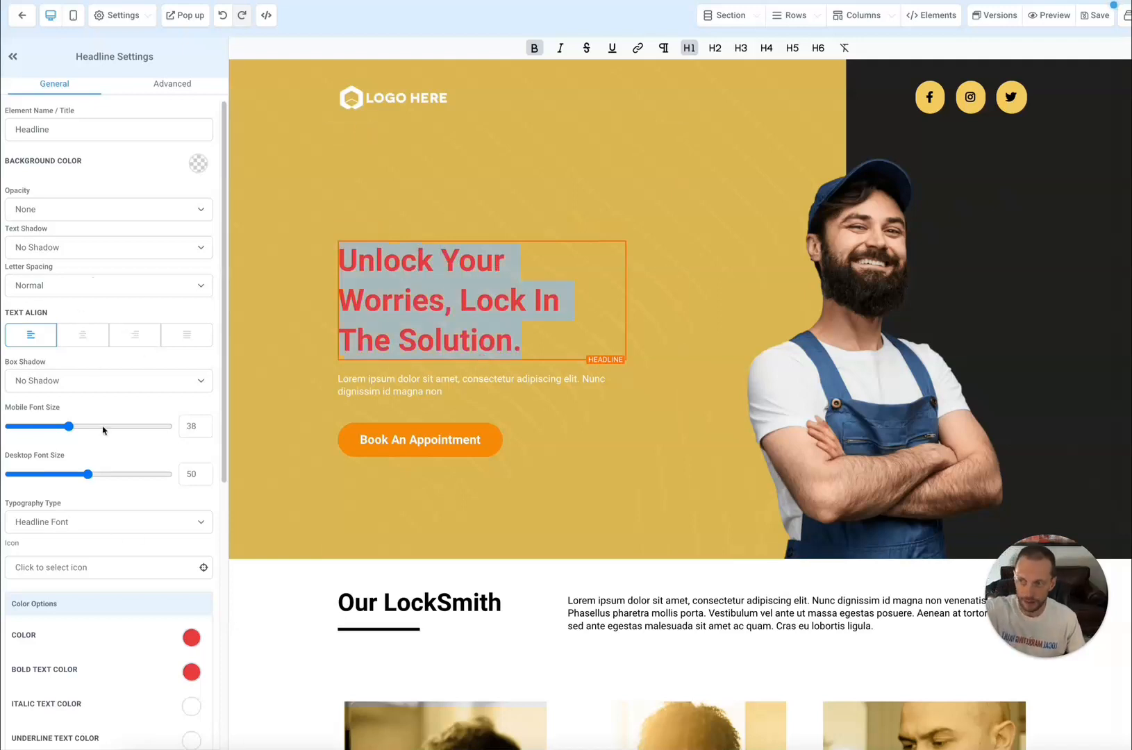
left_click(477, 268)
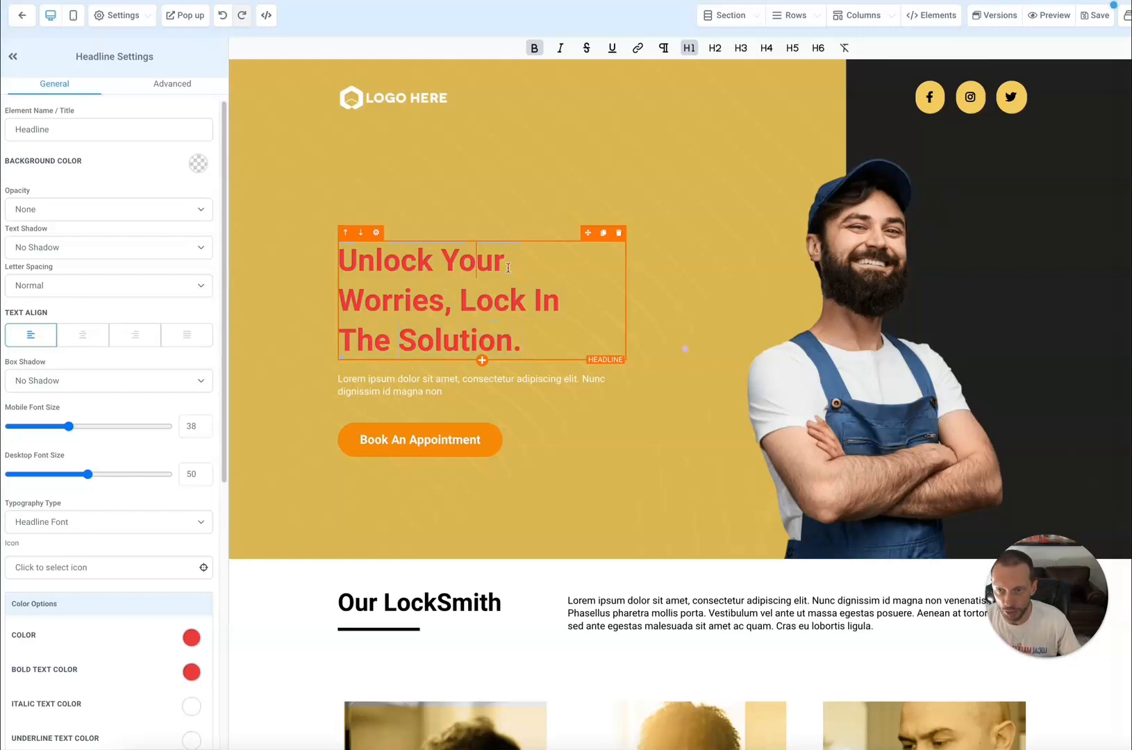
double_click(417, 297)
type("Door")
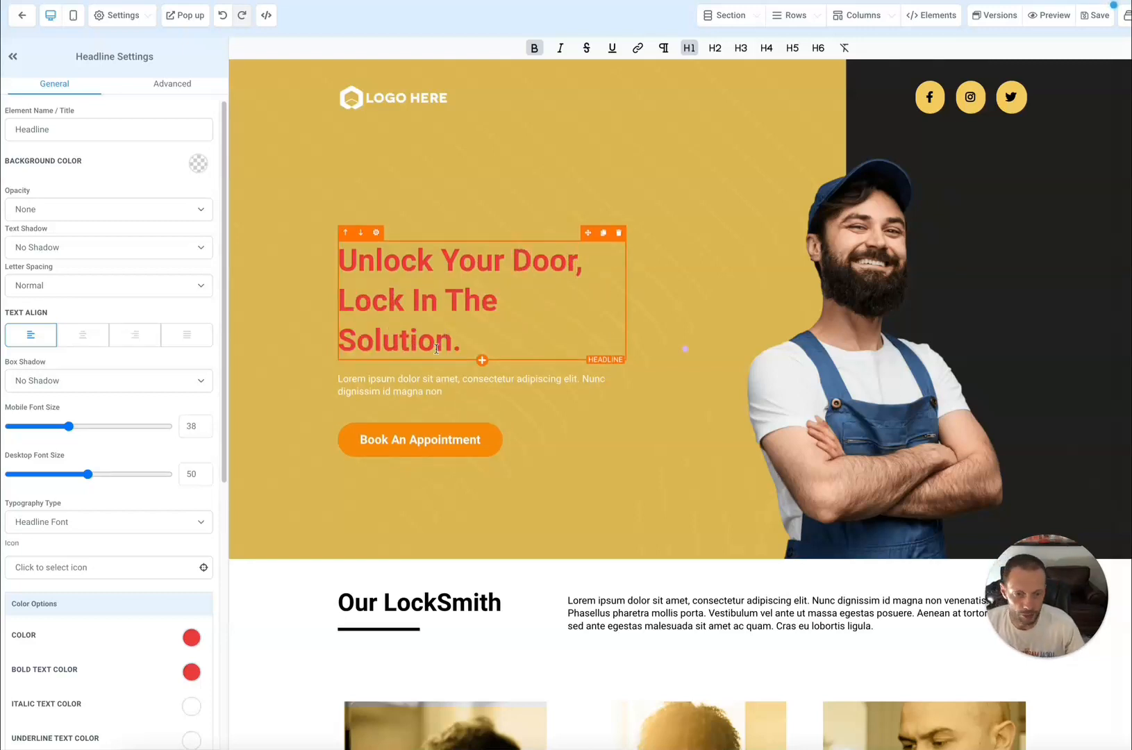
Step: Select the paragraph below the headline and review the "Our LockSmith" team section further down the page
left_click(439, 379)
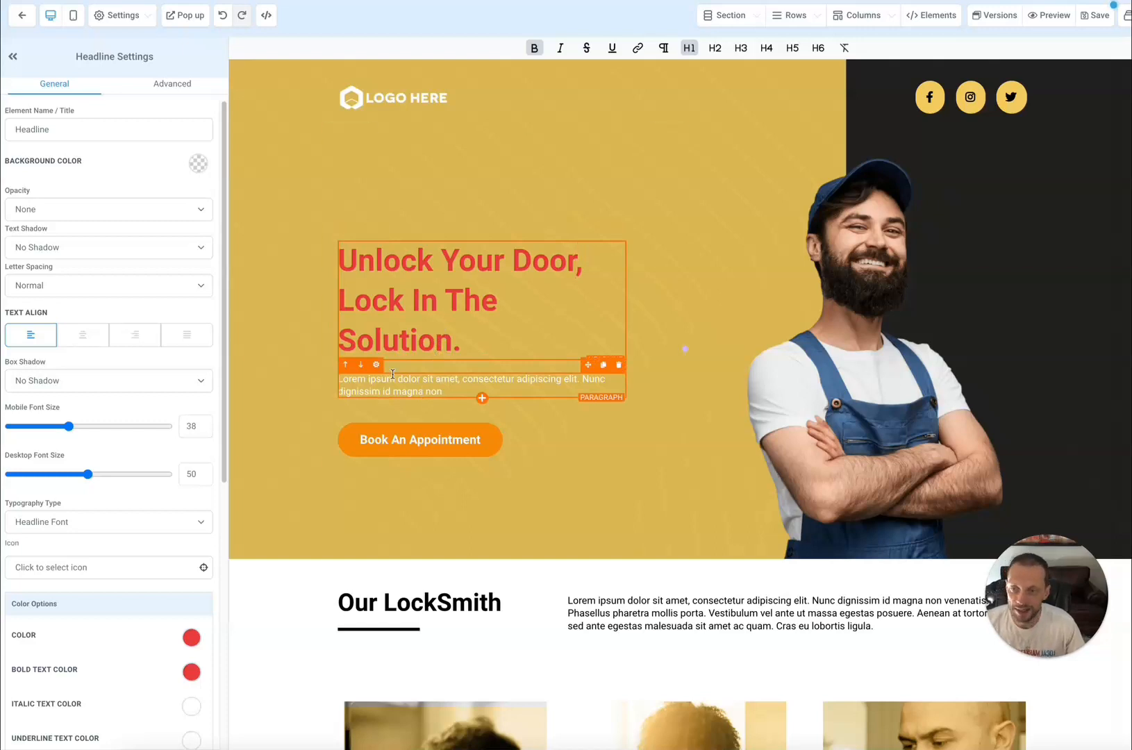
scroll(684, 474, "down", 5)
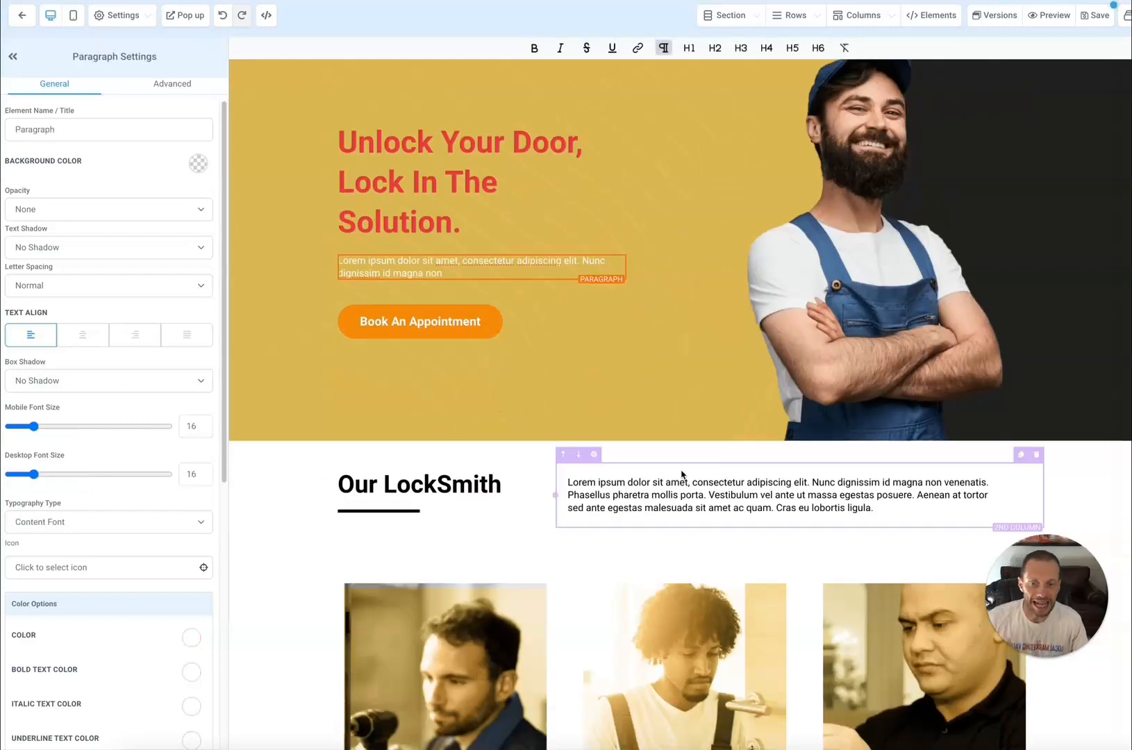
scroll(670, 475, "down", 1)
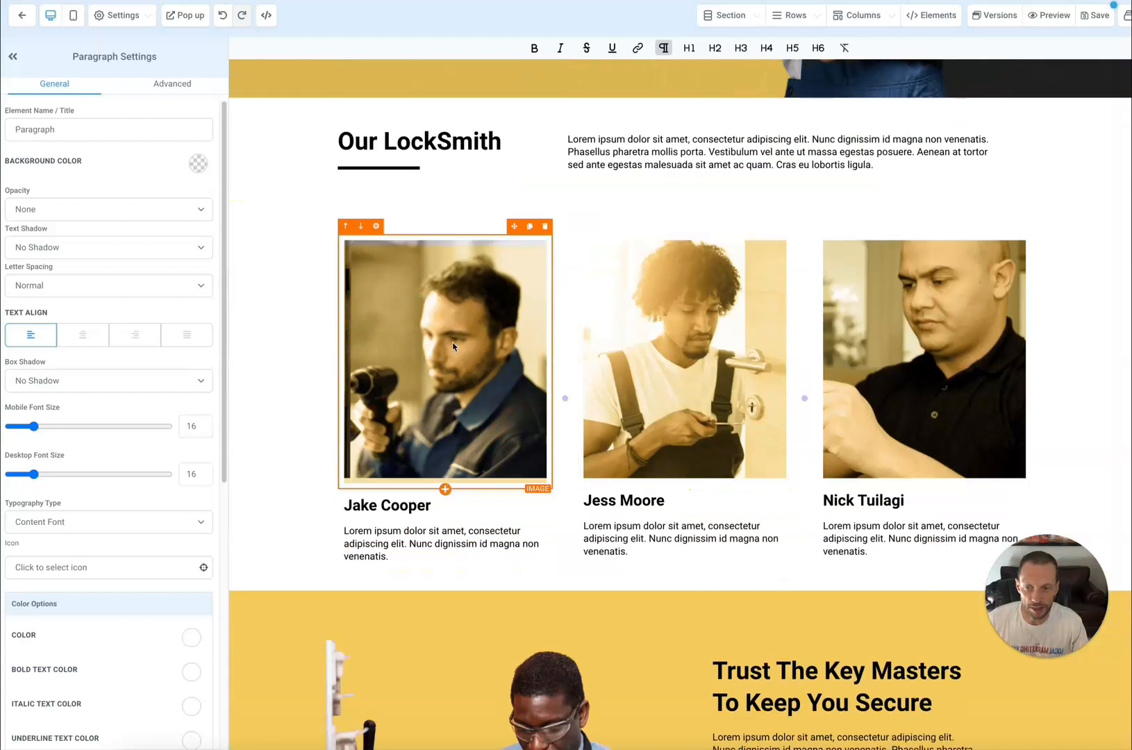
scroll(481, 303, "up", 5)
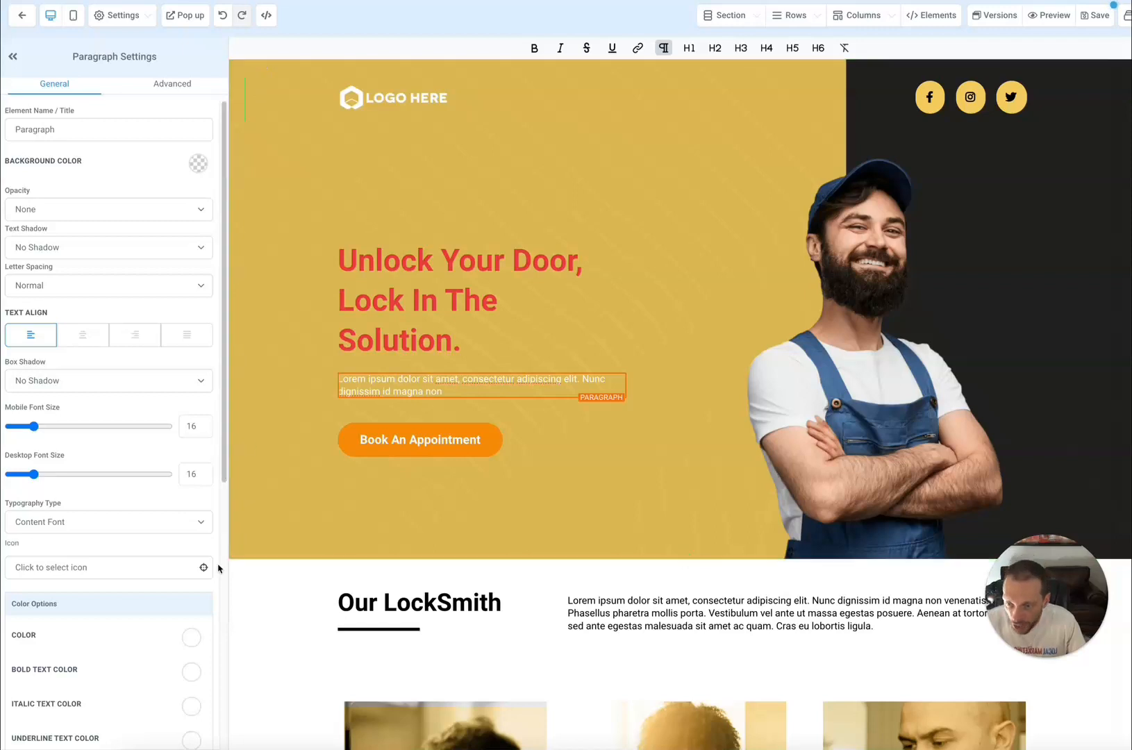
Step: Try moving the hero section down one position and back to the top of the page, and open its row settings
left_click(237, 98)
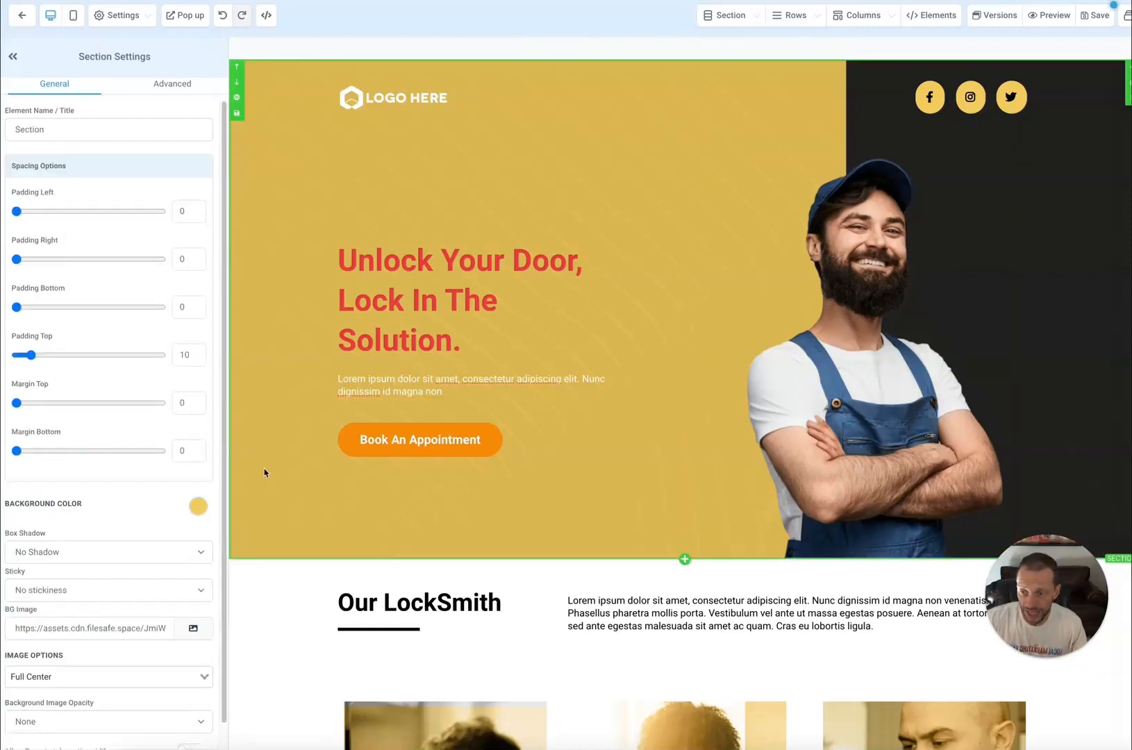
left_click(237, 82)
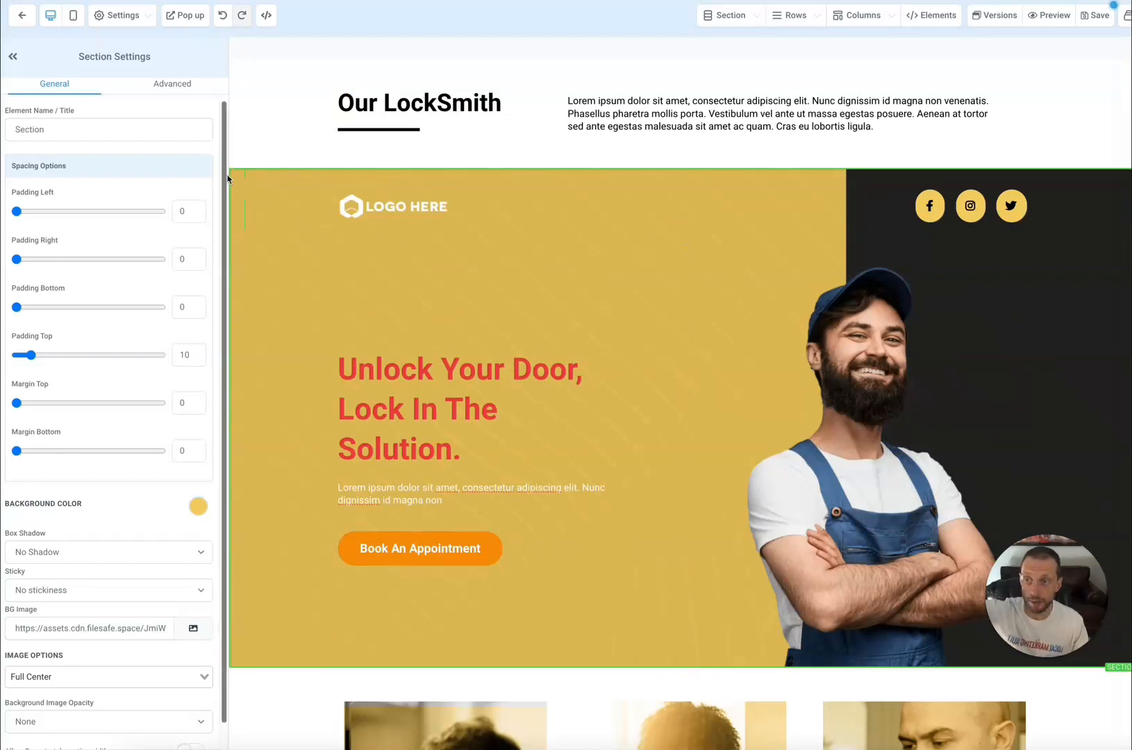
left_click(237, 175)
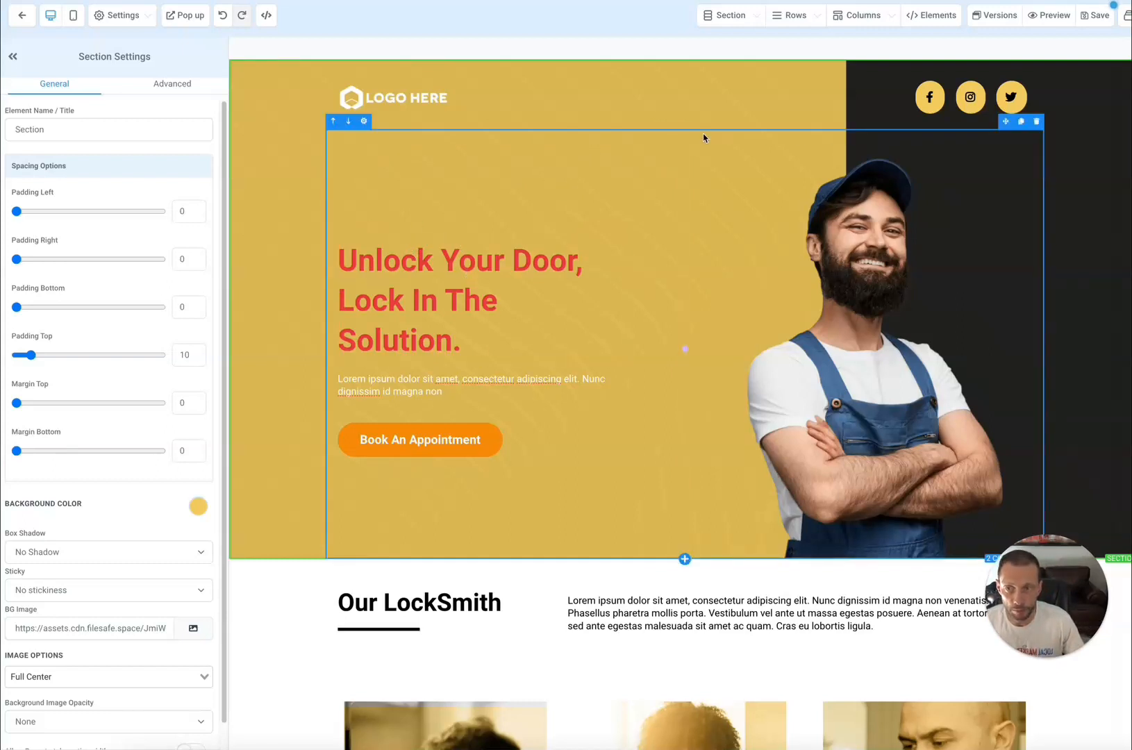
left_click(365, 122)
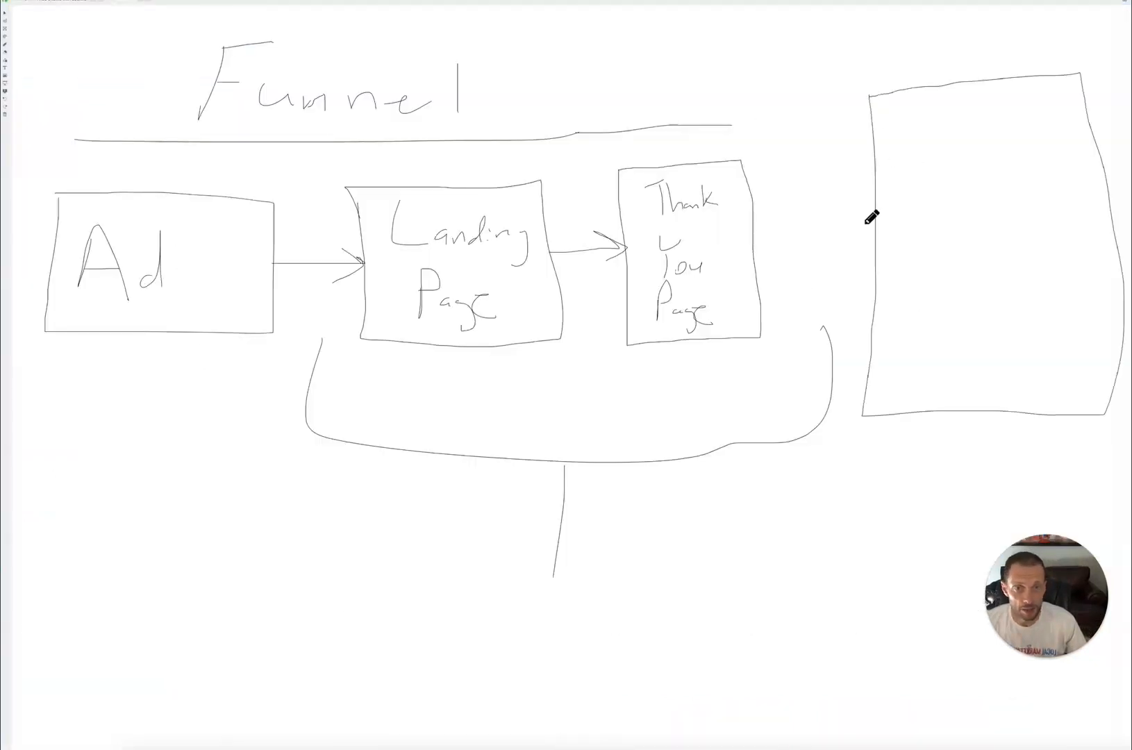
Step: Switch to the whiteboard, rule off the upper part of the page sketch, label it "Section" and divide it with two horizontal lines
left_click_drag(872, 218, 1095, 217)
mouse_move(936, 149)
left_mouse_down()
mouse_move(947, 167)
mouse_move(995, 159)
mouse_move(1009, 173)
left_mouse_up()
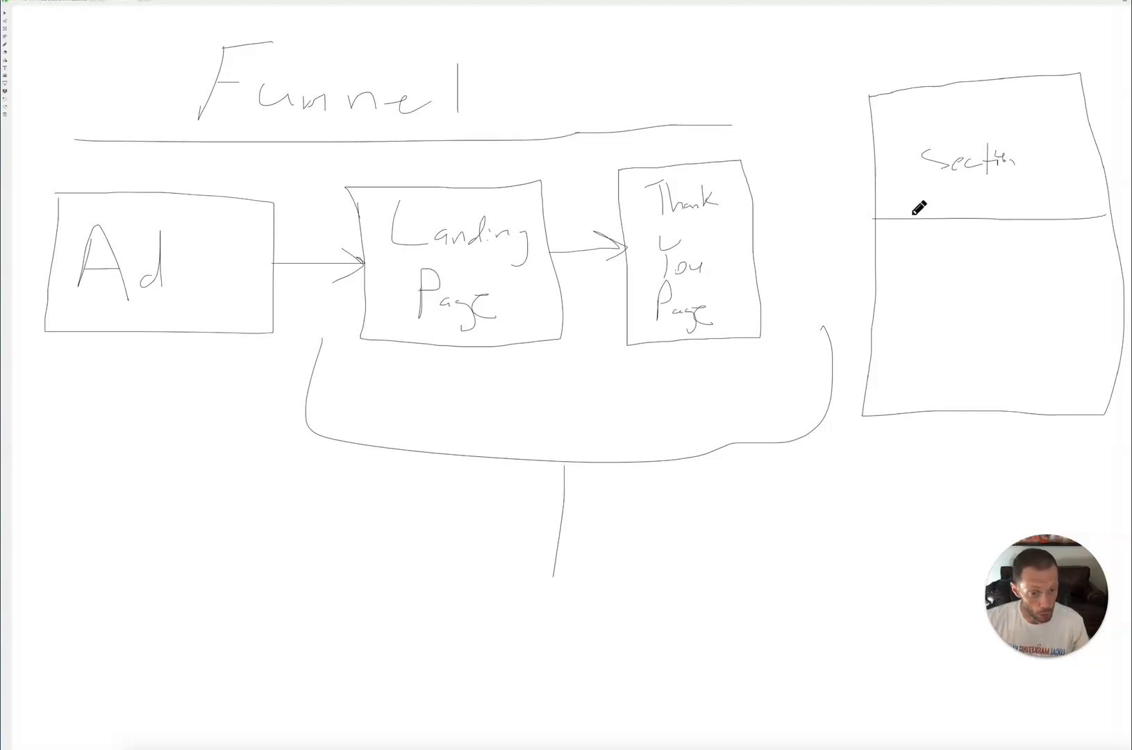
left_click_drag(873, 111, 1081, 108)
left_click_drag(876, 158, 1099, 151)
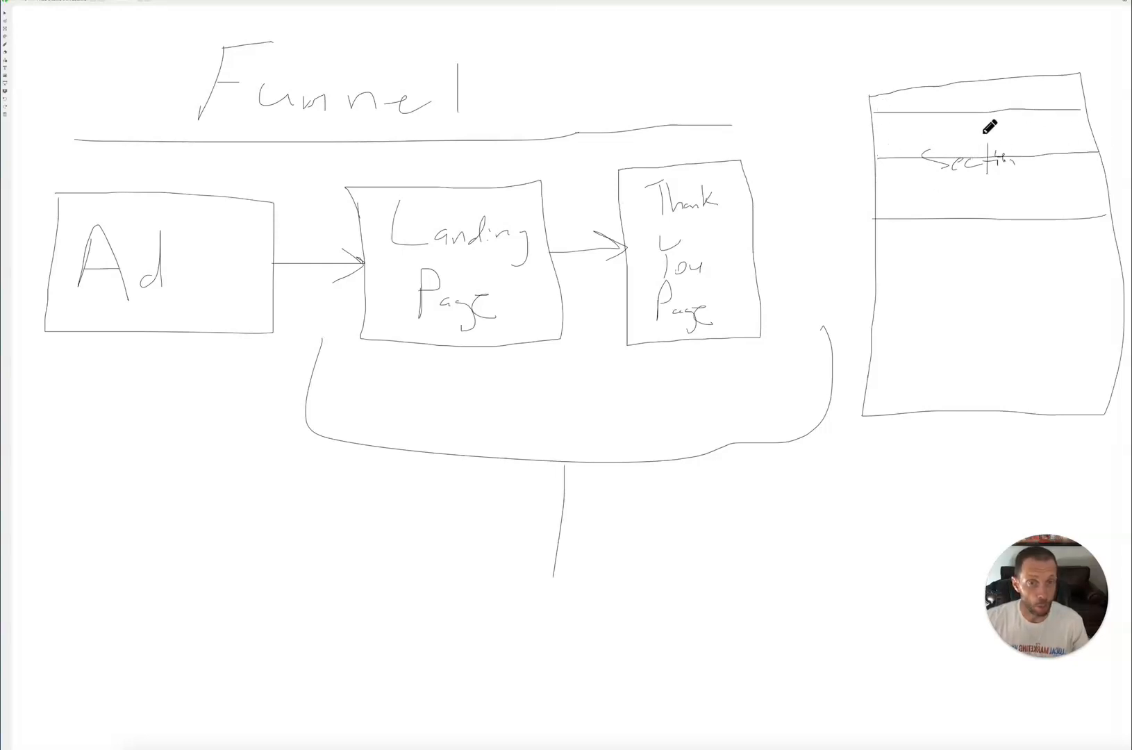
left_click_drag(902, 139, 1056, 137)
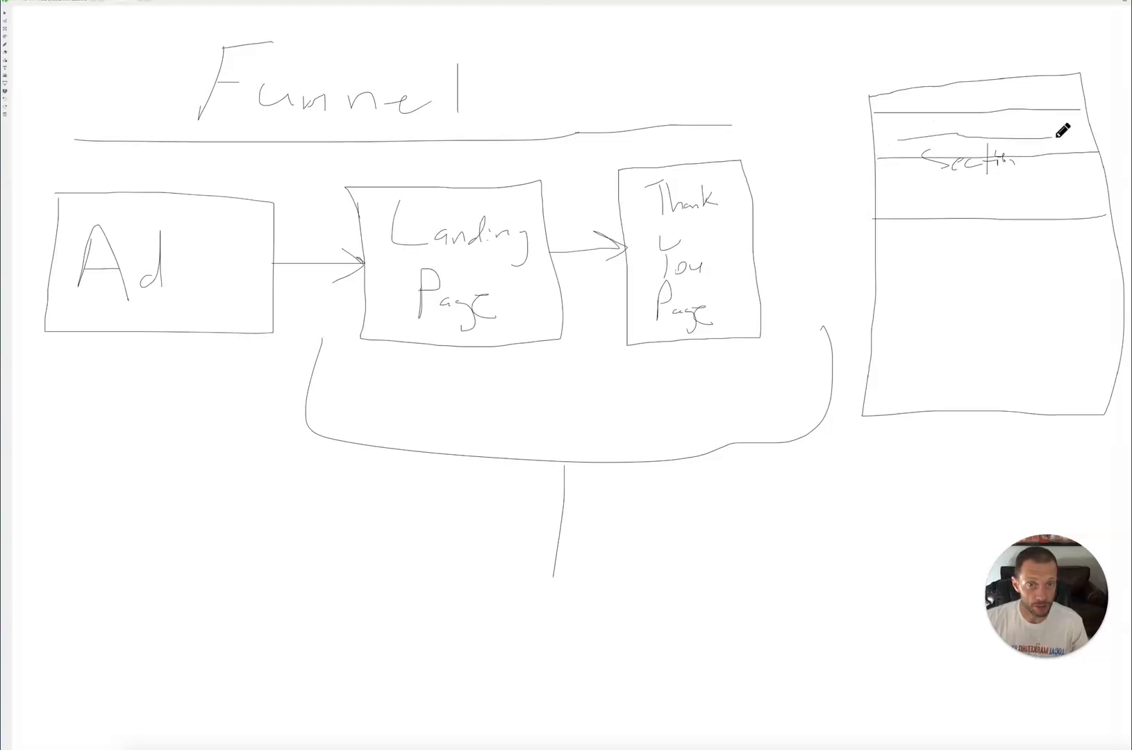
left_click(7, 103)
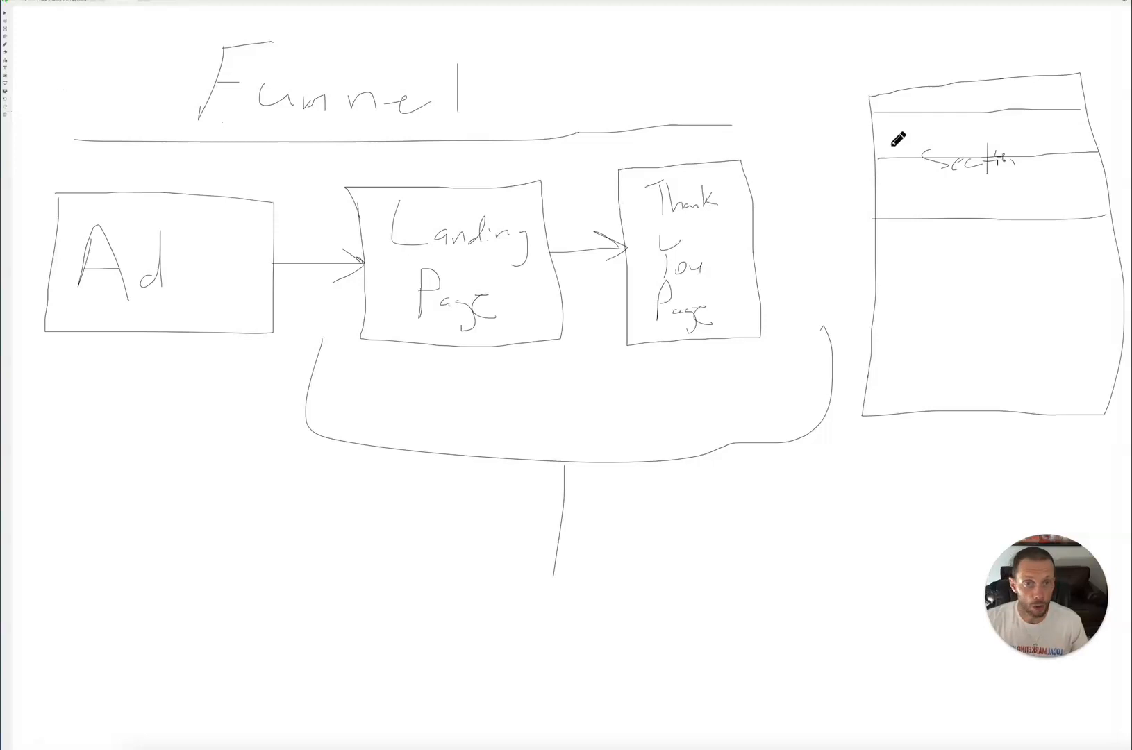
Step: Split the page sketch's upper row into two columns with a boxed scribble in each, and open the hero's first column settings in the page builder
left_click_drag(982, 116, 981, 154)
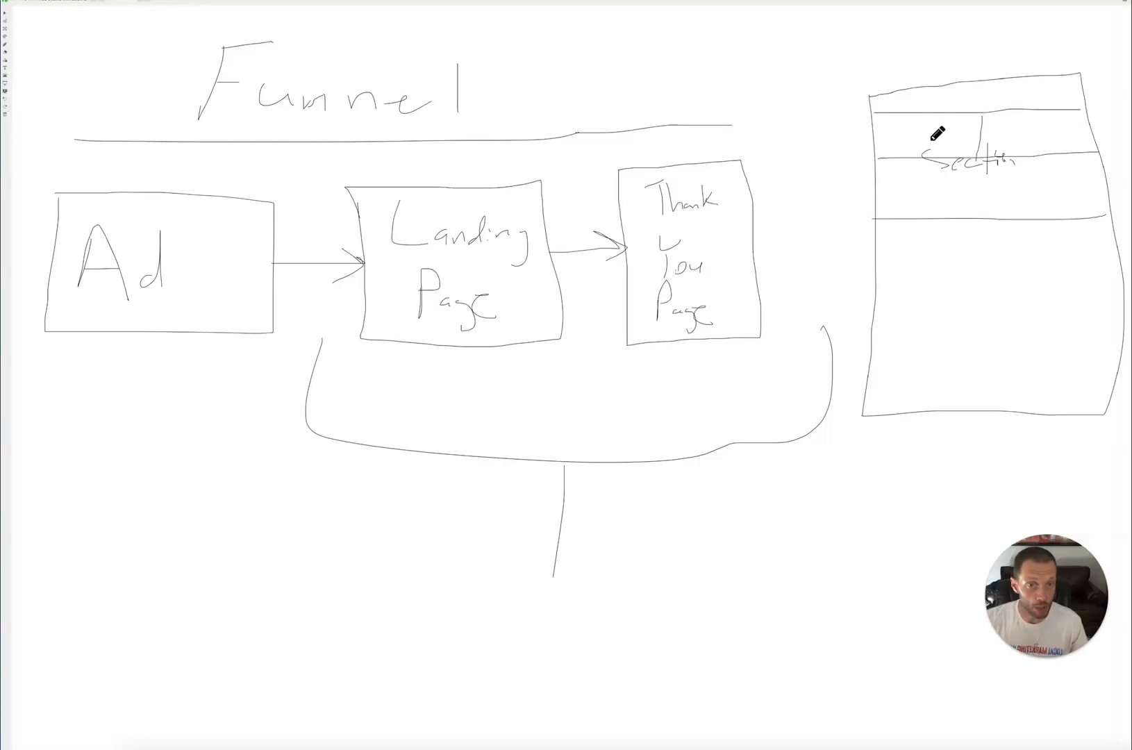
left_click_drag(900, 131, 937, 139)
left_click_drag(1026, 139, 1062, 129)
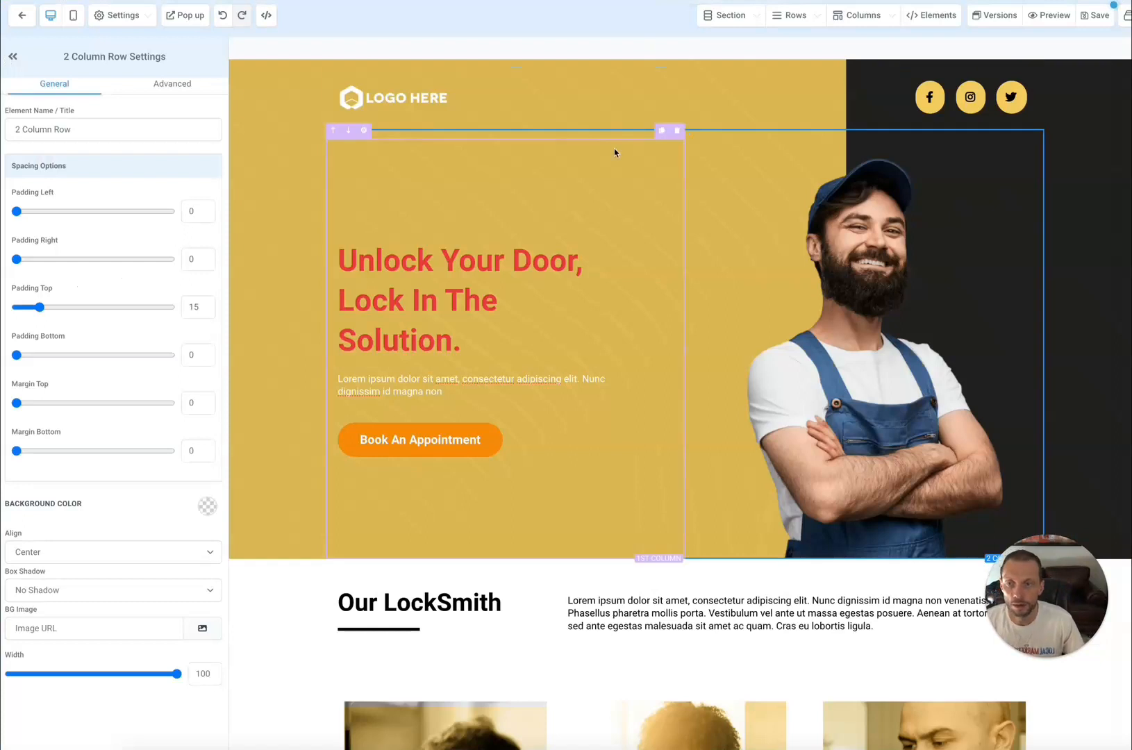
left_click(364, 133)
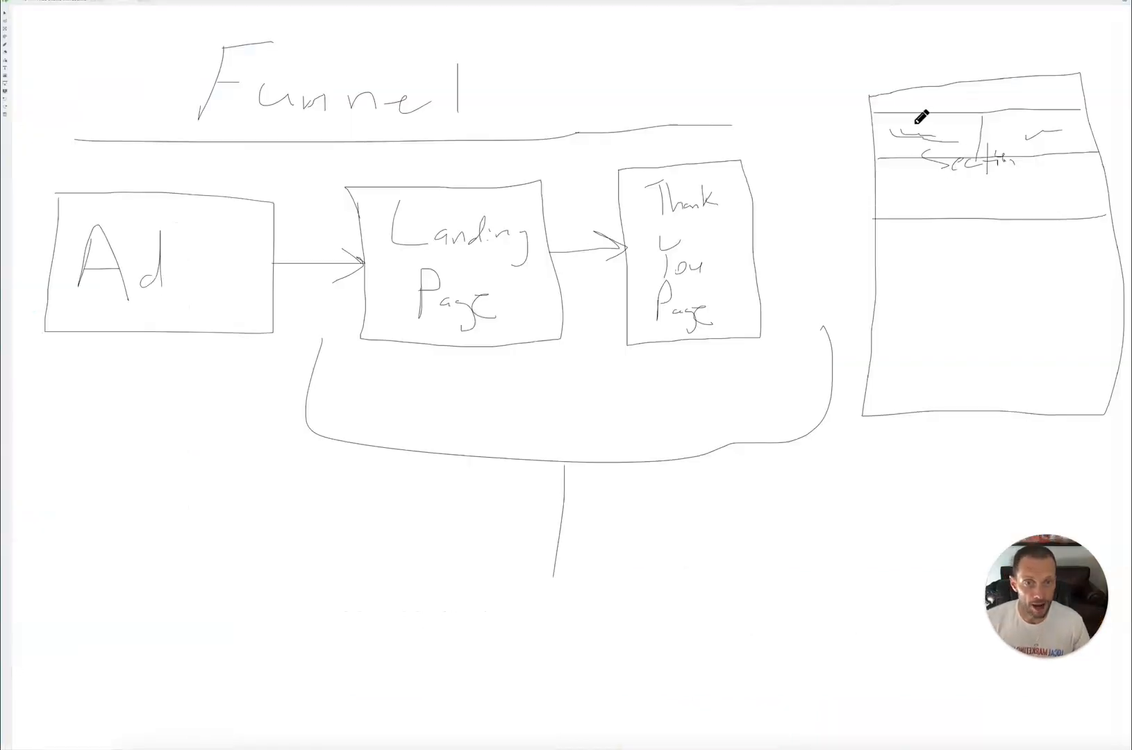
mouse_move(894, 129)
left_mouse_down()
mouse_move(893, 151)
mouse_move(956, 150)
mouse_move(957, 139)
mouse_move(924, 123)
mouse_move(895, 122)
left_mouse_up()
mouse_move(1010, 113)
left_mouse_down()
mouse_move(1010, 154)
mouse_move(1071, 136)
mouse_move(1016, 111)
mouse_move(1016, 139)
left_mouse_up()
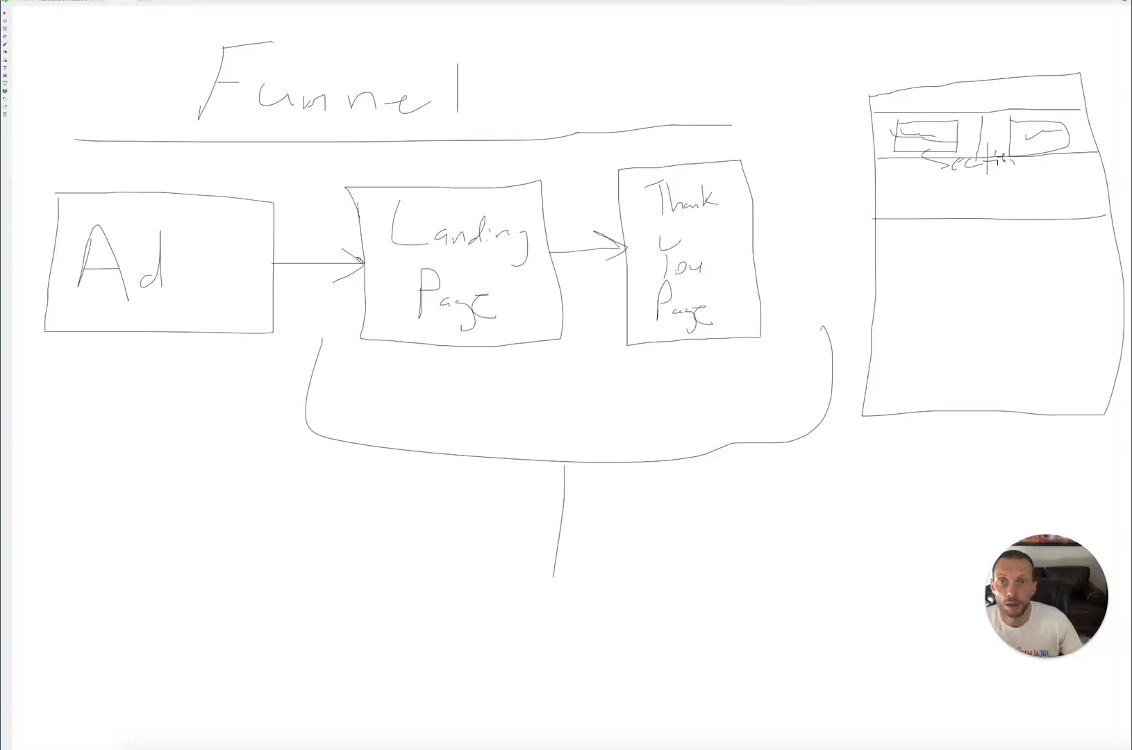
Step: Return to the page builder and browse the elements that can be added below the hero paragraph
key("super+t")
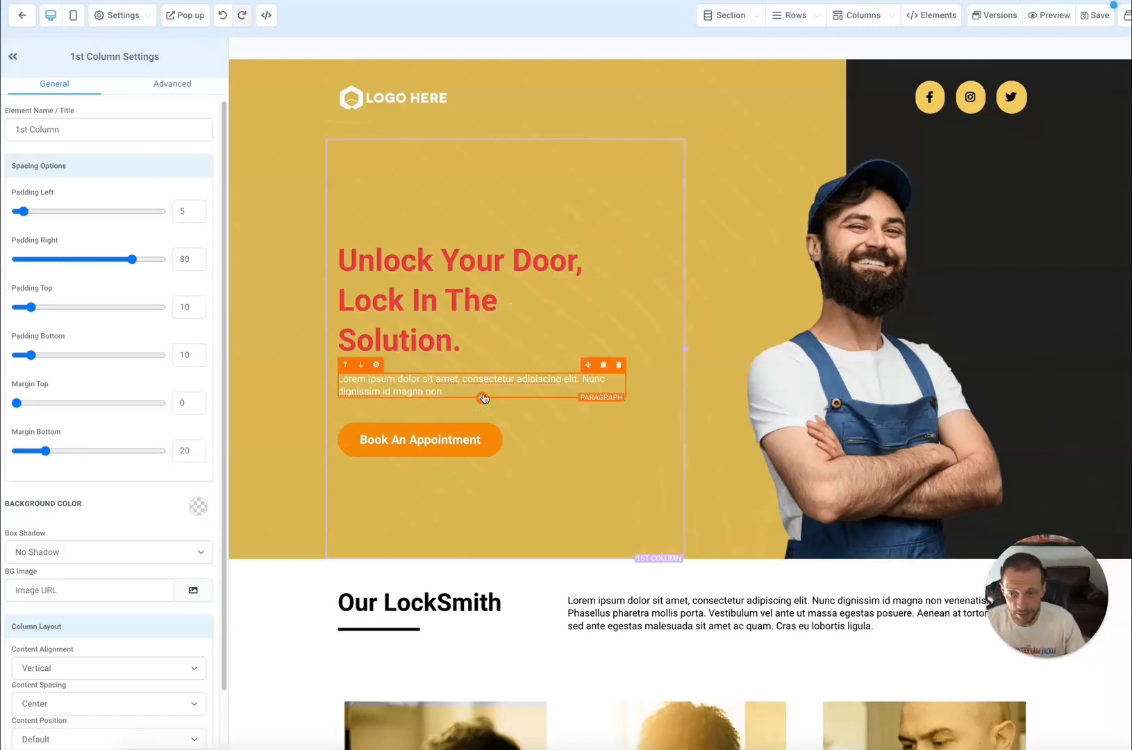
left_click(482, 400)
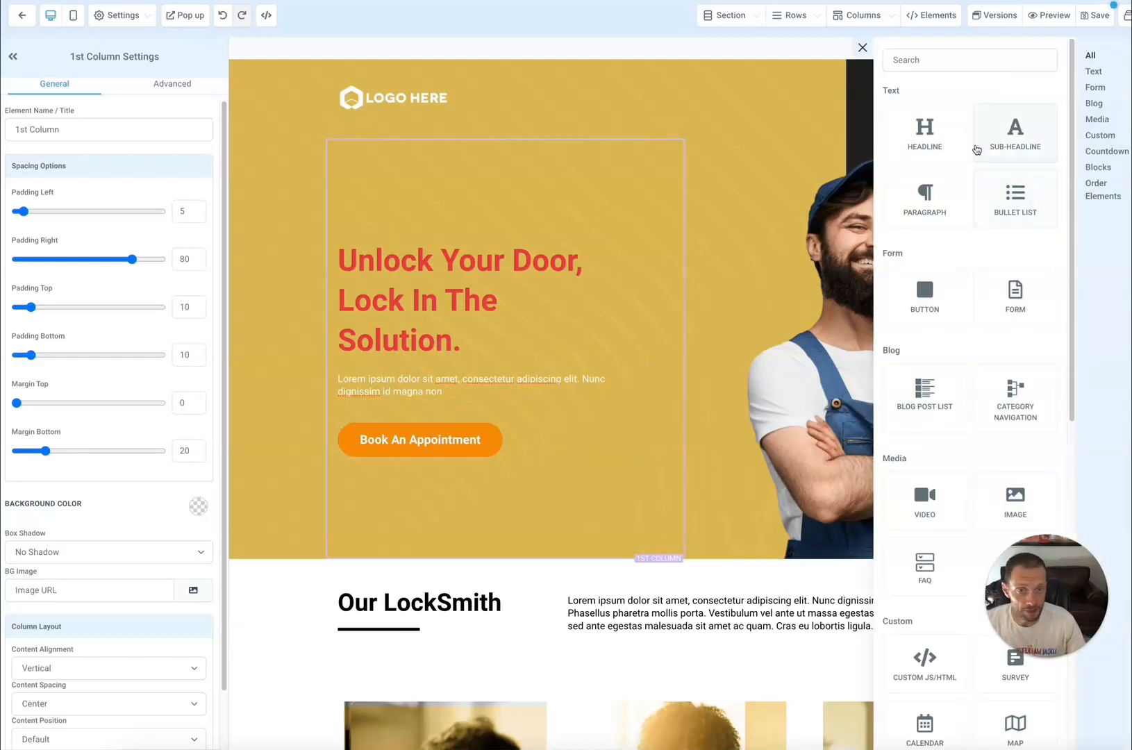
scroll(962, 163, "down", 1)
scroll(962, 166, "down", 8)
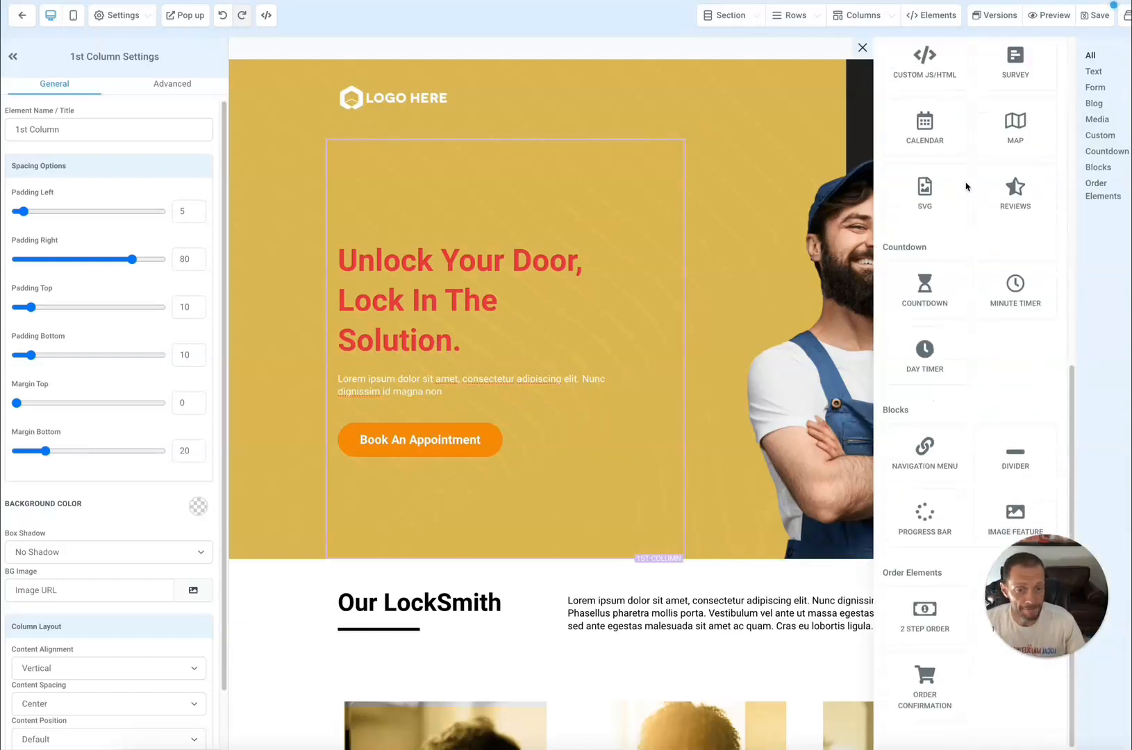
left_click(698, 98)
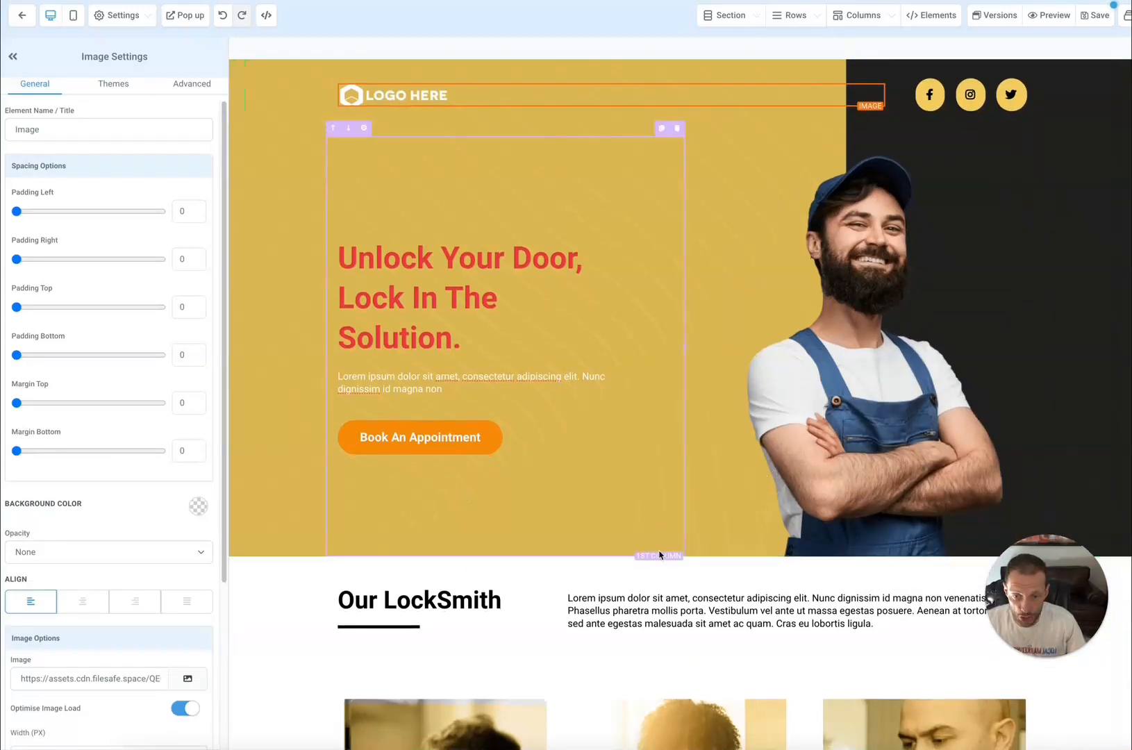
Step: Review the available section layouts, the "Our LockSmith" section's settings and the column options for a new row
left_click(684, 666)
left_click(685, 666)
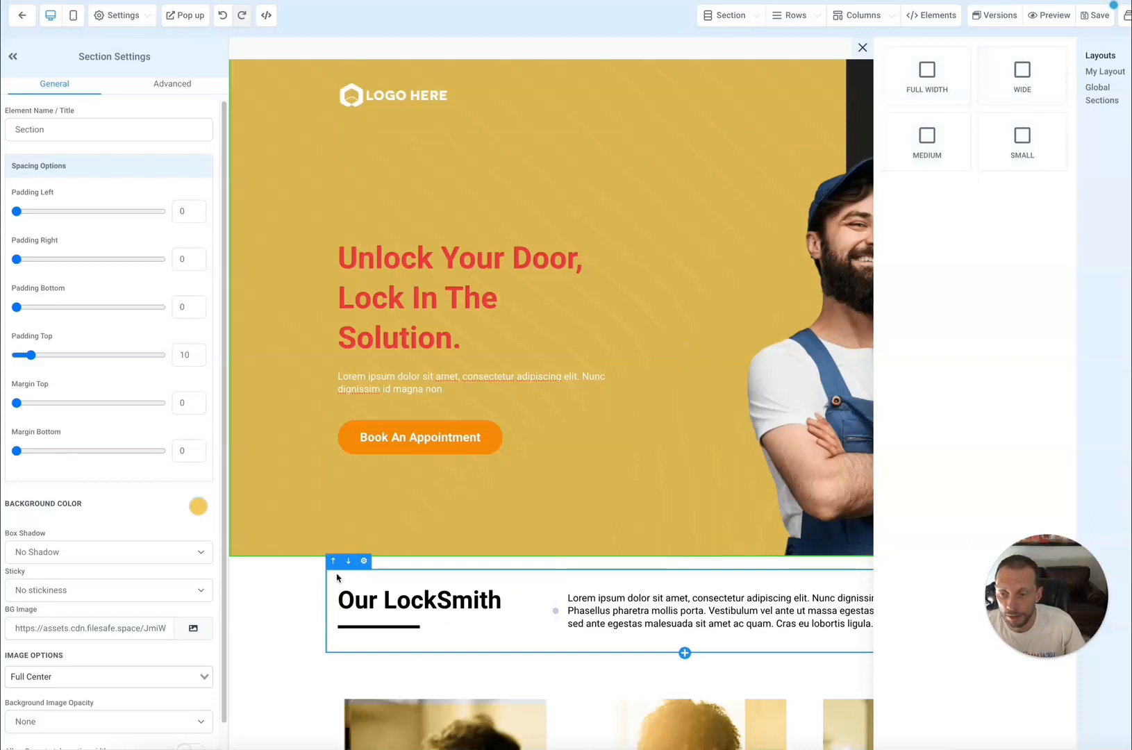
left_click(297, 587)
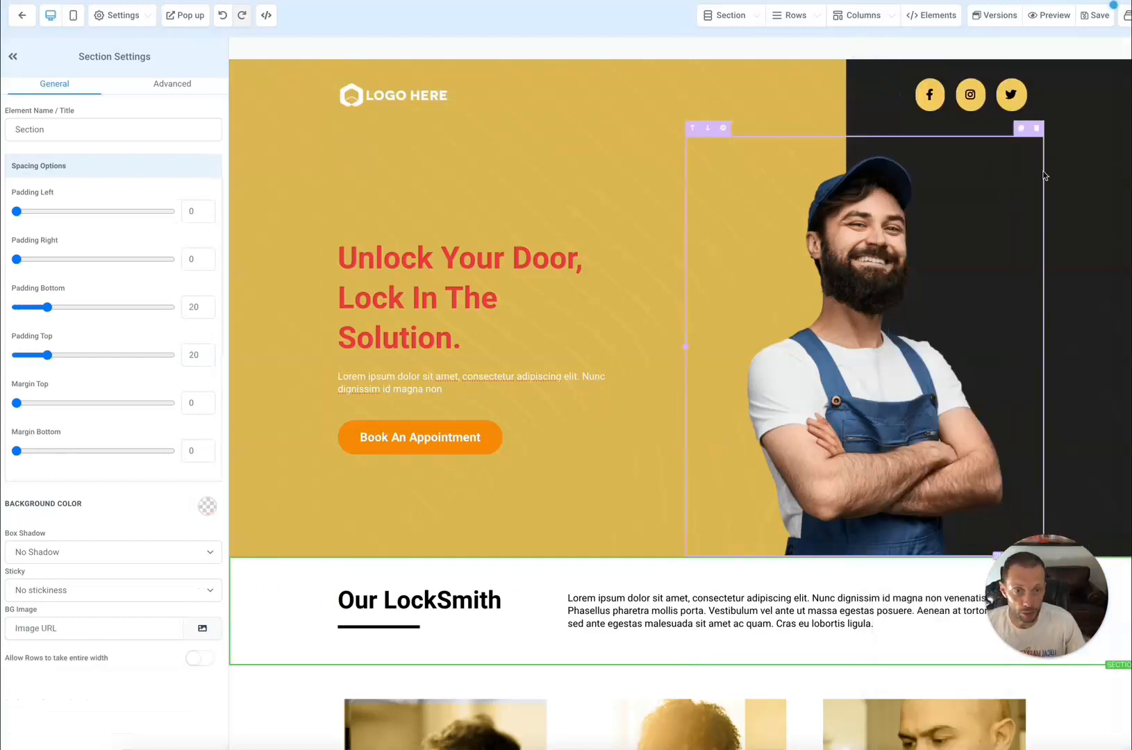
left_click(684, 127)
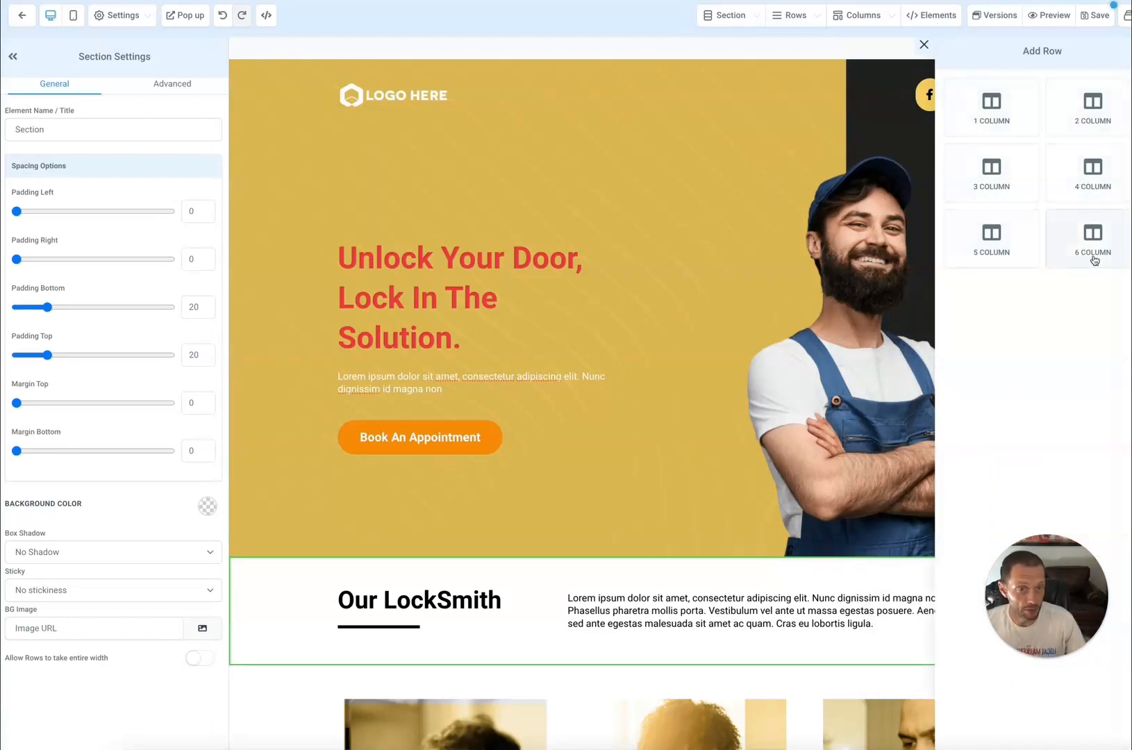
left_click(695, 281)
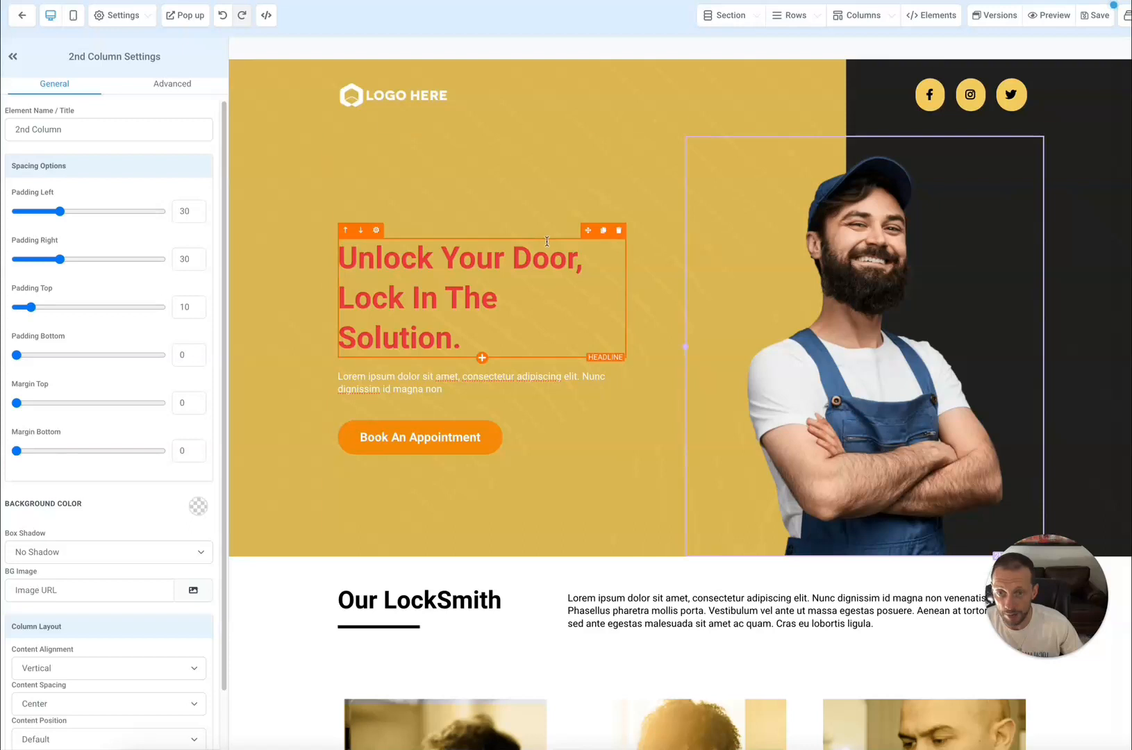
Step: Try moving the headline below the "Book An Appointment" button and back above the paragraph, and look through the rest of the page
left_click_drag(588, 235, 574, 430)
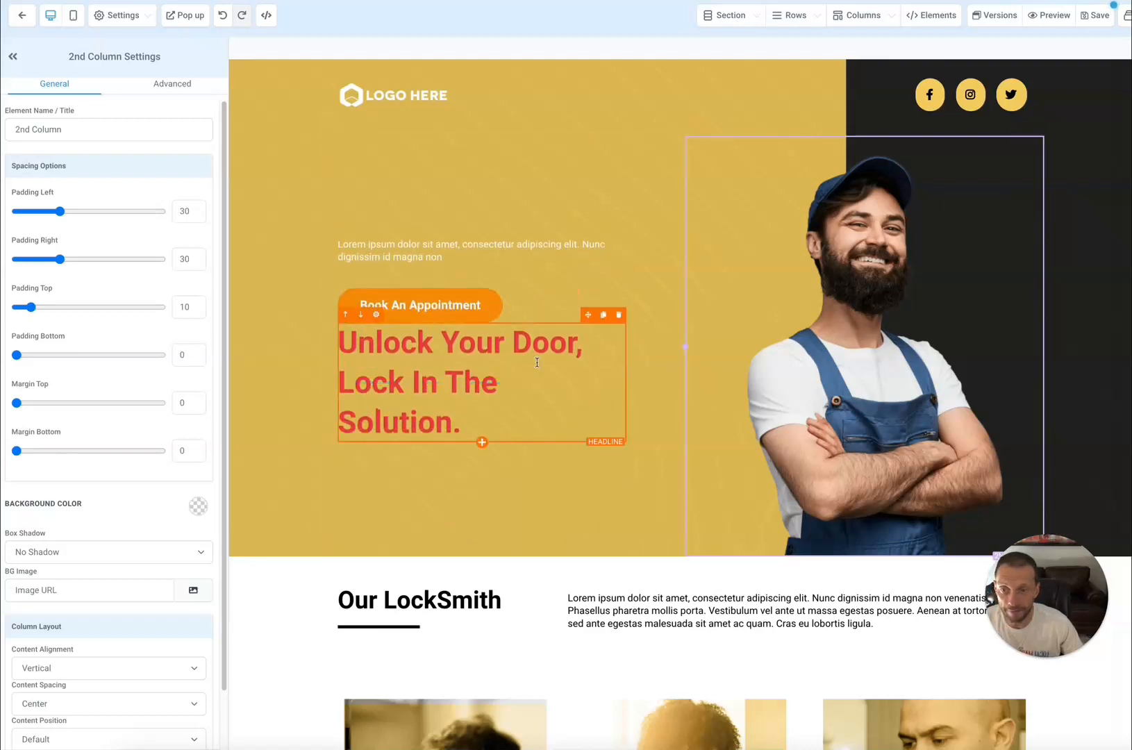
left_click_drag(587, 316, 584, 236)
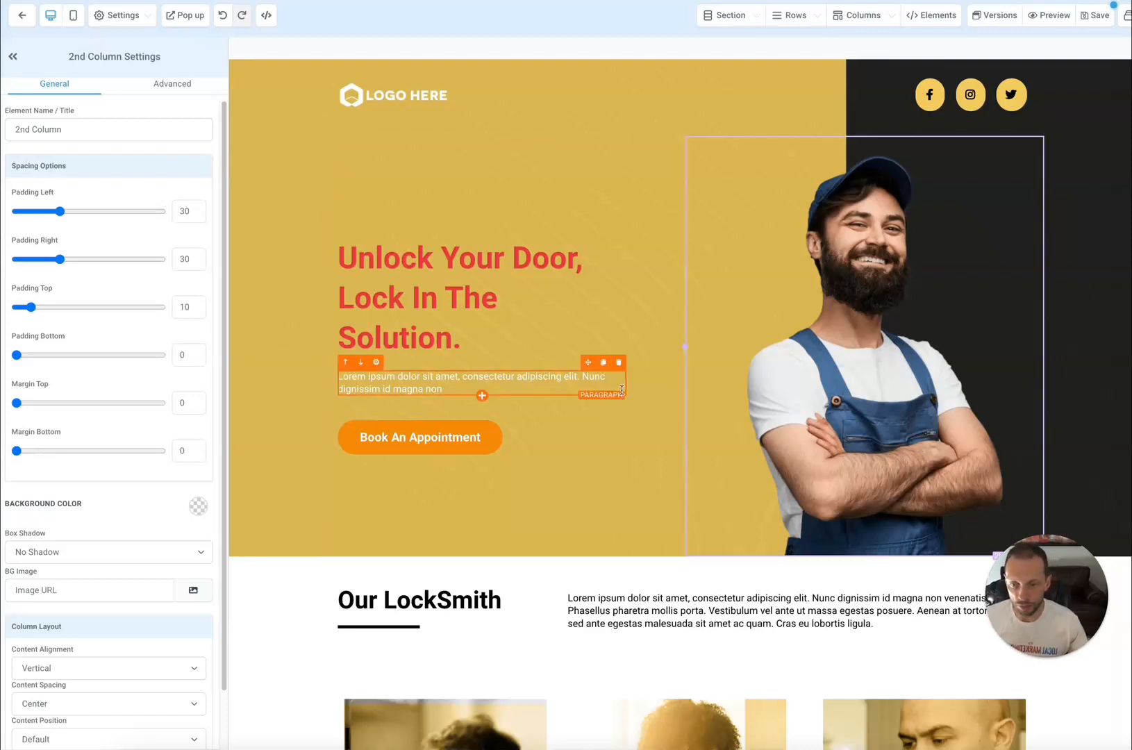
scroll(625, 389, "down", 15)
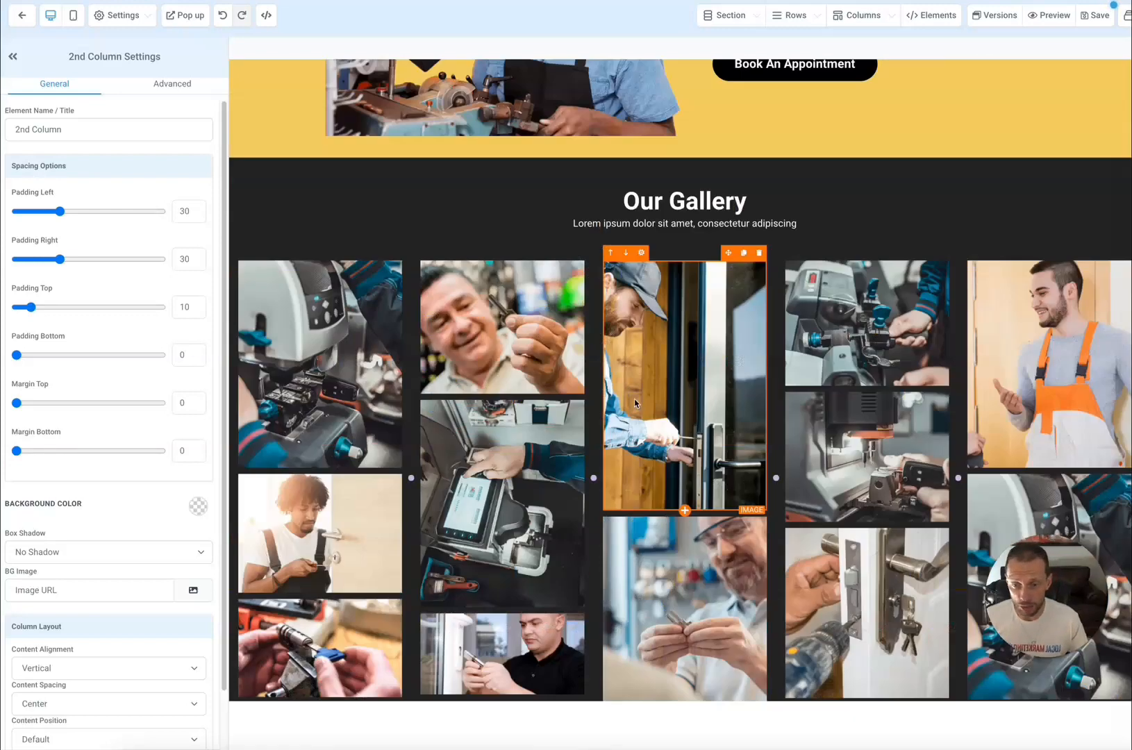
scroll(634, 403, "down", 10)
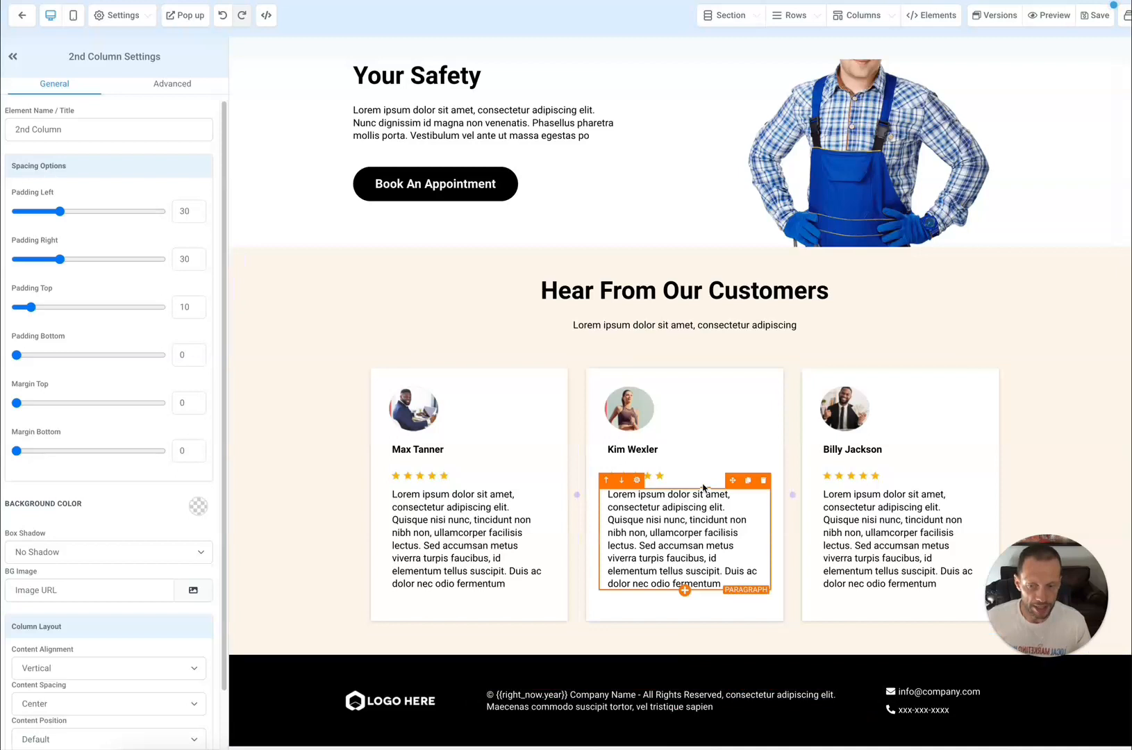
scroll(635, 453, "up", 20)
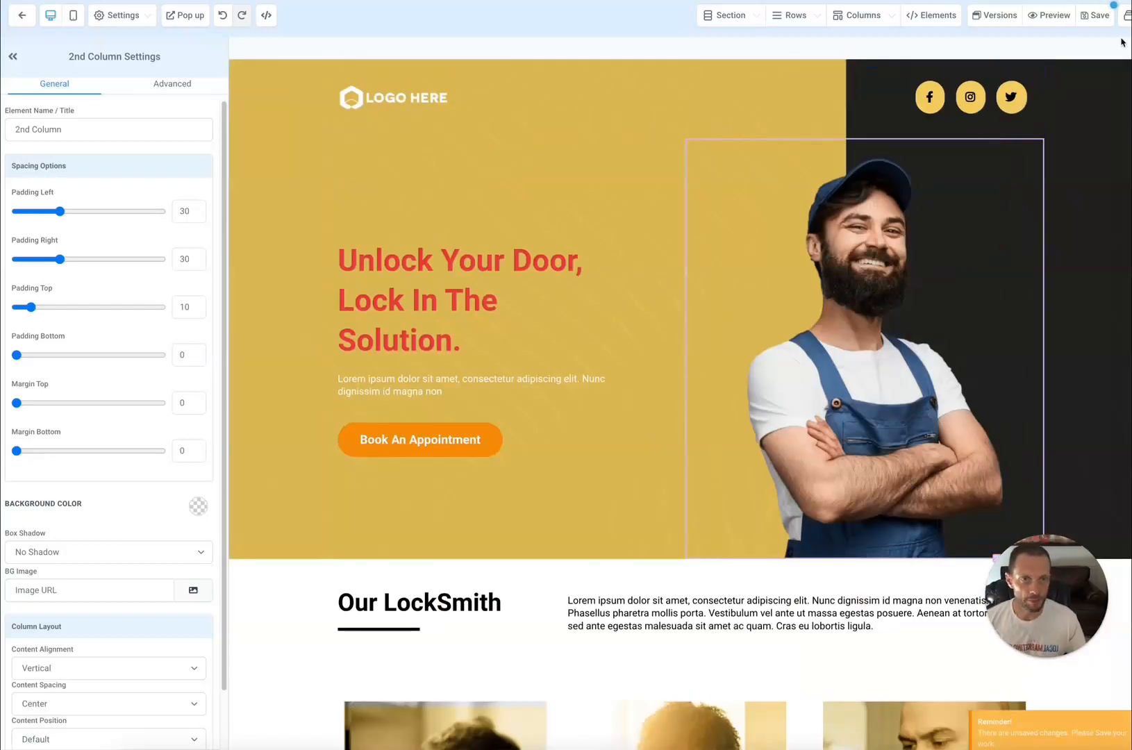
Step: Save the page and open the title of its SEO meta data for editing
left_click(1089, 20)
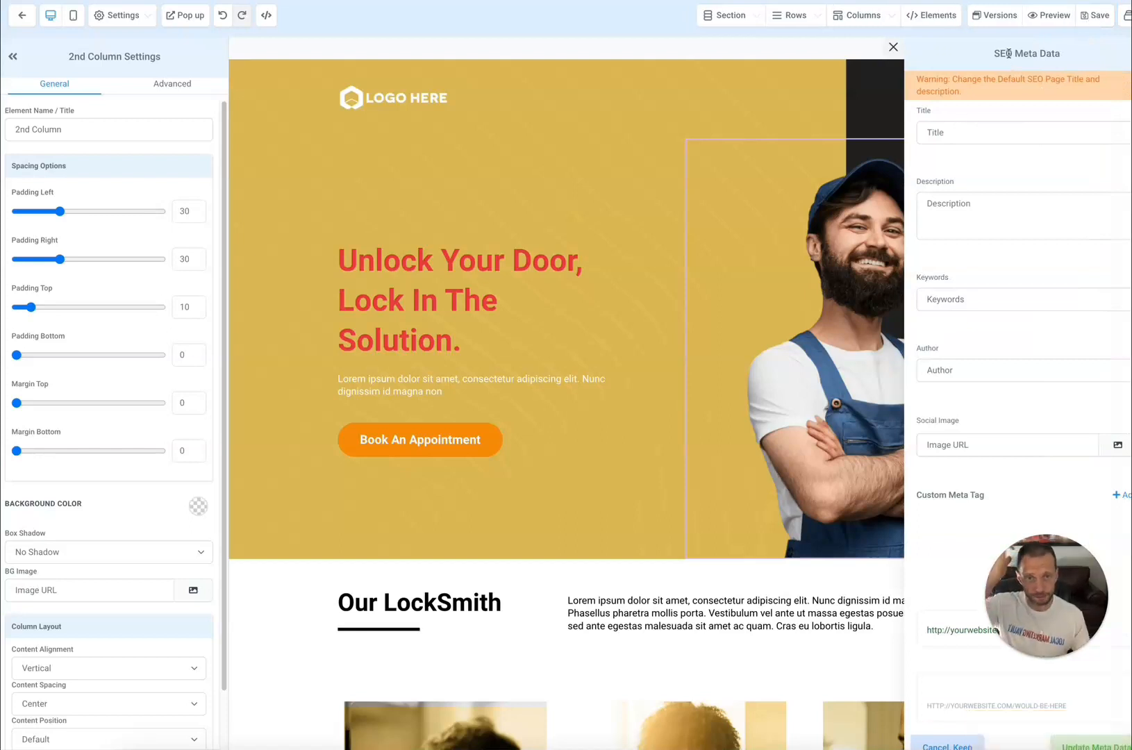
left_click_drag(996, 54, 1061, 56)
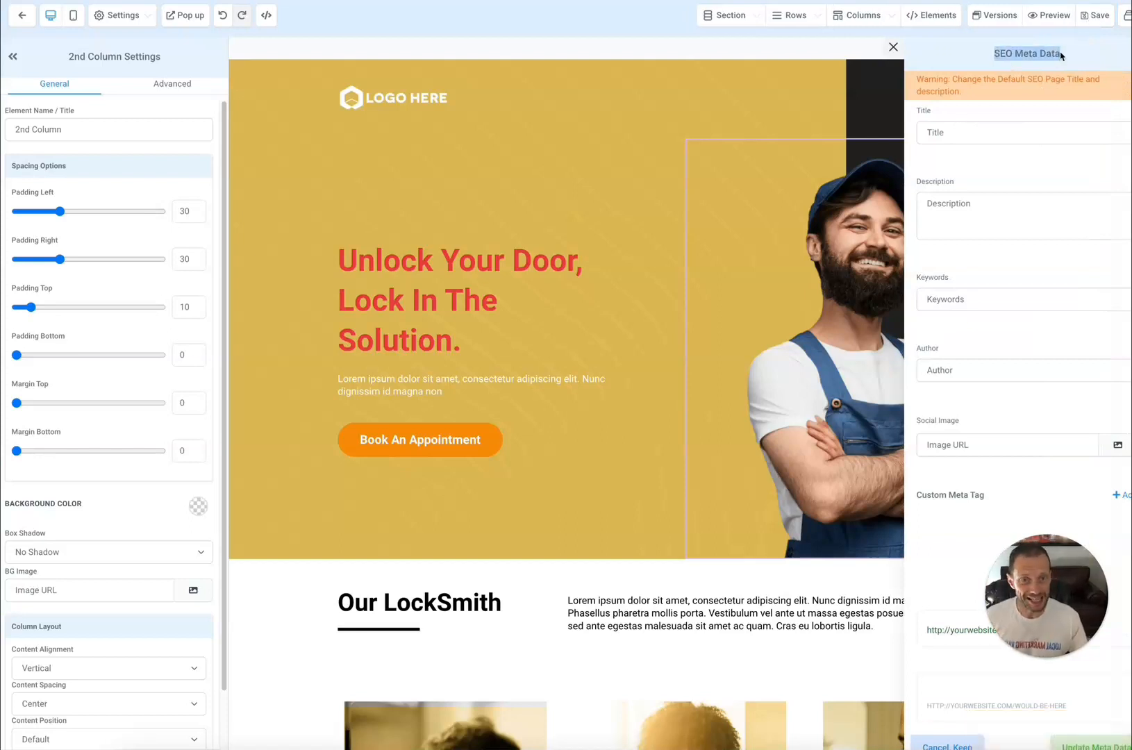
left_click(941, 135)
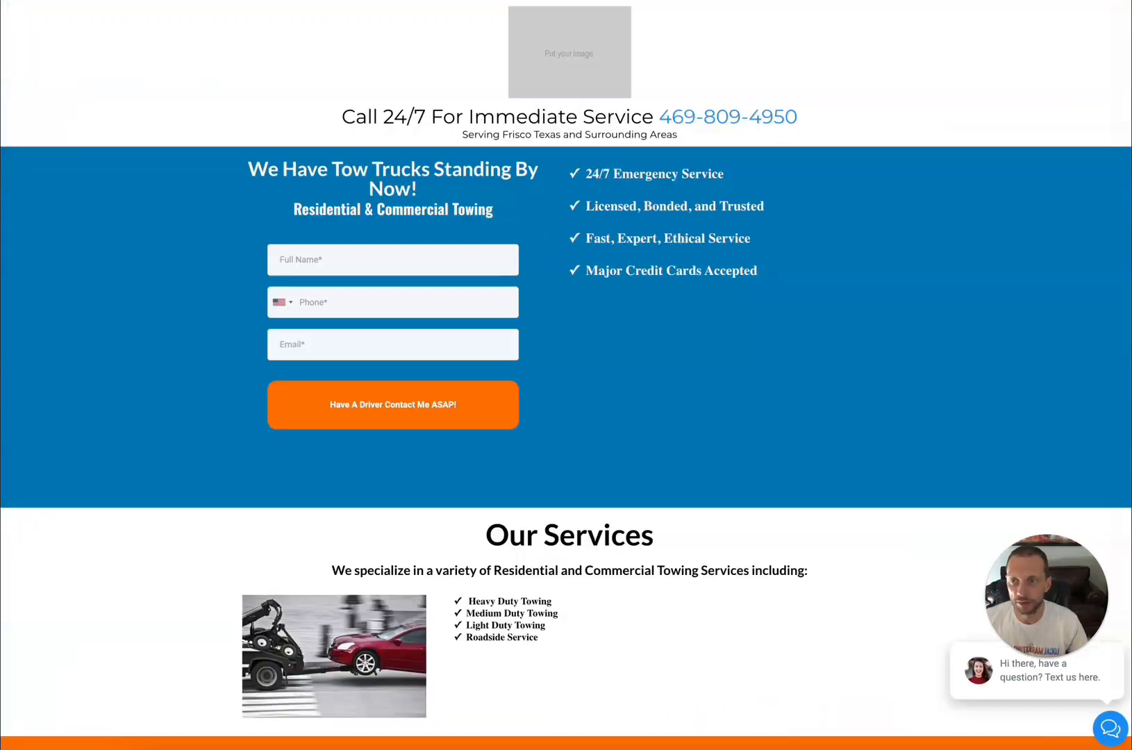
Step: Search Google for "locksmiths", examine the titles and descriptions of the website results, and return to the page builder
key("super+t")
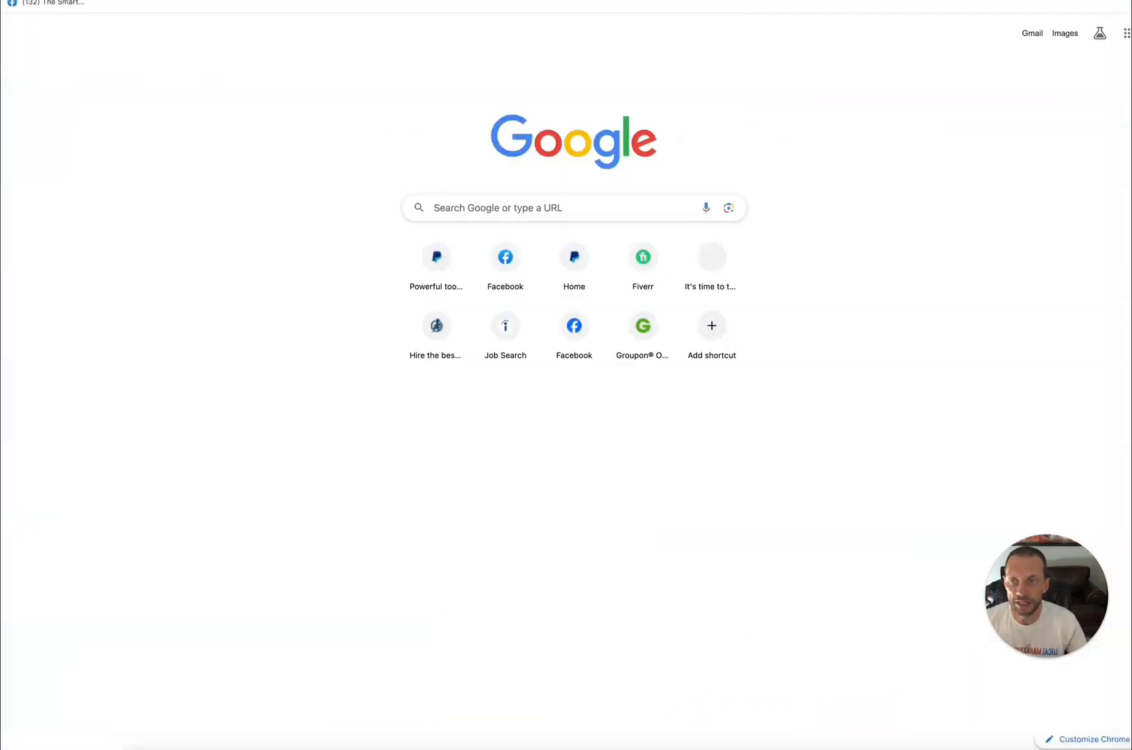
left_click(526, 0)
type("lockst")
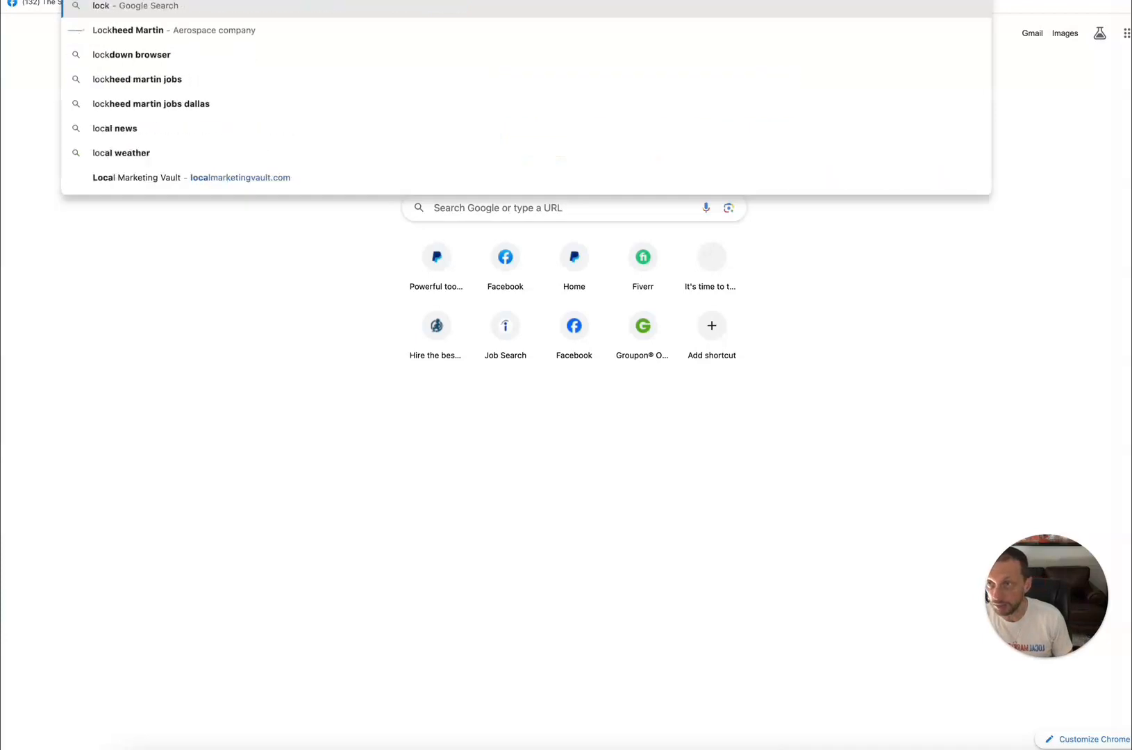
key("BackSpace")
type("miths")
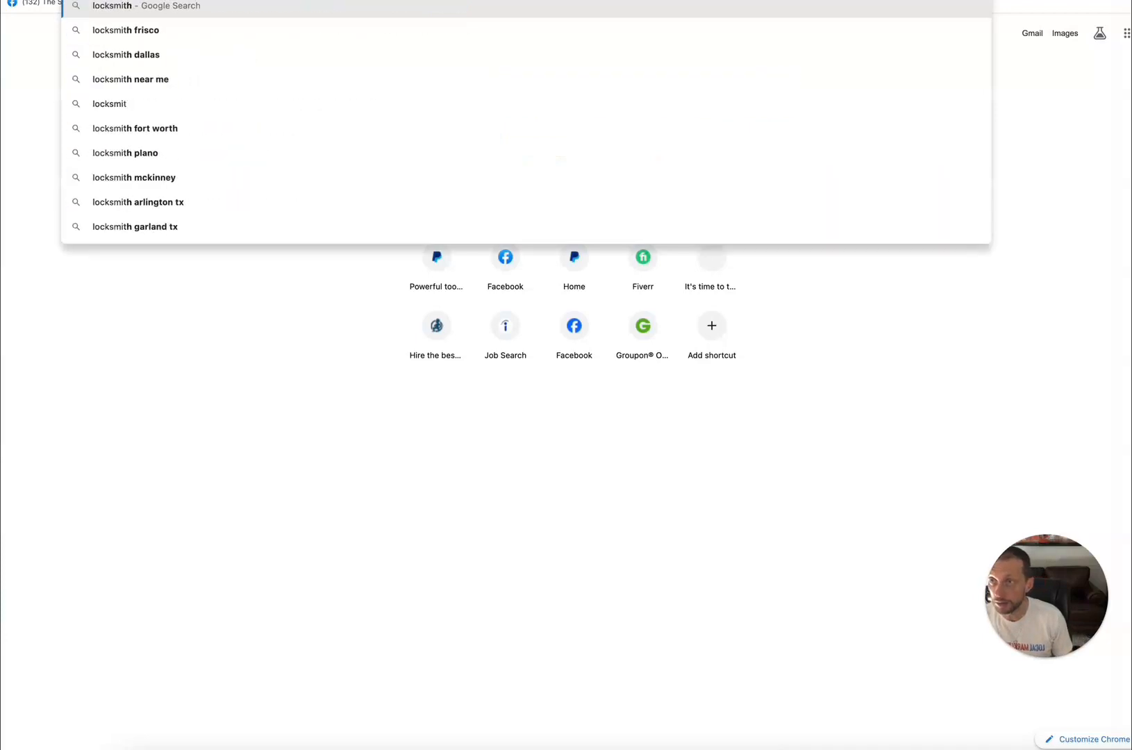
key("Return")
scroll(880, 329, "down", 10)
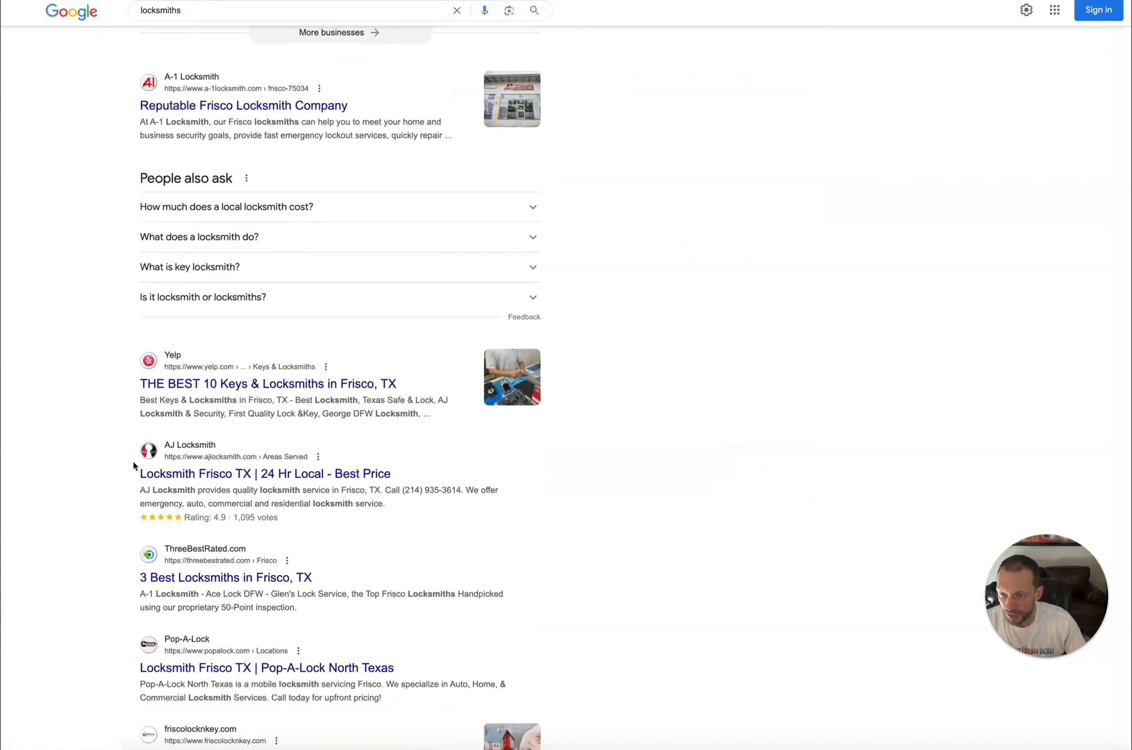
scroll(274, 479, "down", 1)
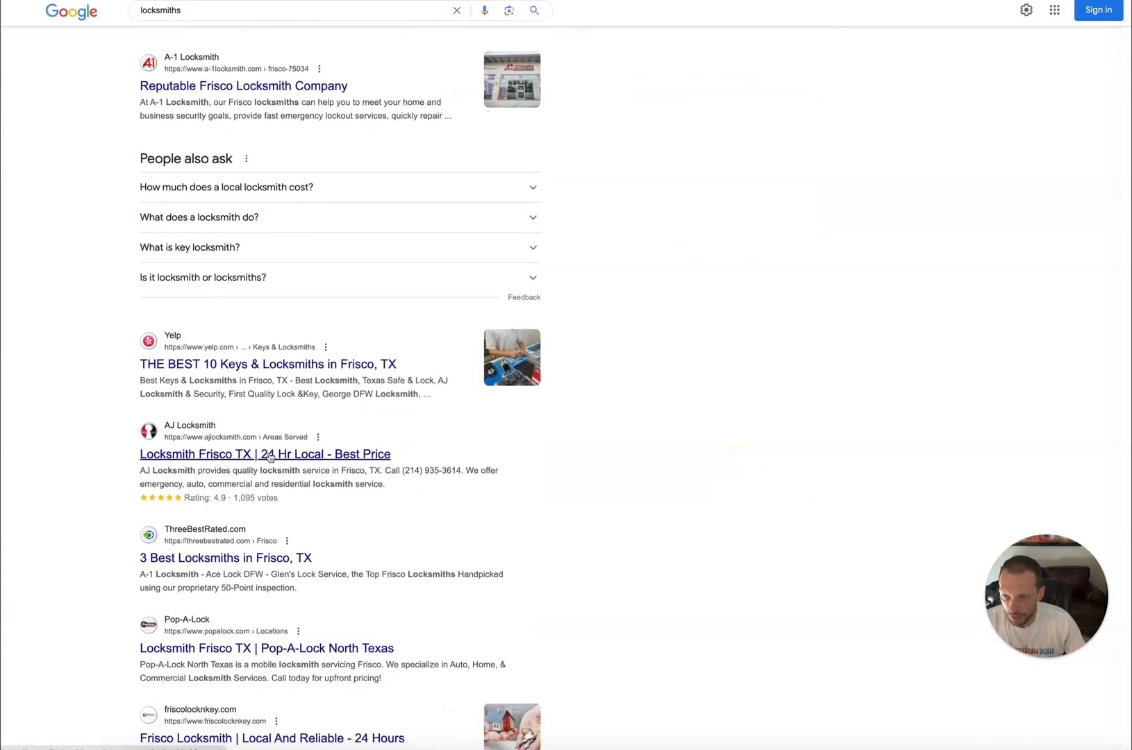
left_click_drag(140, 470, 392, 486)
left_click(667, 1)
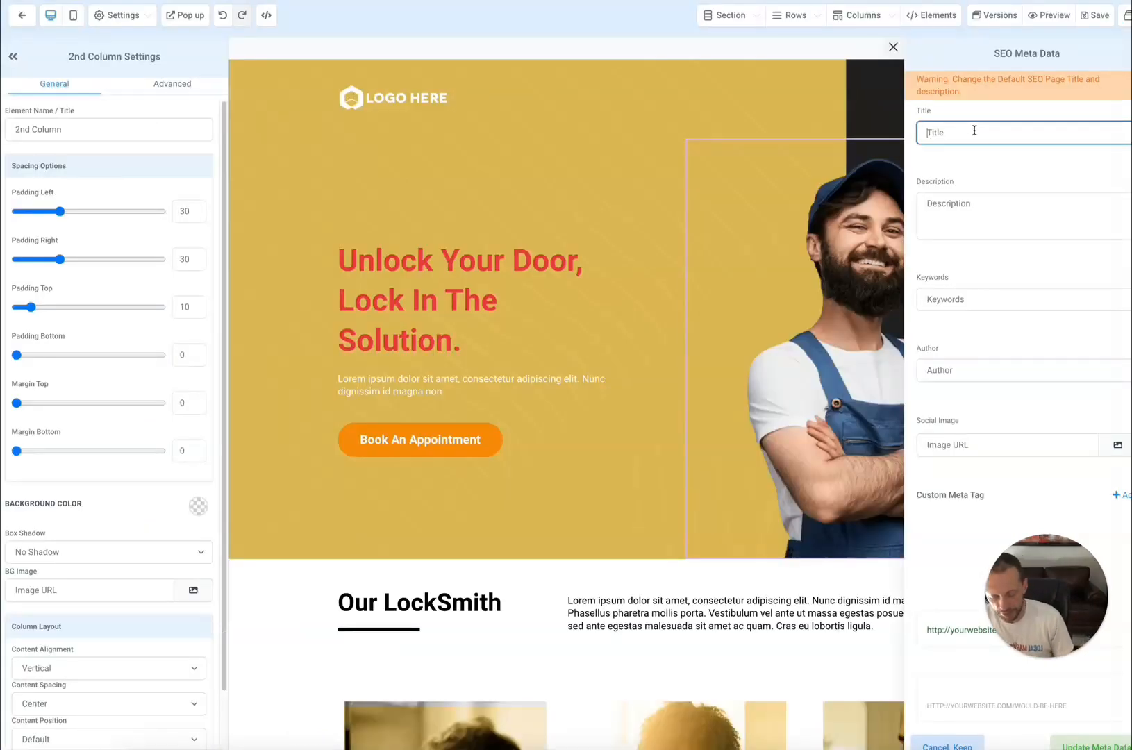
Step: Set the SEO meta title to "24 Hour Locksmith"
type("Lockst")
key("BackSpace")
key("BackSpace")
key("BackSpace")
key("BackSpace")
key("BackSpace")
key("BackSpace")
type("24 Hour Locksmith")
Step: Enter "We can help you with all your locksmtih needs" as the SEO meta description
left_click(1012, 201)
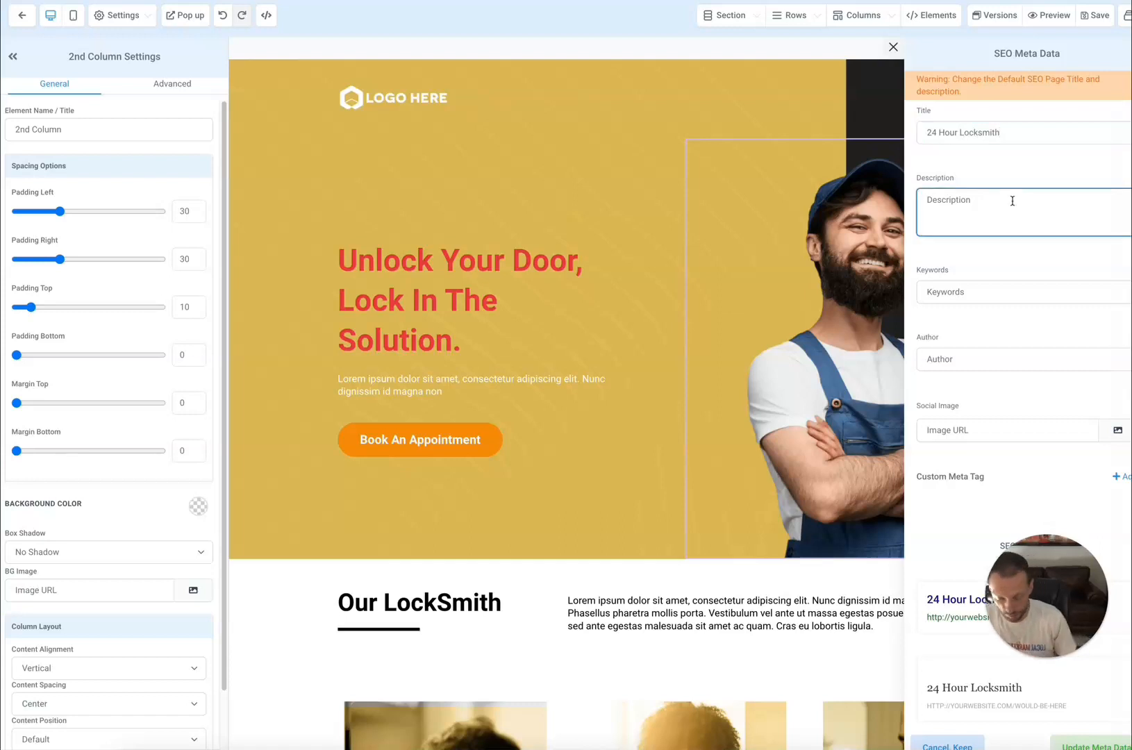
type("We can help you with all your lo")
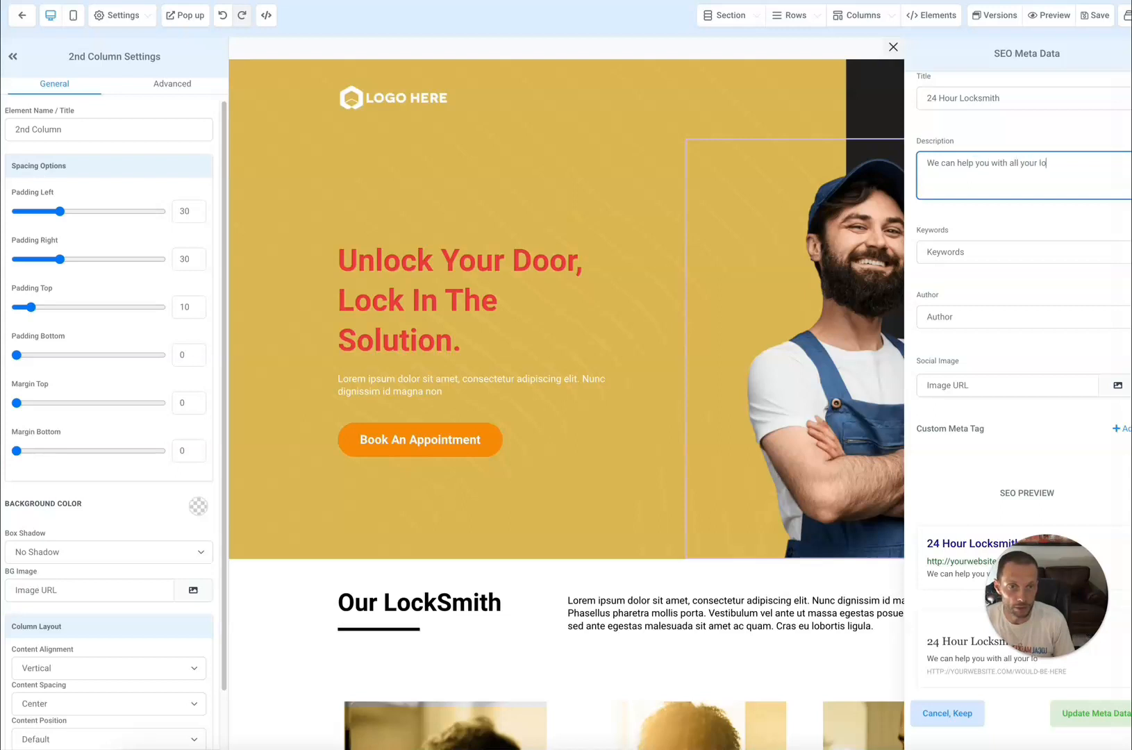
type("cksmtih needs")
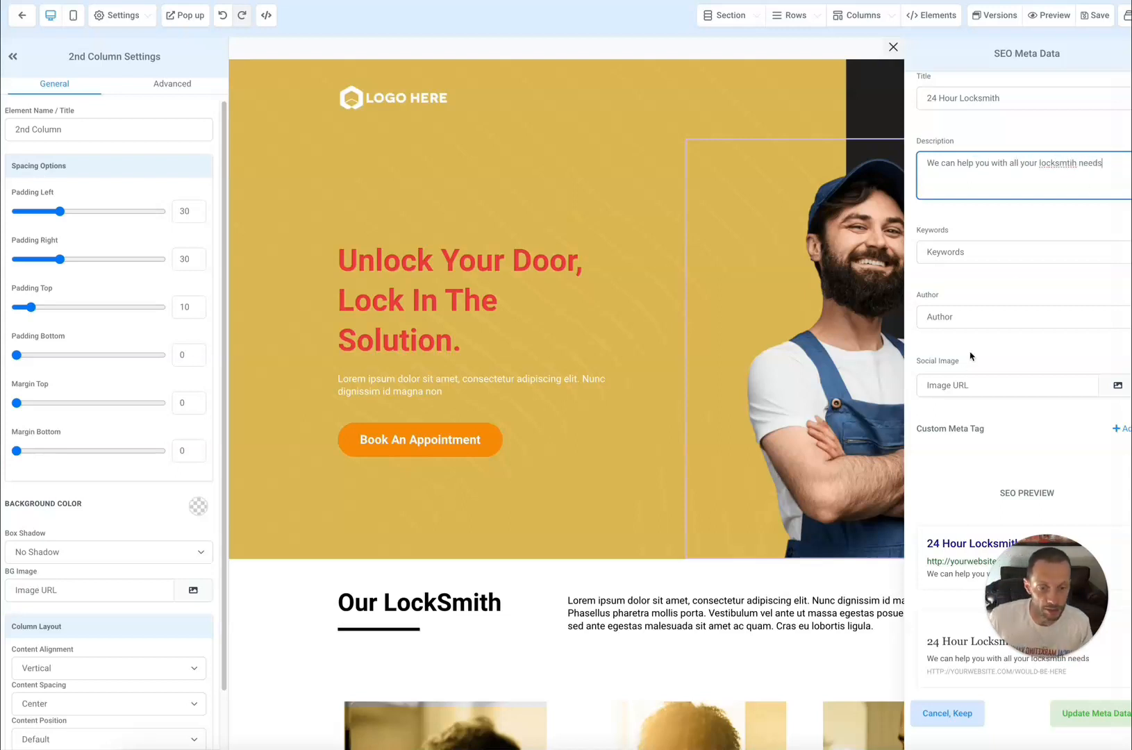
Step: Review the SEO preview and update the page's meta data
left_click_drag(1042, 592, 791, 540)
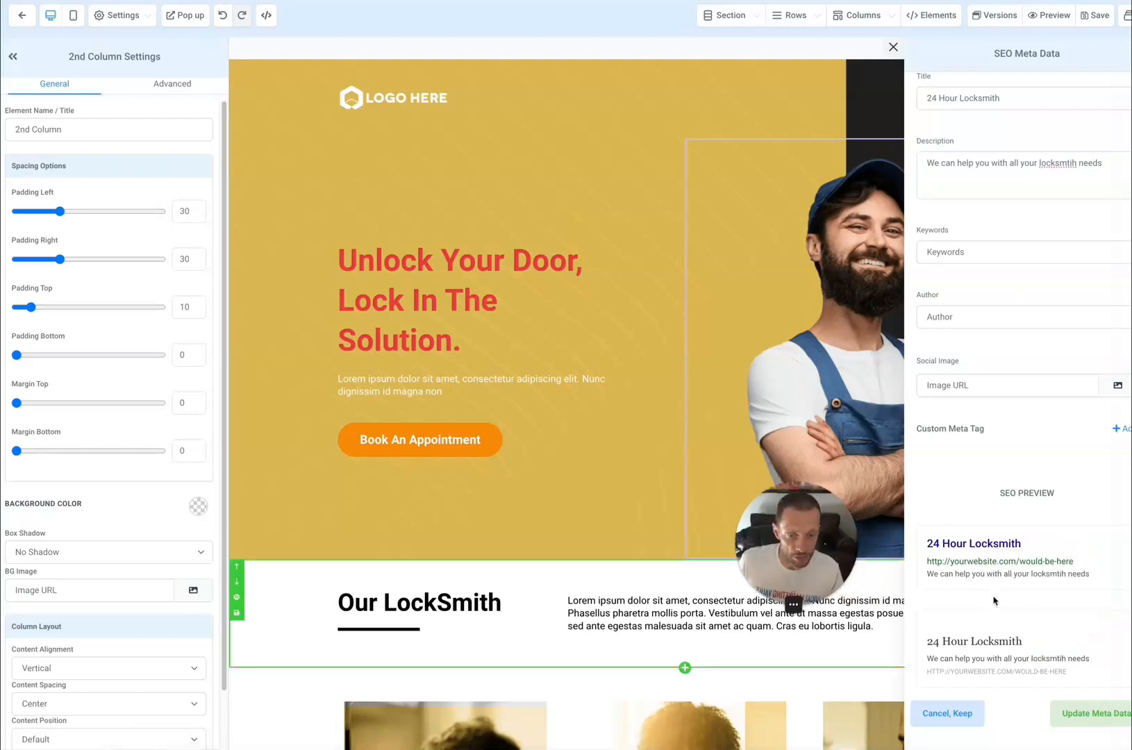
left_click(1003, 494)
left_click_drag(1055, 493, 998, 493)
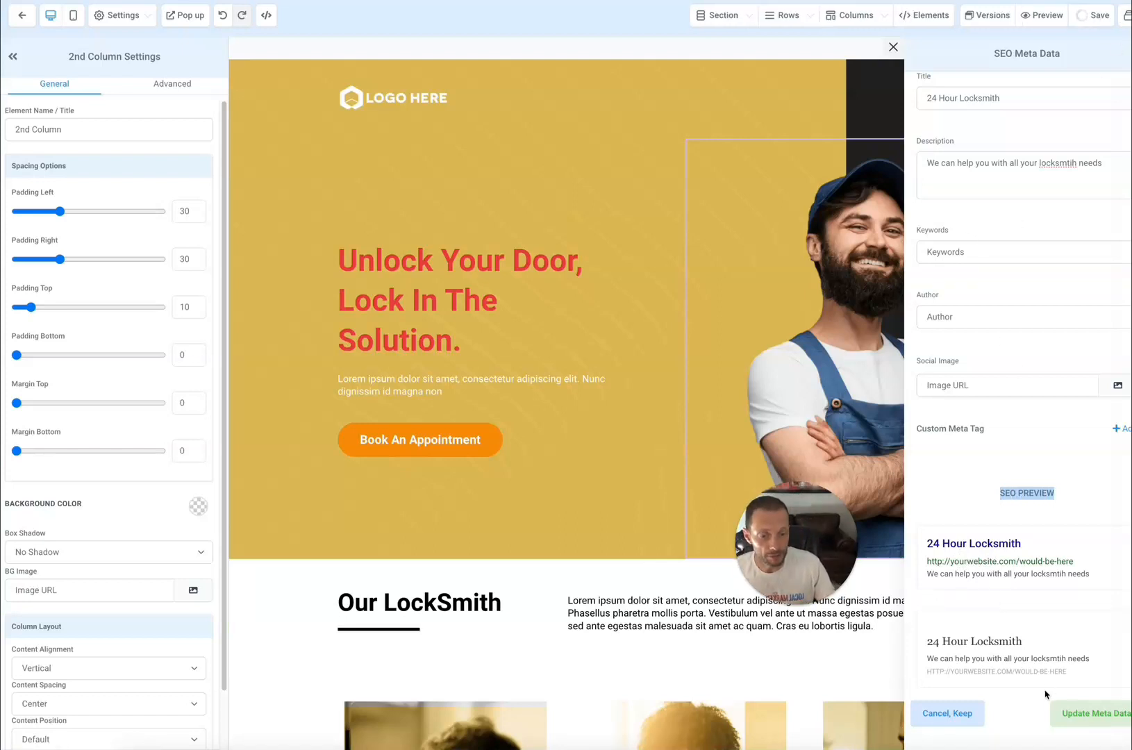
left_click(1096, 715)
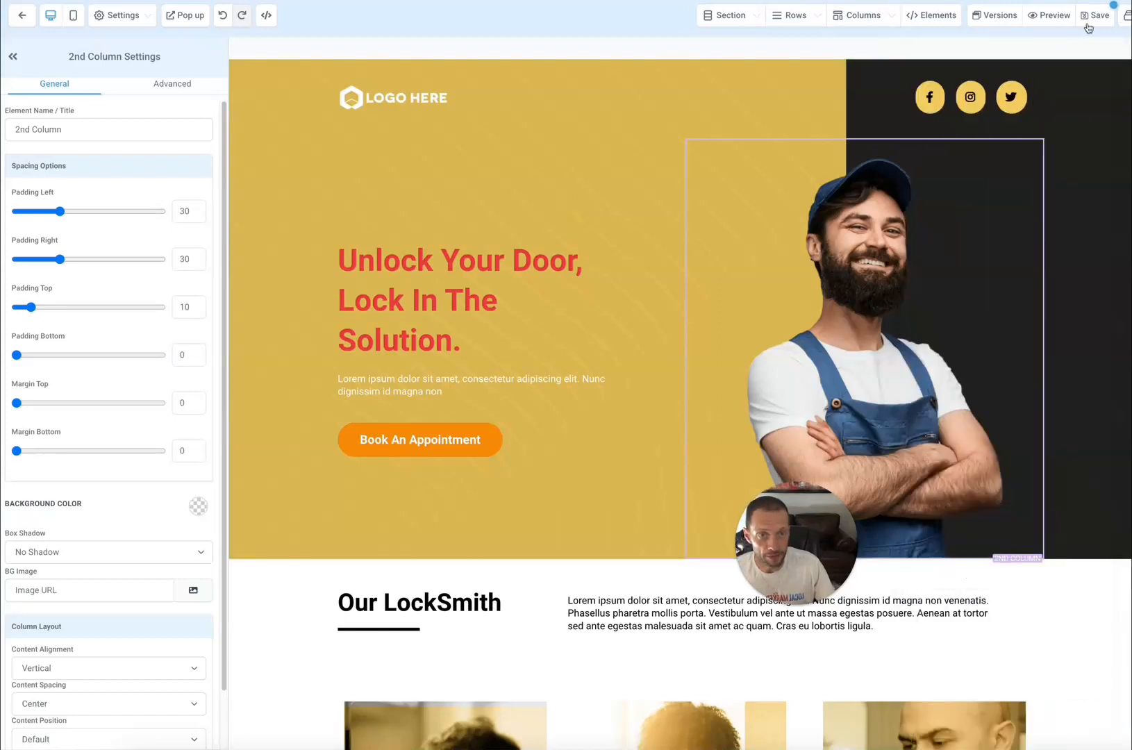
Step: Save the page and leave the builder for the Gold Key Locksmiths funnel overview
left_click(1088, 17)
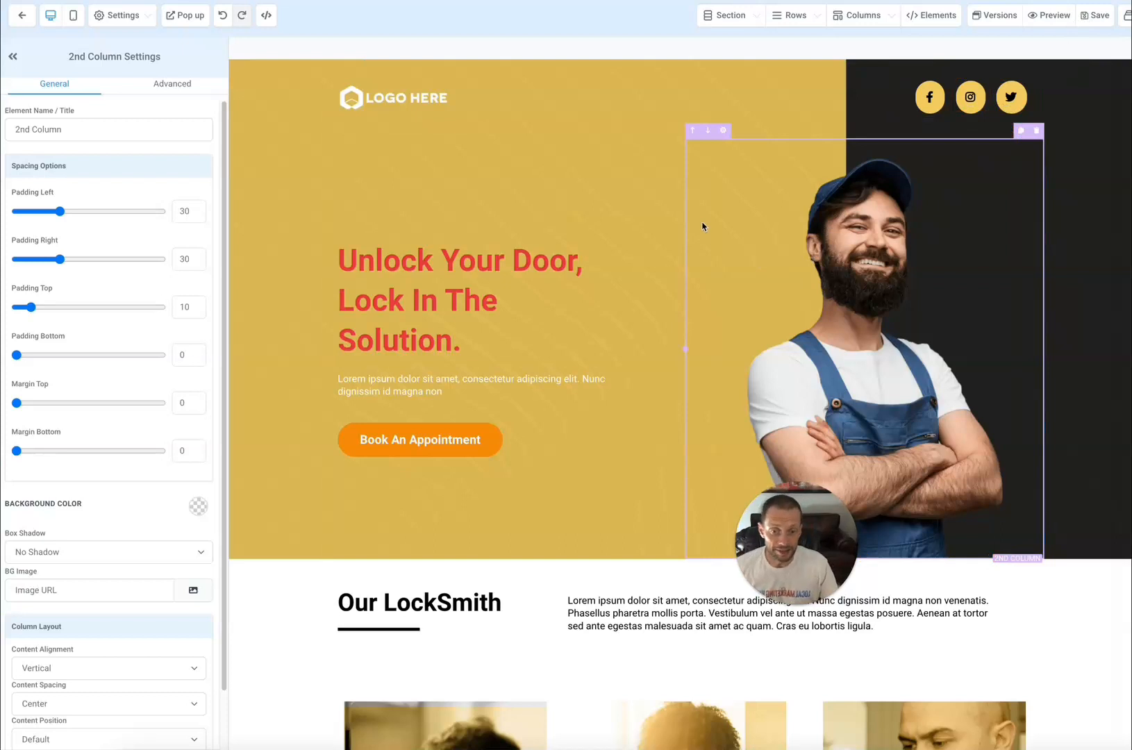
left_click_drag(763, 535, 1024, 607)
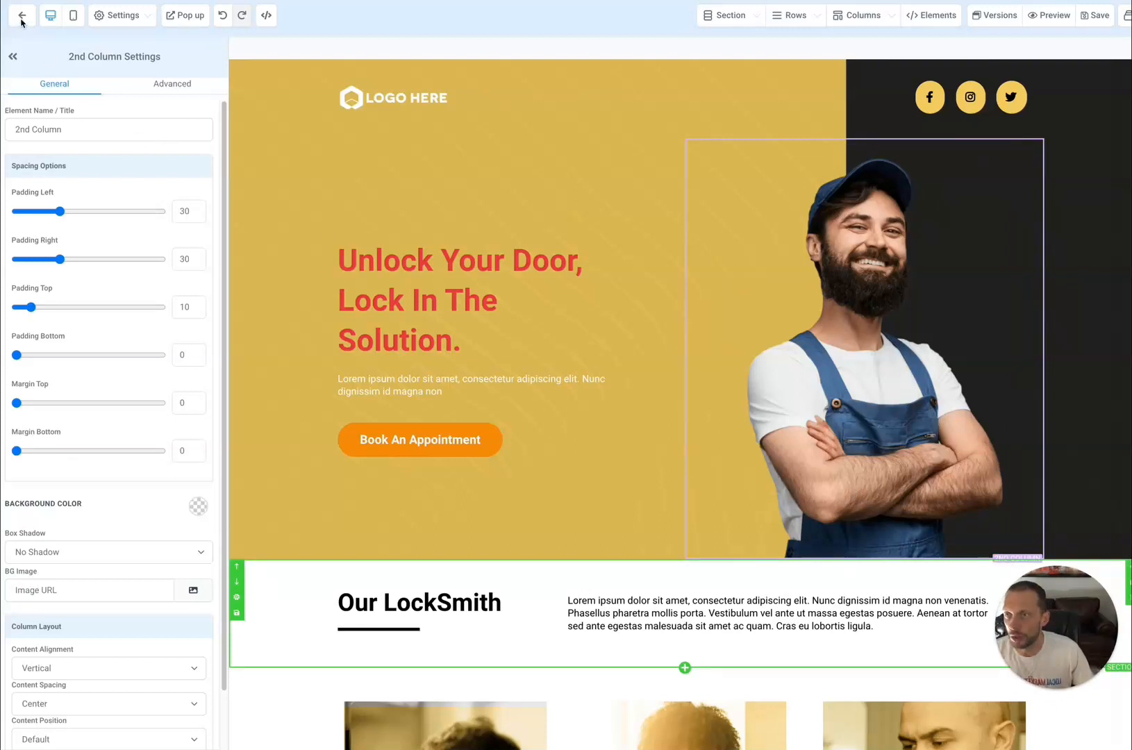
left_click(21, 20)
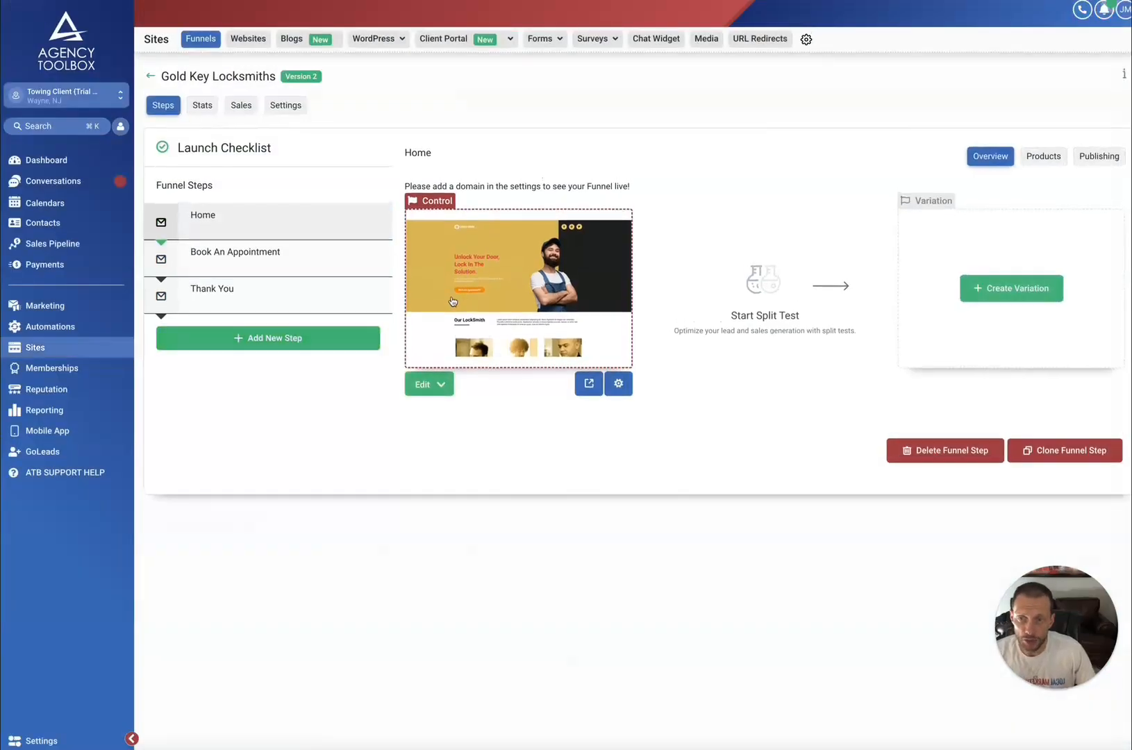
Step: View the Book An Appointment step, and on the whiteboard sketch a boxed appointment label with an arrow between the Landing Page and Thank You Page
left_click(285, 252)
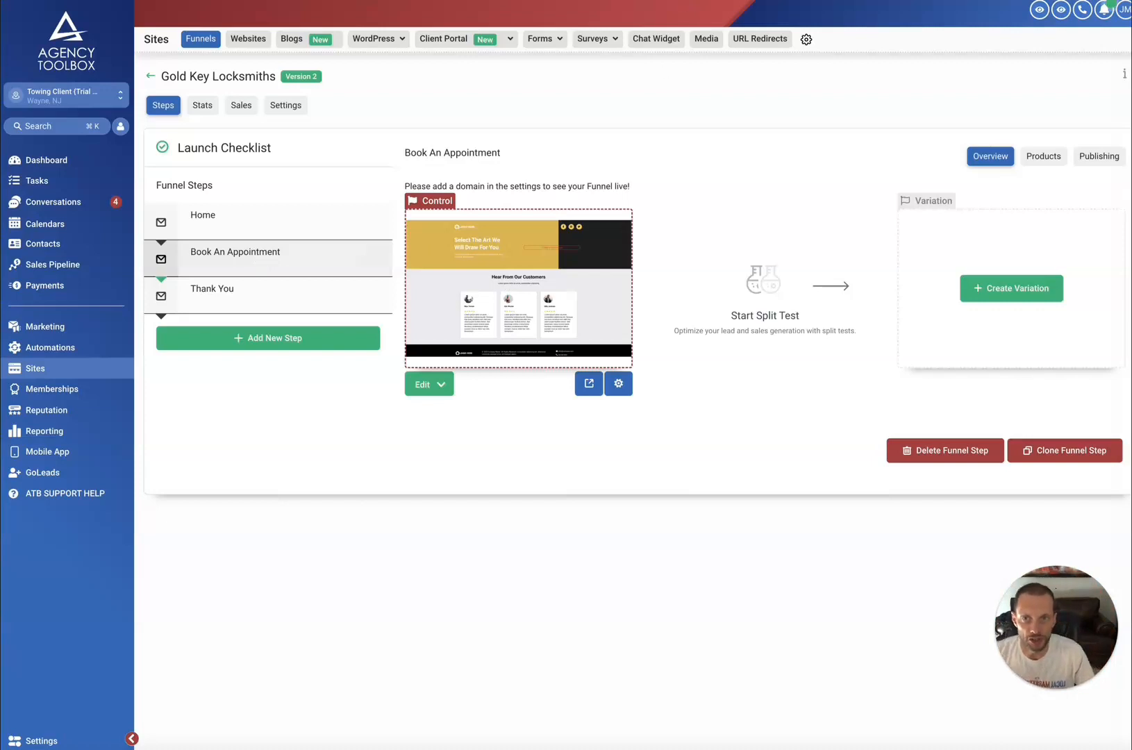
key("ctrl+Tab")
mouse_move(592, 446)
left_mouse_down()
mouse_move(601, 336)
mouse_move(614, 355)
left_mouse_up()
mouse_move(532, 479)
left_mouse_down()
mouse_move(565, 440)
mouse_move(561, 495)
mouse_move(668, 478)
mouse_move(704, 485)
left_mouse_up()
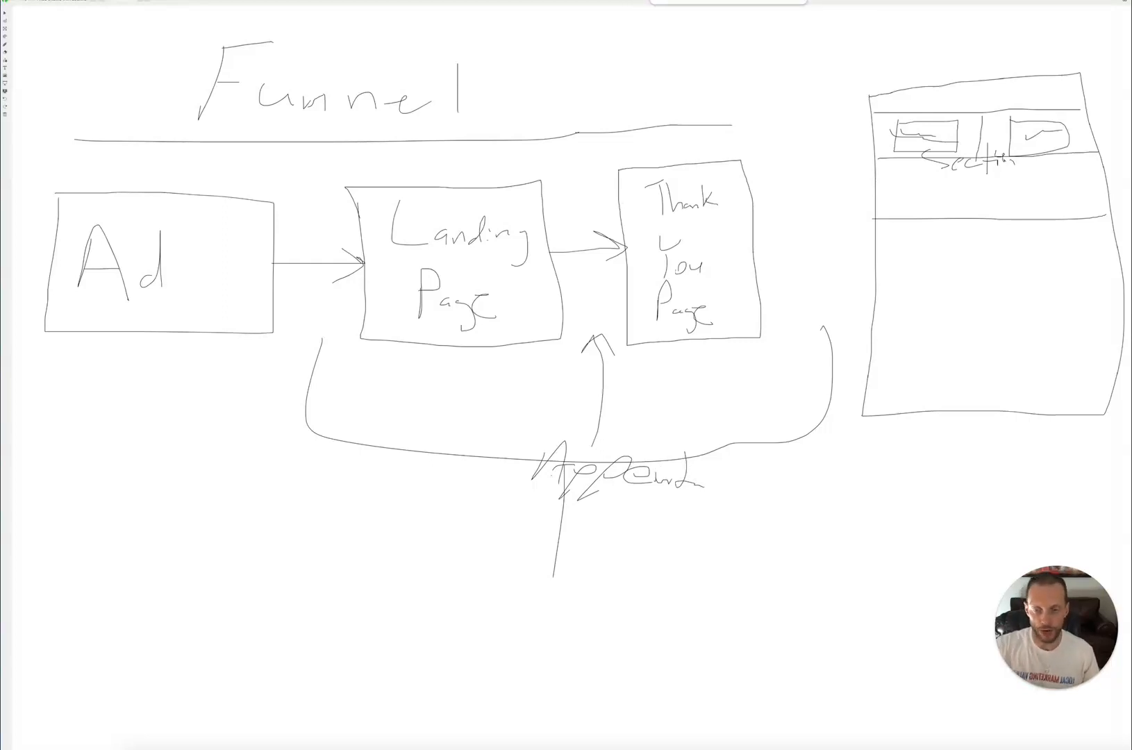
mouse_move(507, 403)
left_mouse_down()
mouse_move(508, 498)
mouse_move(728, 506)
mouse_move(526, 404)
left_mouse_up()
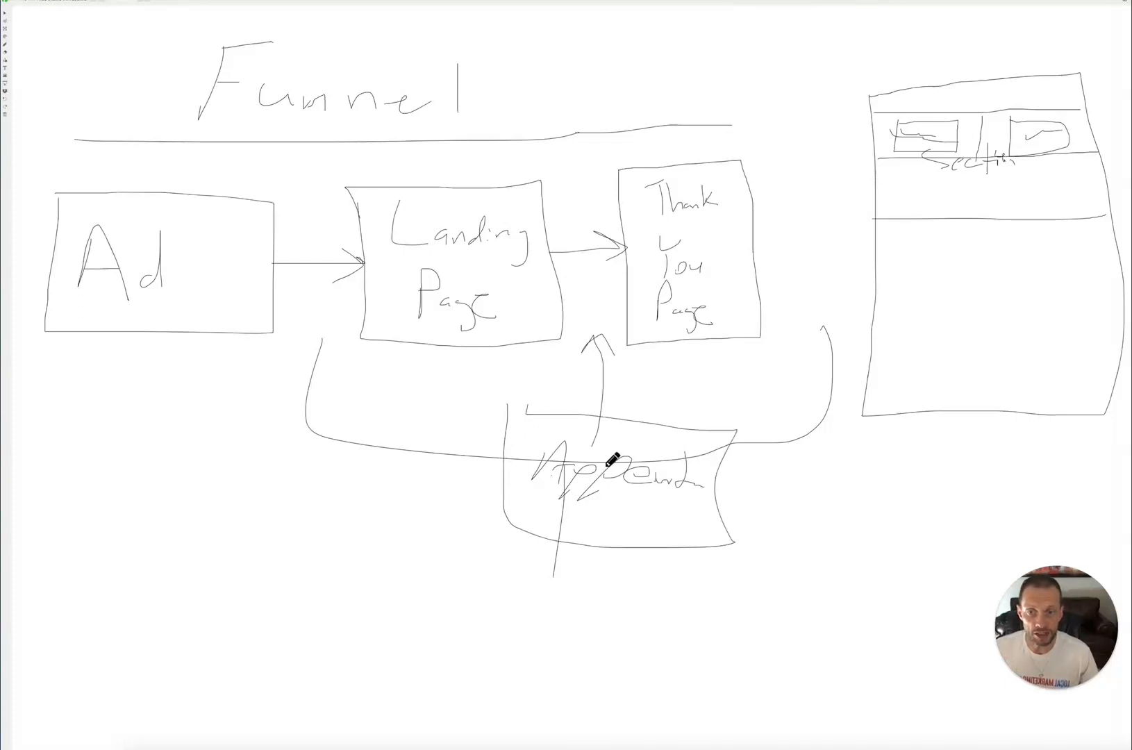
mouse_move(646, 439)
left_mouse_down()
mouse_move(692, 356)
mouse_move(691, 325)
left_mouse_up()
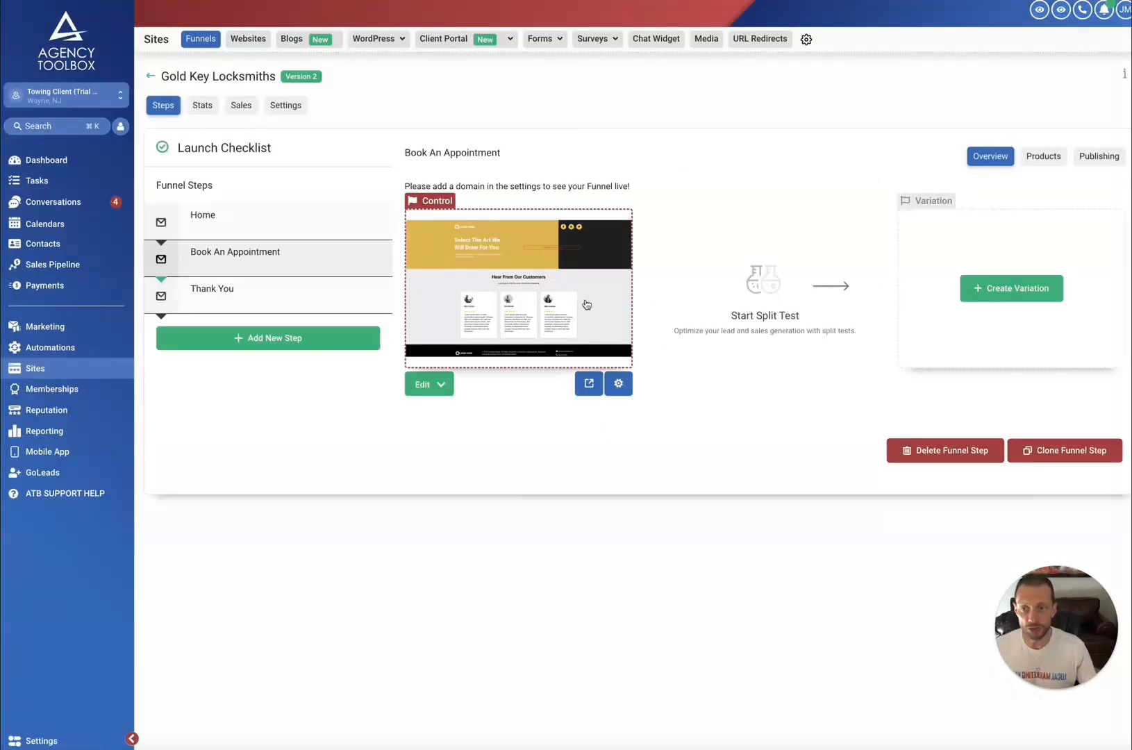
Step: Preview the Thank You page of the Gold Key Locksmiths funnel and return to the Home step
left_click(229, 295)
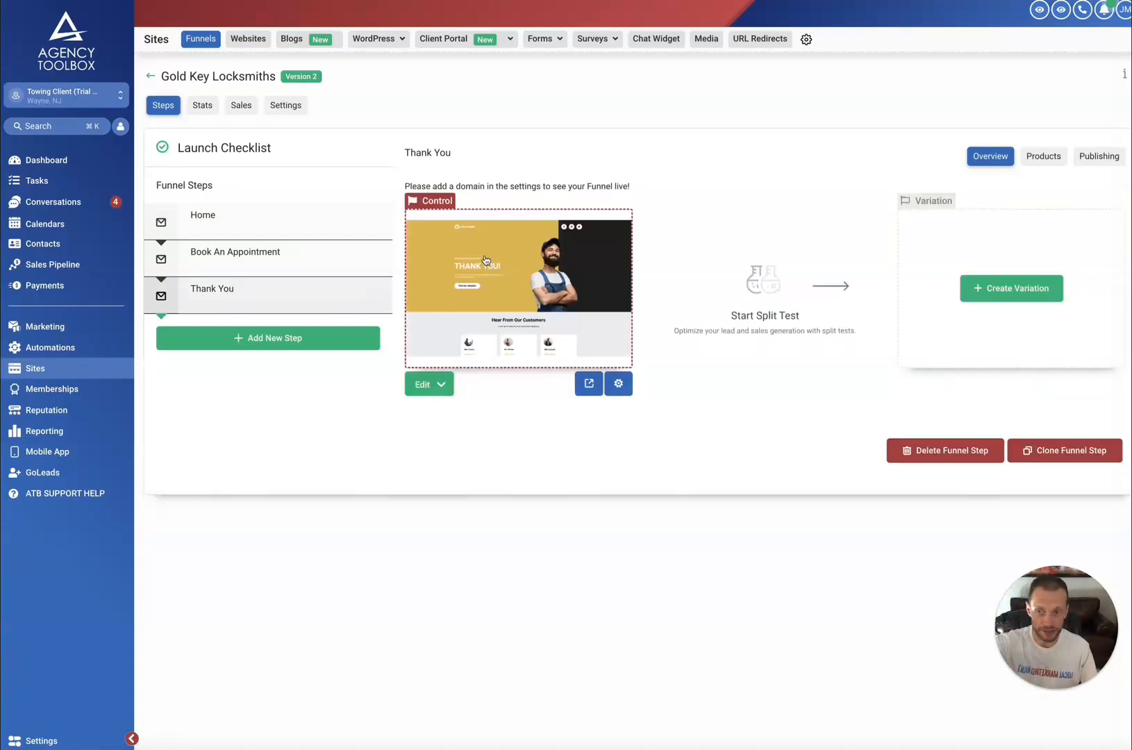
left_click(589, 383)
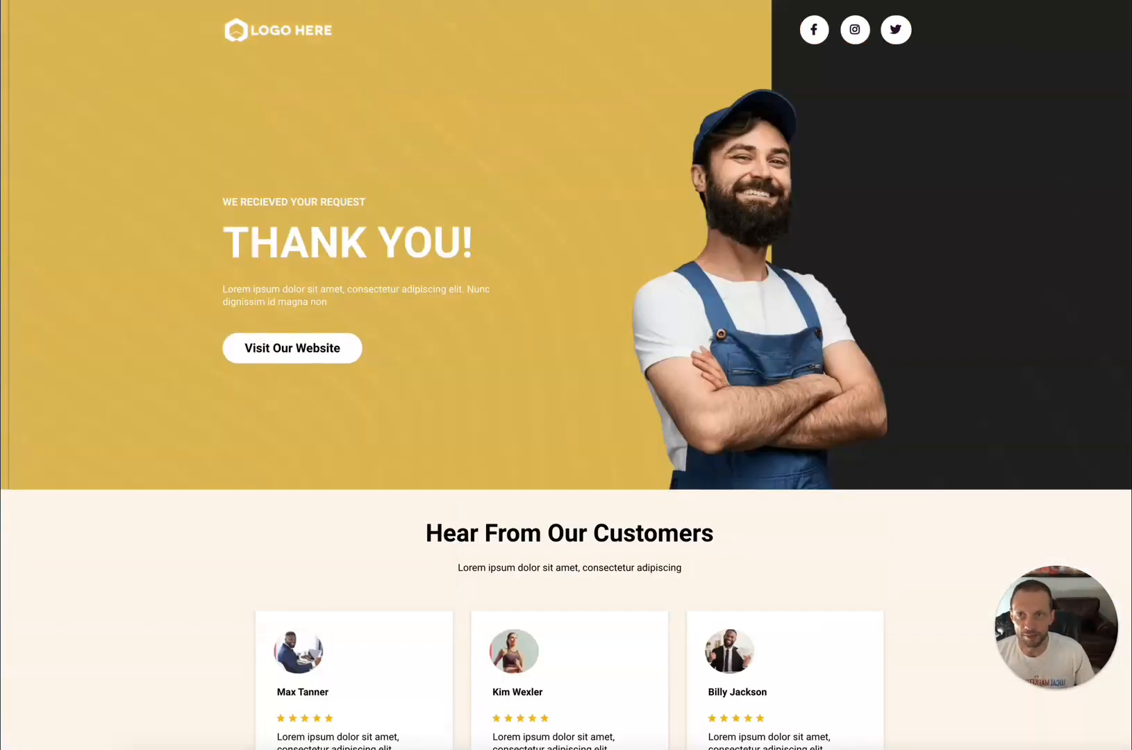
left_click(715, 1)
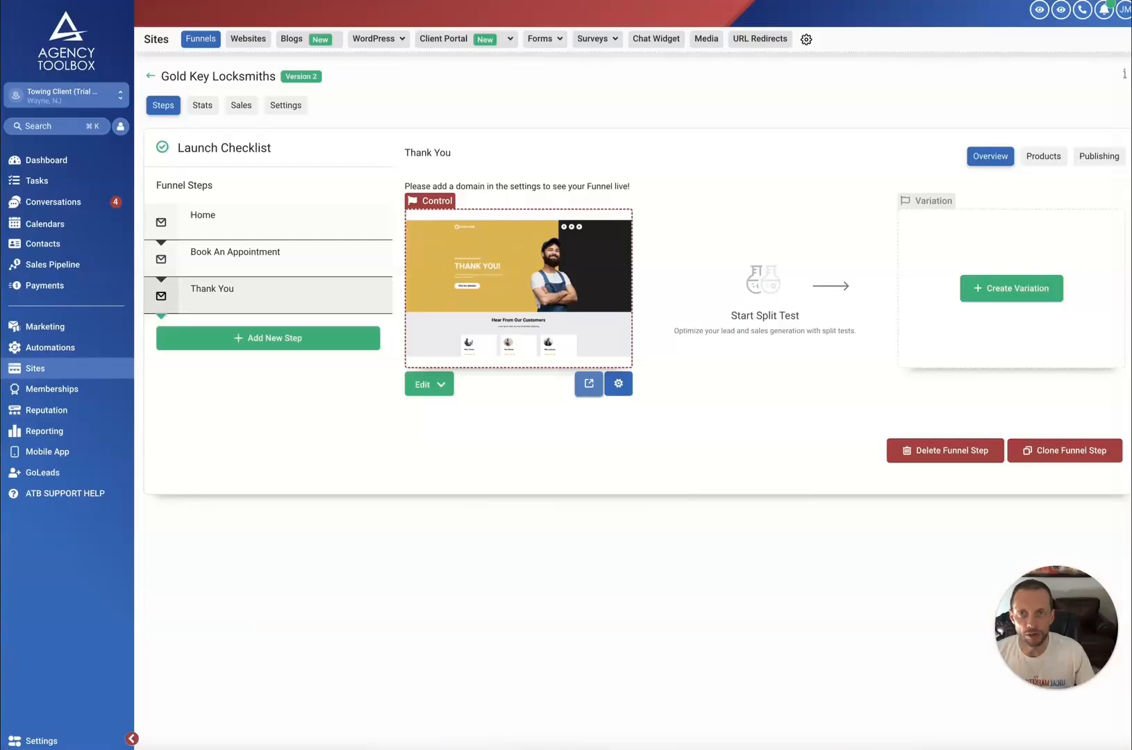
left_click(237, 226)
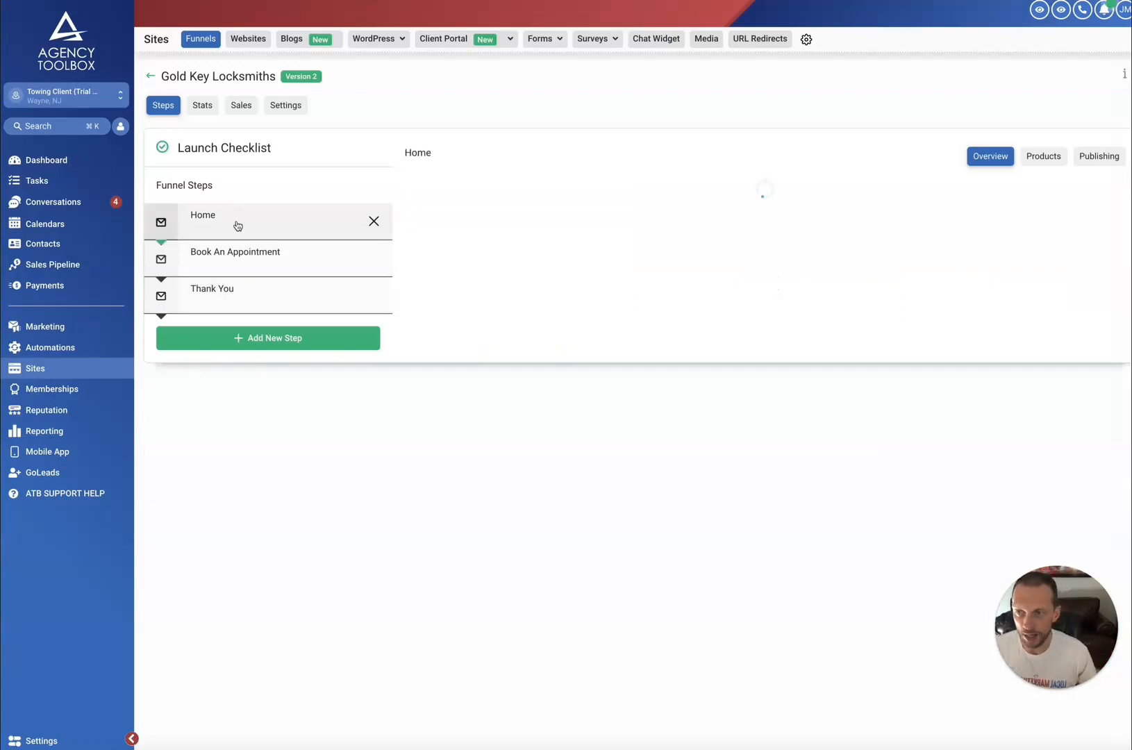
Step: Go back to the funnels list and create a funnel from blank named "Blank Demo Showing This"
left_click(151, 78)
left_click(1014, 81)
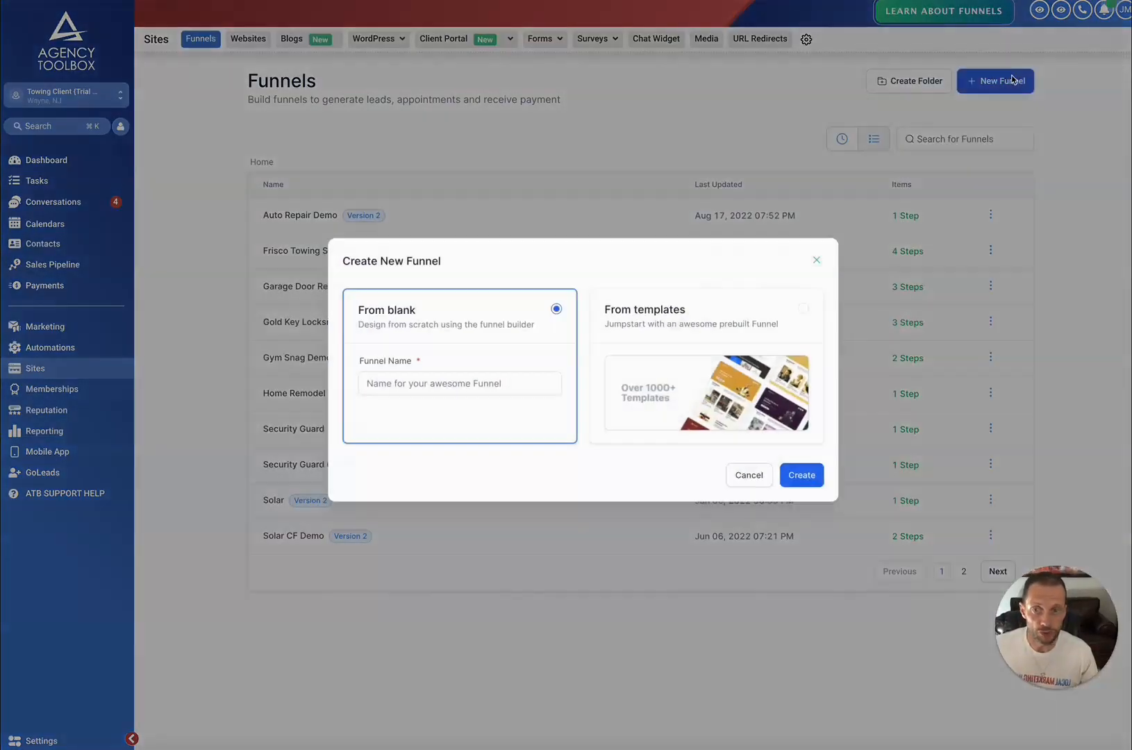
left_click(350, 391)
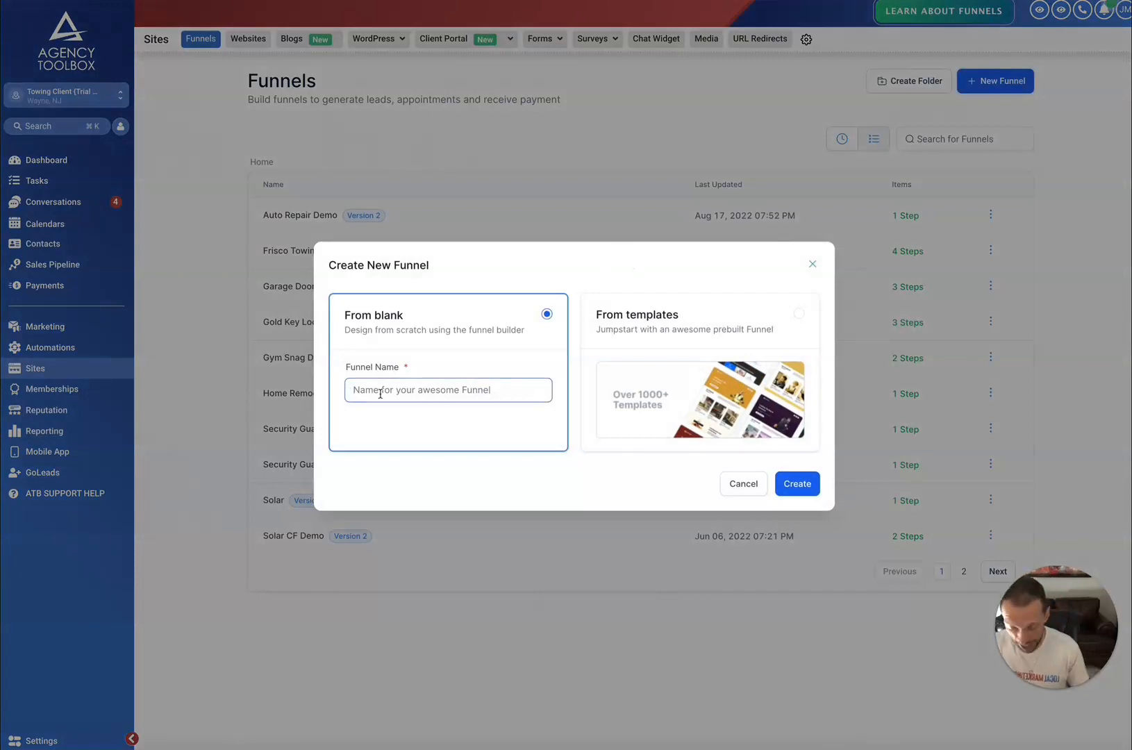
type("Blank Demo Showing This")
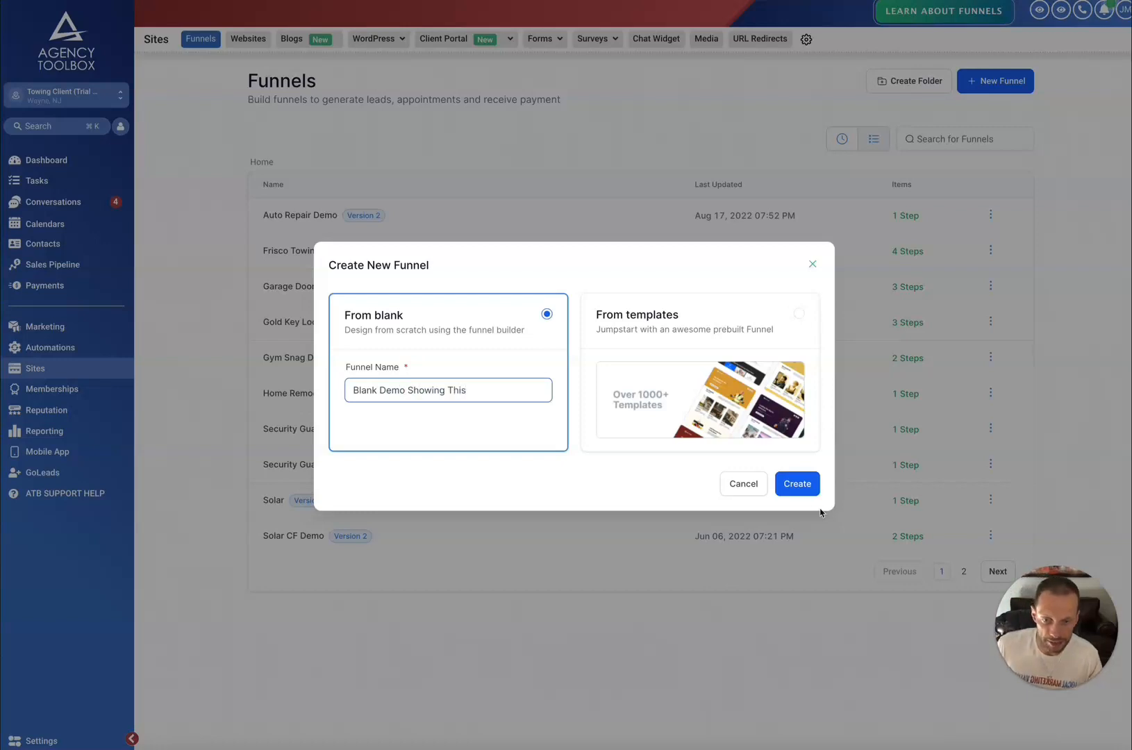
left_click(797, 493)
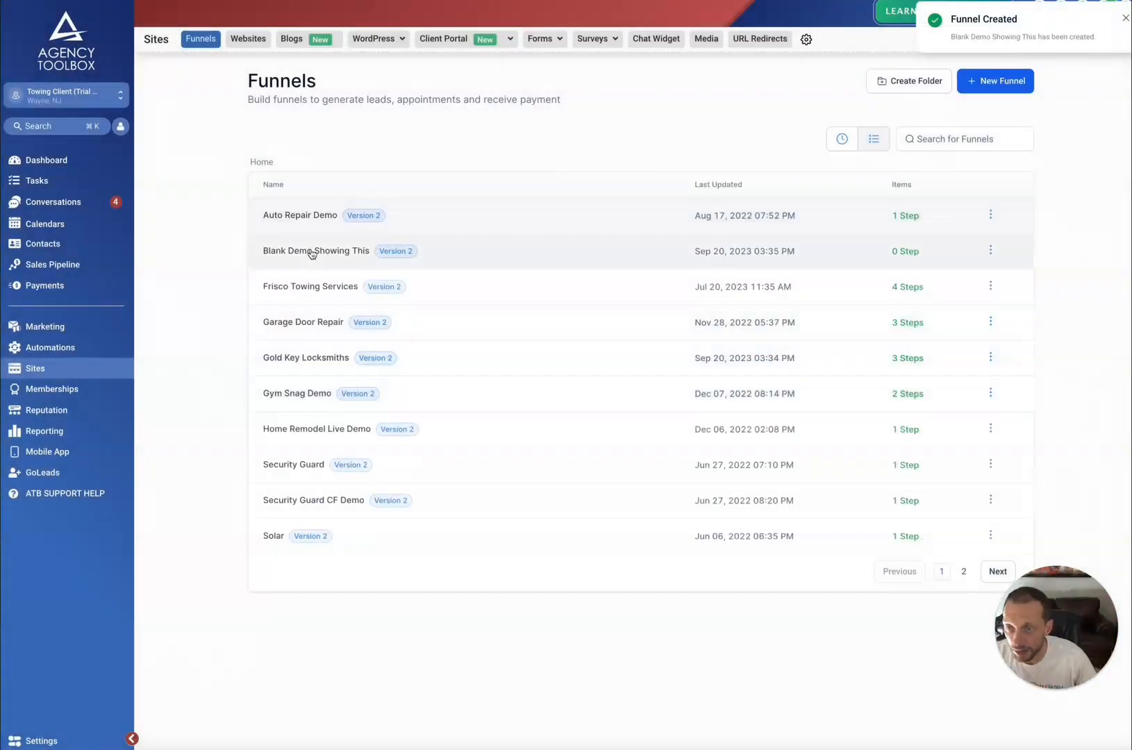
Step: Open the Blank Demo Showing This funnel and add a step named "Landing Page" with the path "lander"
left_click(340, 253)
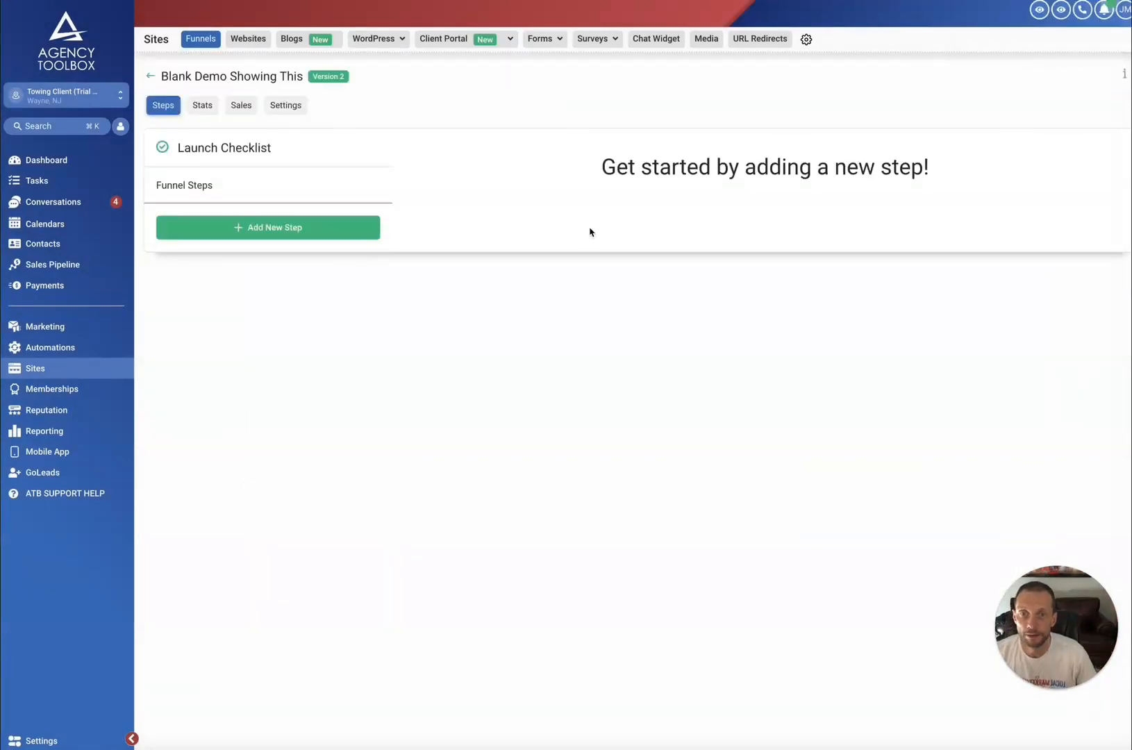
left_click(277, 230)
left_click(483, 99)
type("Landing Page")
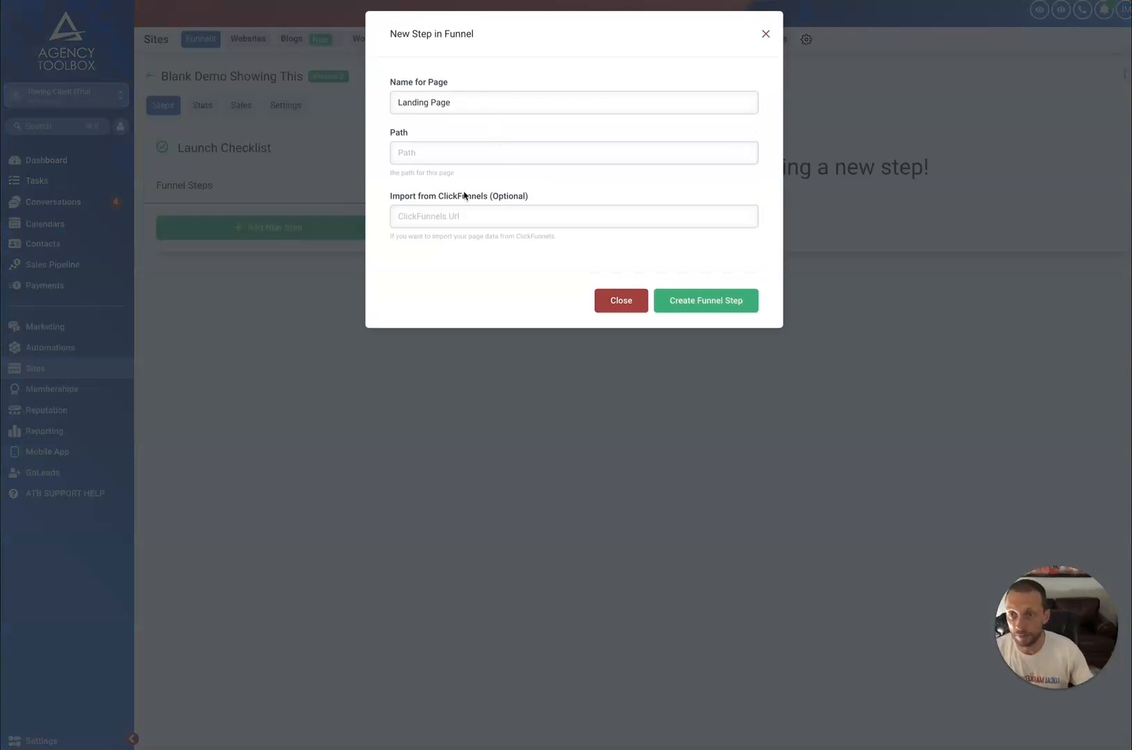
left_click(449, 156)
type("lander")
left_click(709, 311)
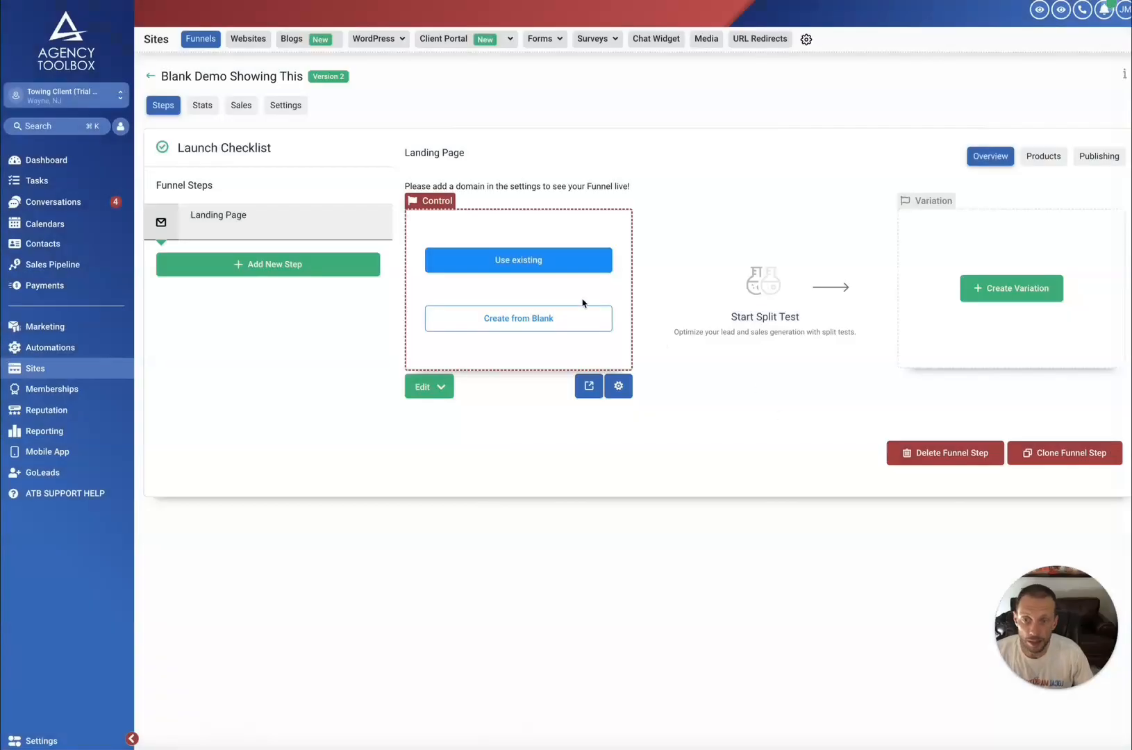
Step: Create the landing page from blank and add a full-width section containing a two-column row
left_click(519, 320)
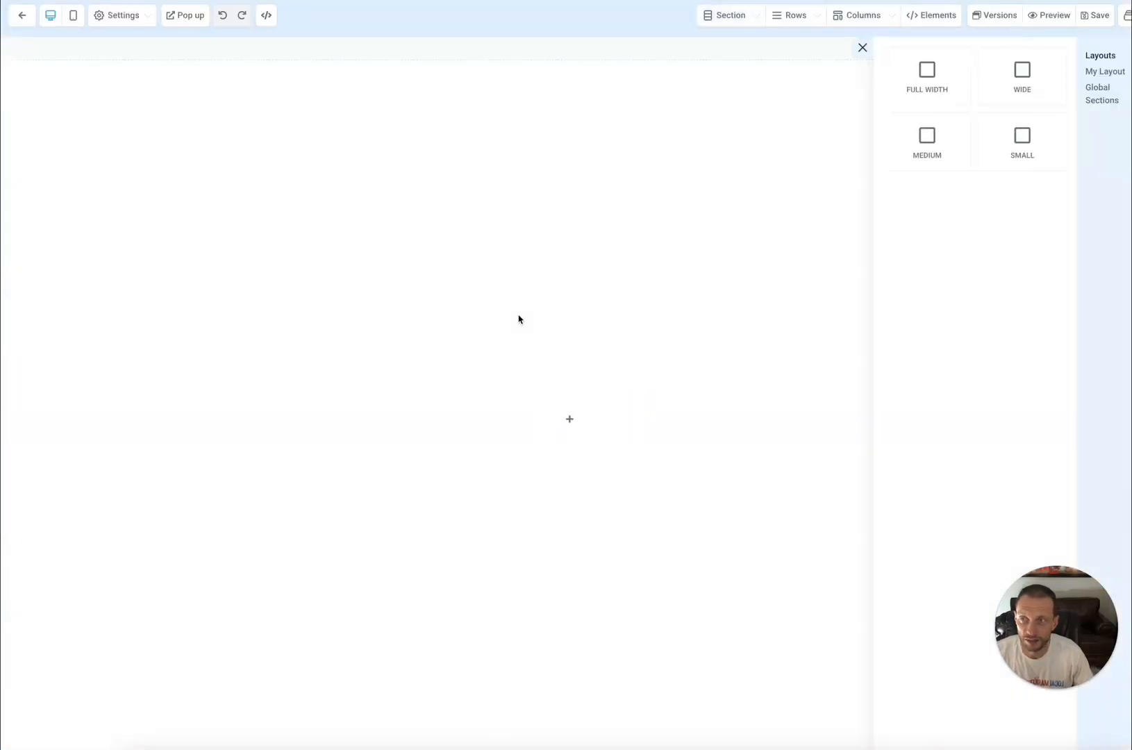
left_click(945, 66)
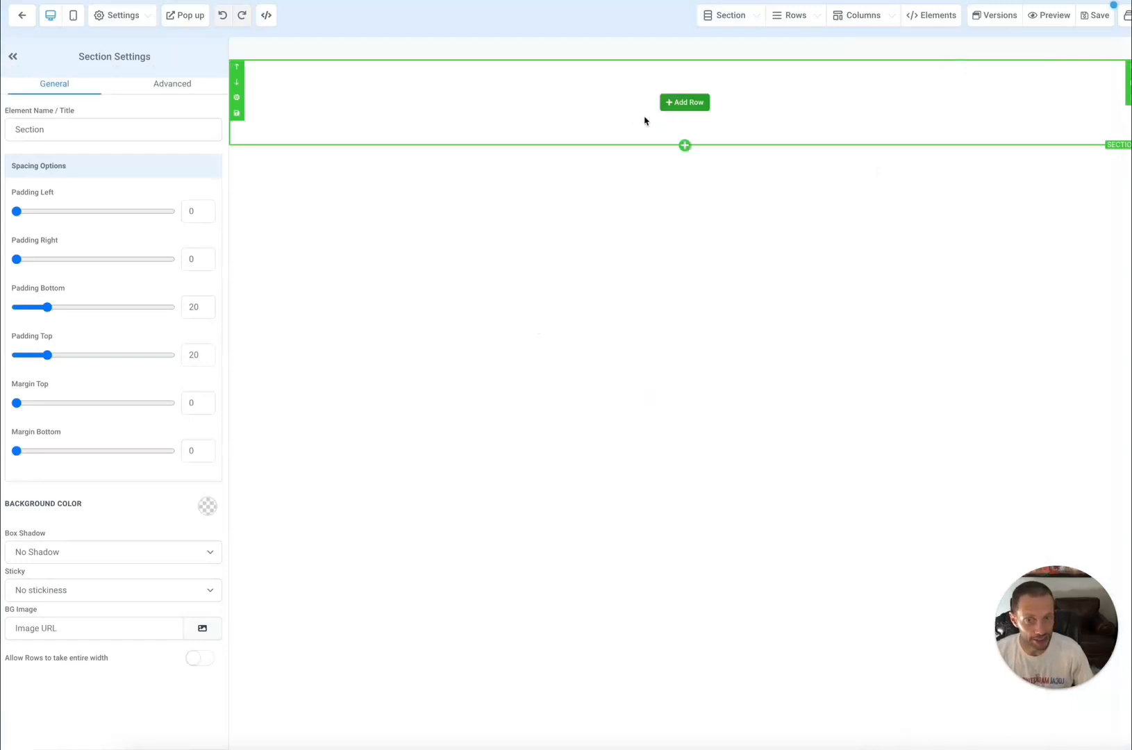
left_click(693, 104)
left_click(1103, 114)
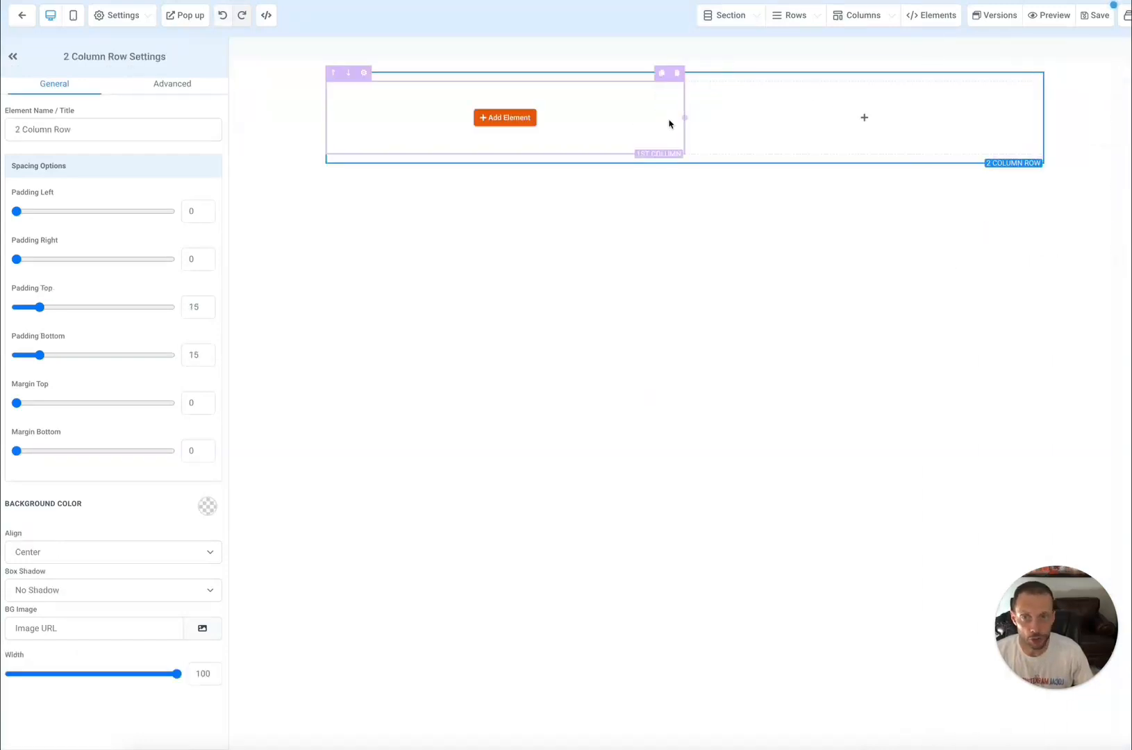
Step: Add a headline element to the row's first column and change its text to "Chicago Locksmiths"
left_click(513, 121)
left_click(925, 131)
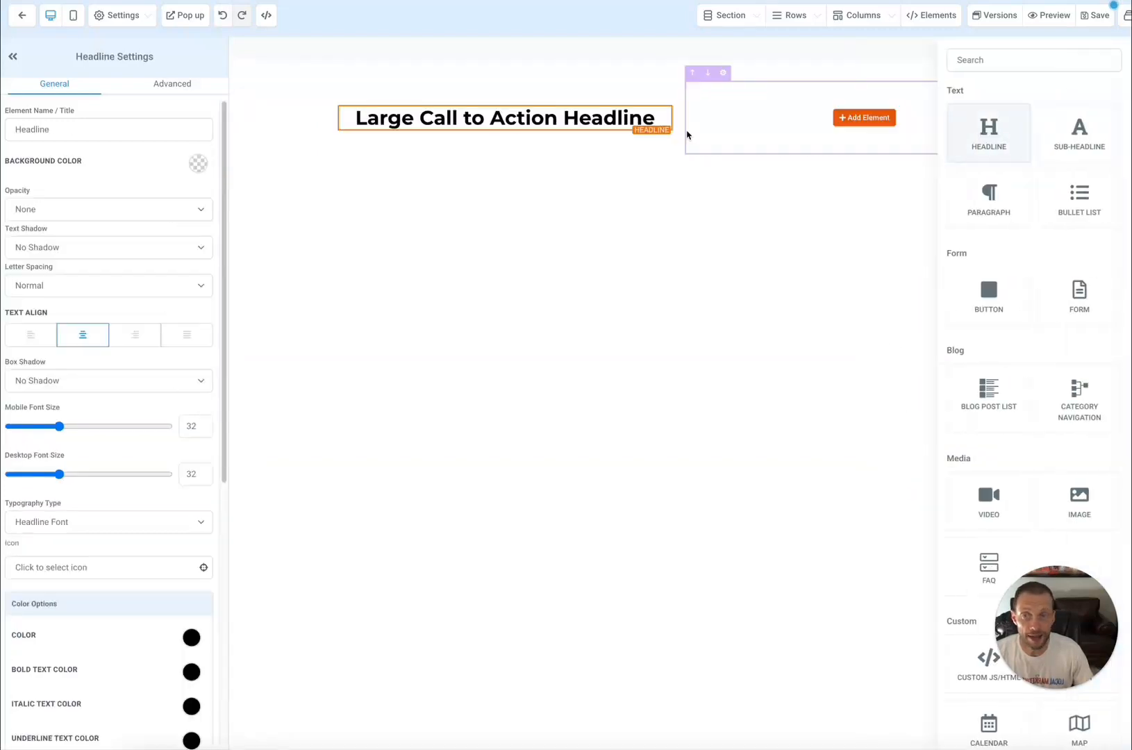
triple_click(492, 118)
type("CHic")
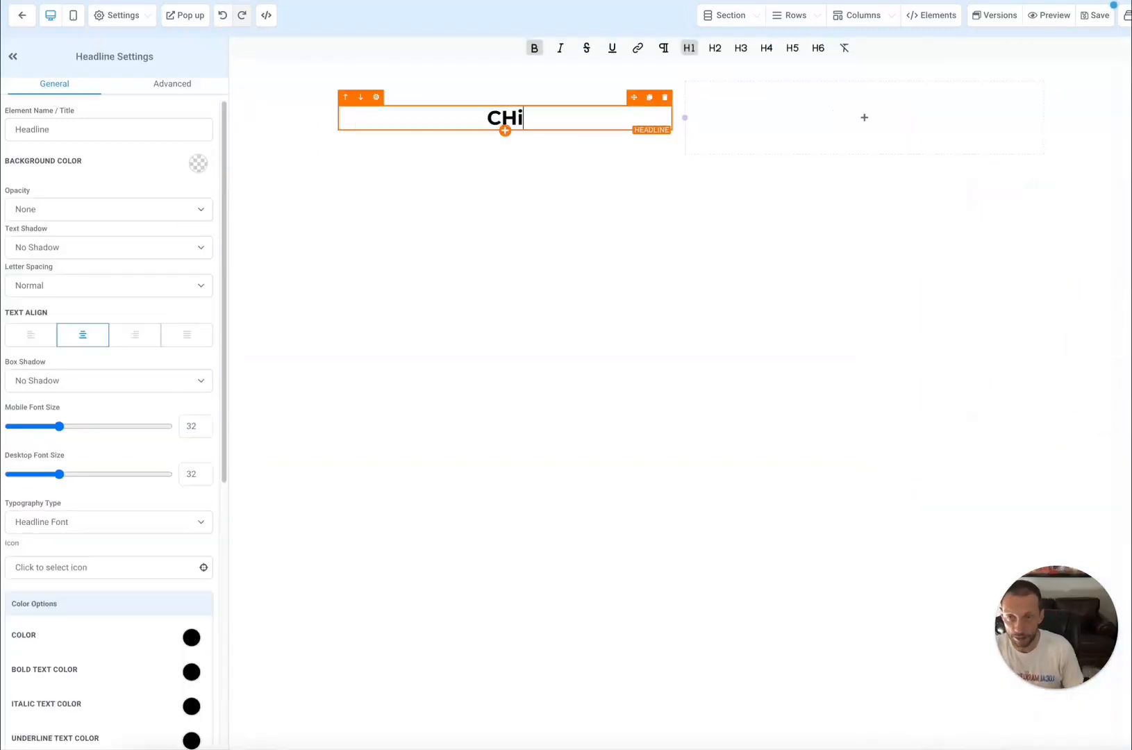
key("BackSpace")
key("BackSpace")
key("BackSpace")
type("hicago Locl")
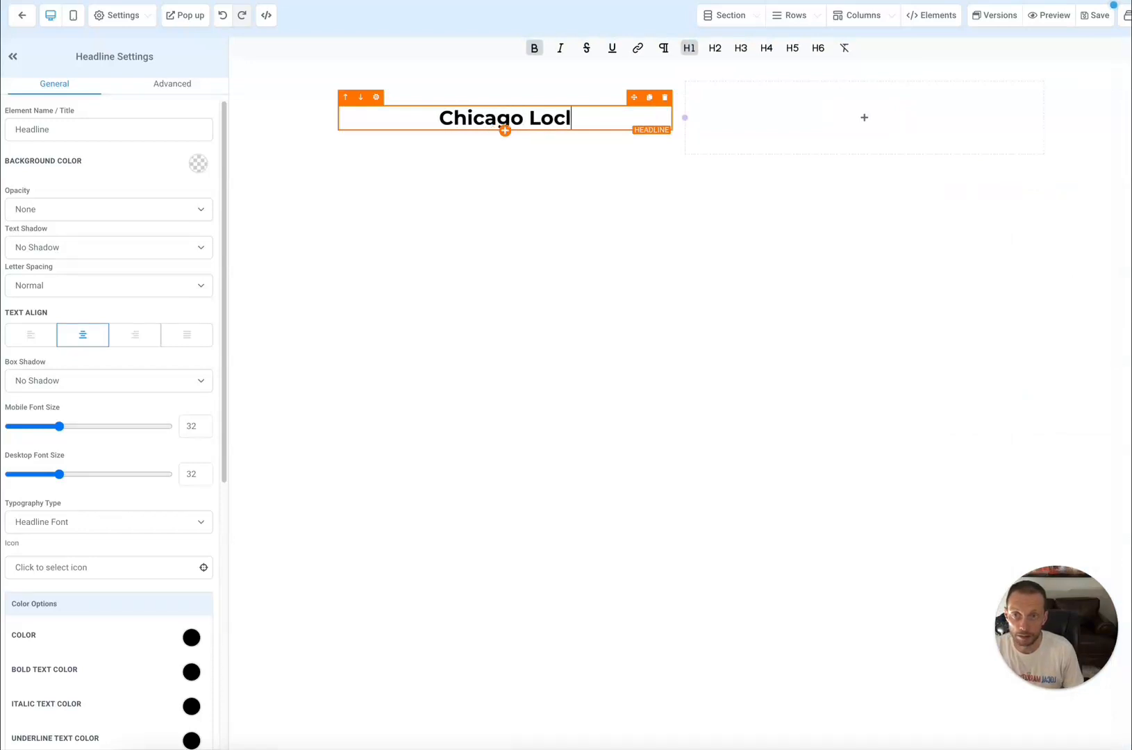
key("BackSpace")
type("ksmiths")
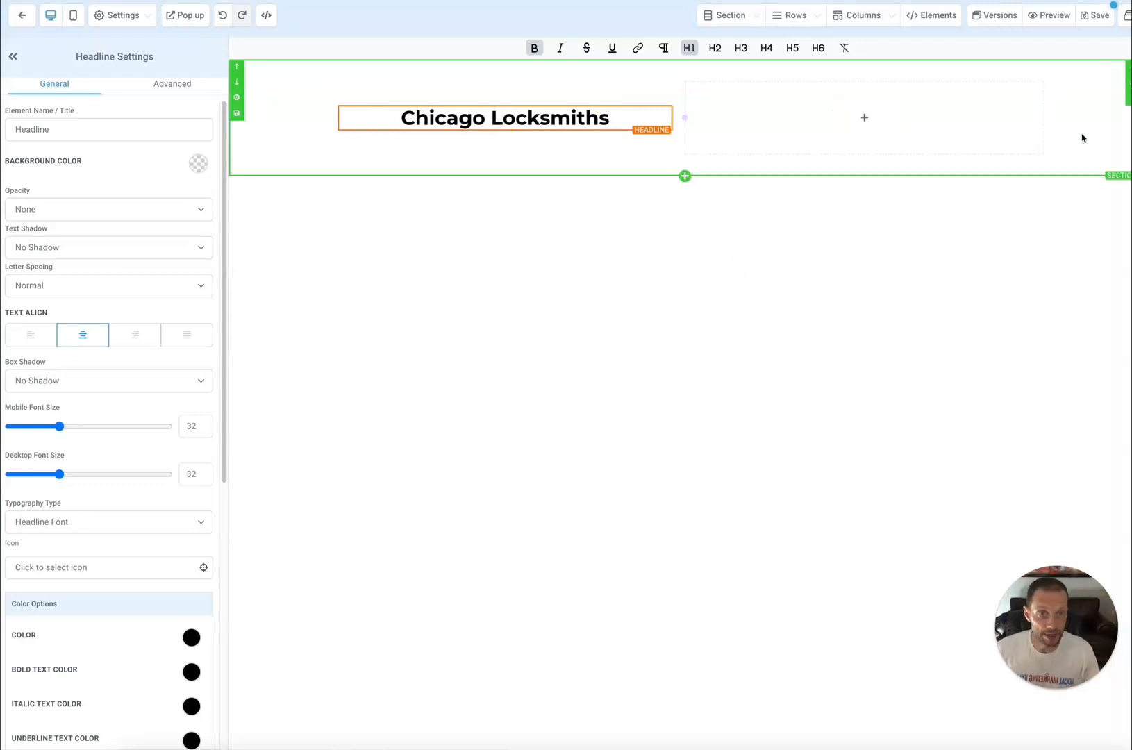
Step: Set the background color of the section holding the headline to light yellow
left_click(237, 97)
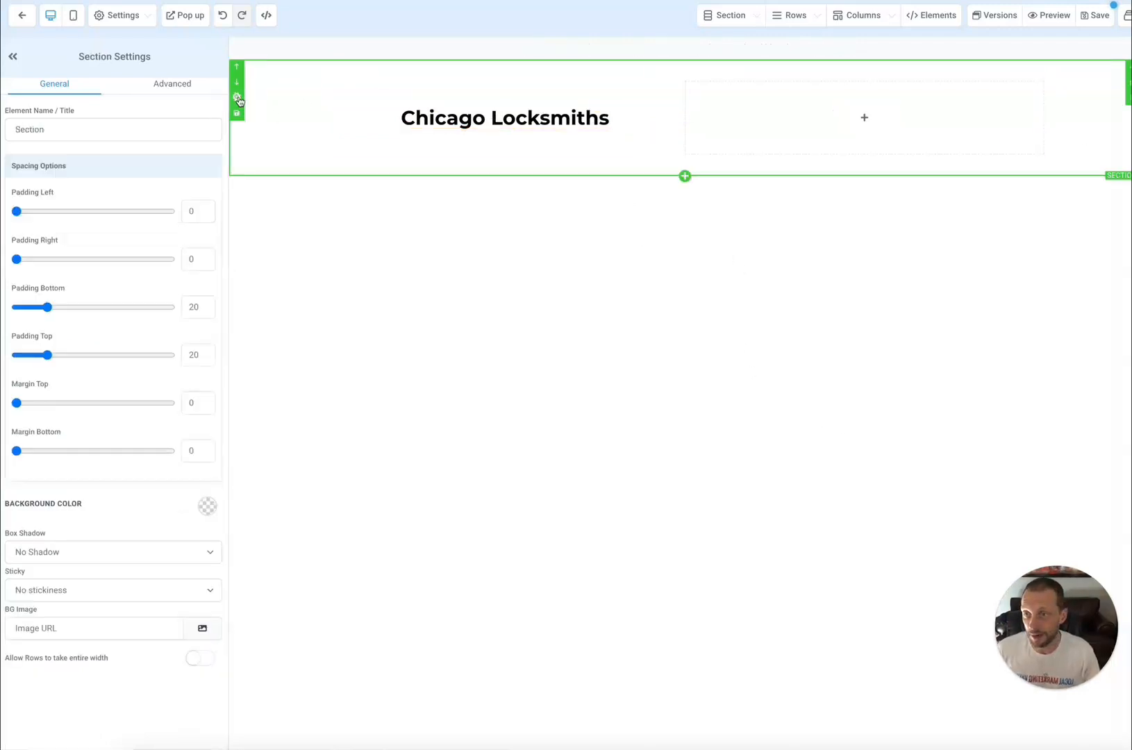
left_click(207, 505)
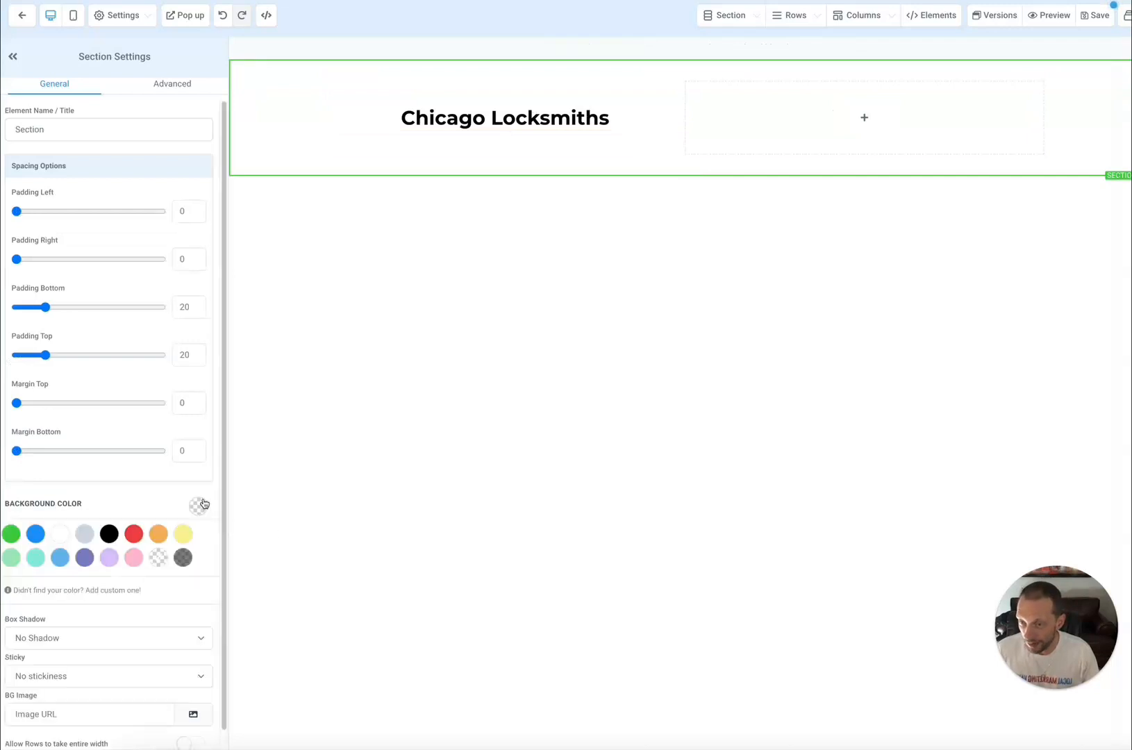
left_click(183, 533)
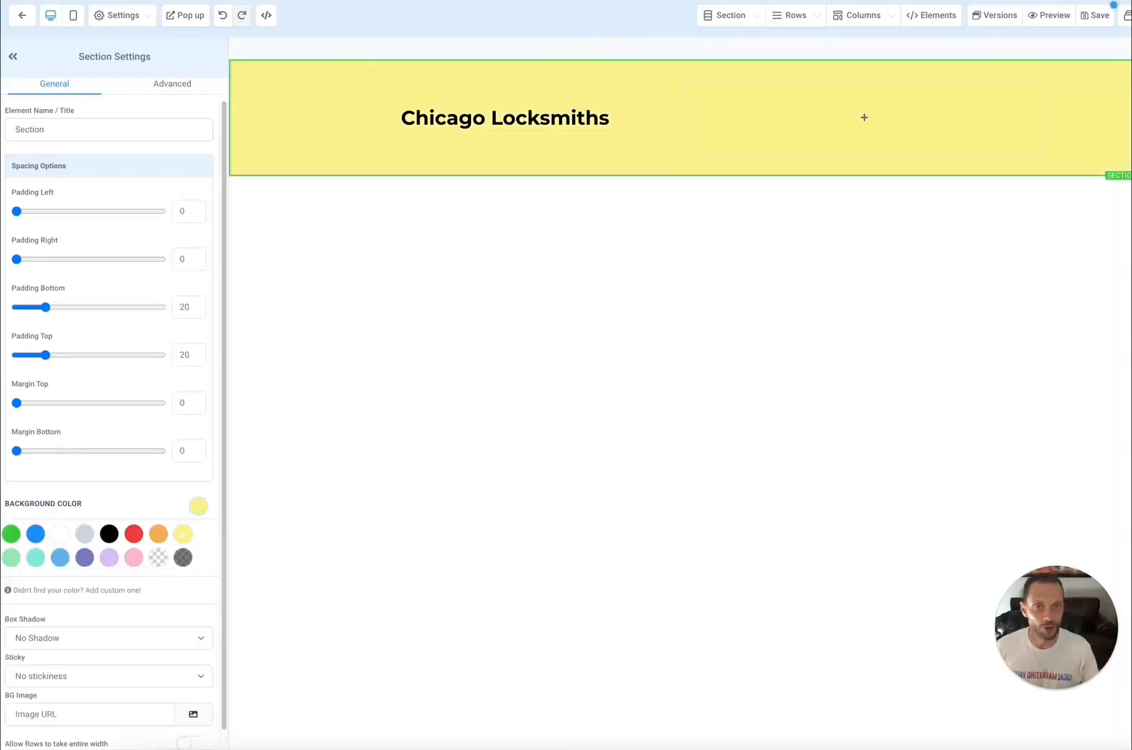
Step: Save the landing page keeping the default SEO meta data, and return to the funnel overview
left_click(1083, 17)
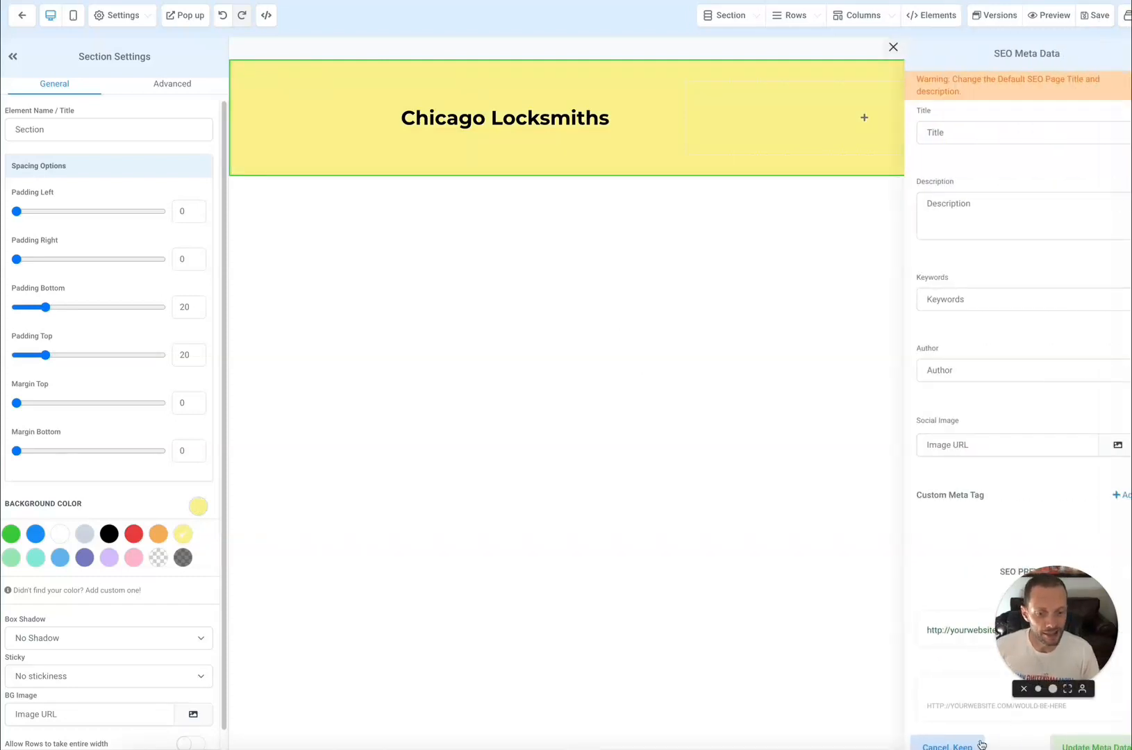
left_click(969, 745)
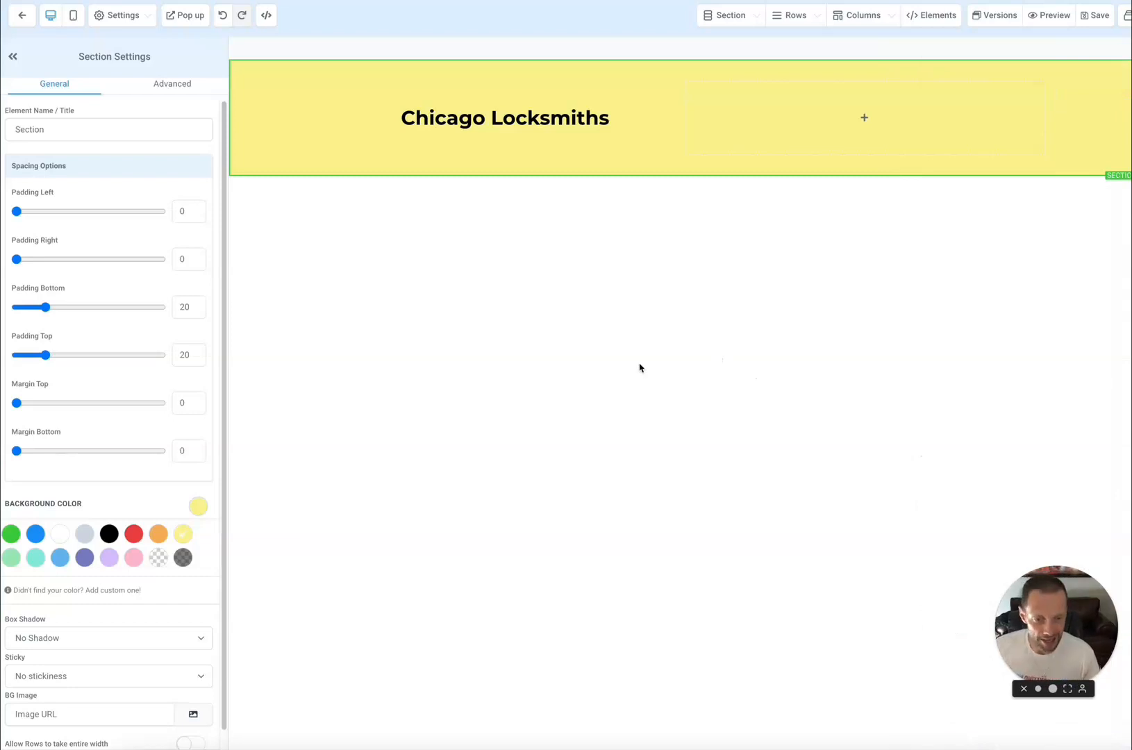
left_click(22, 14)
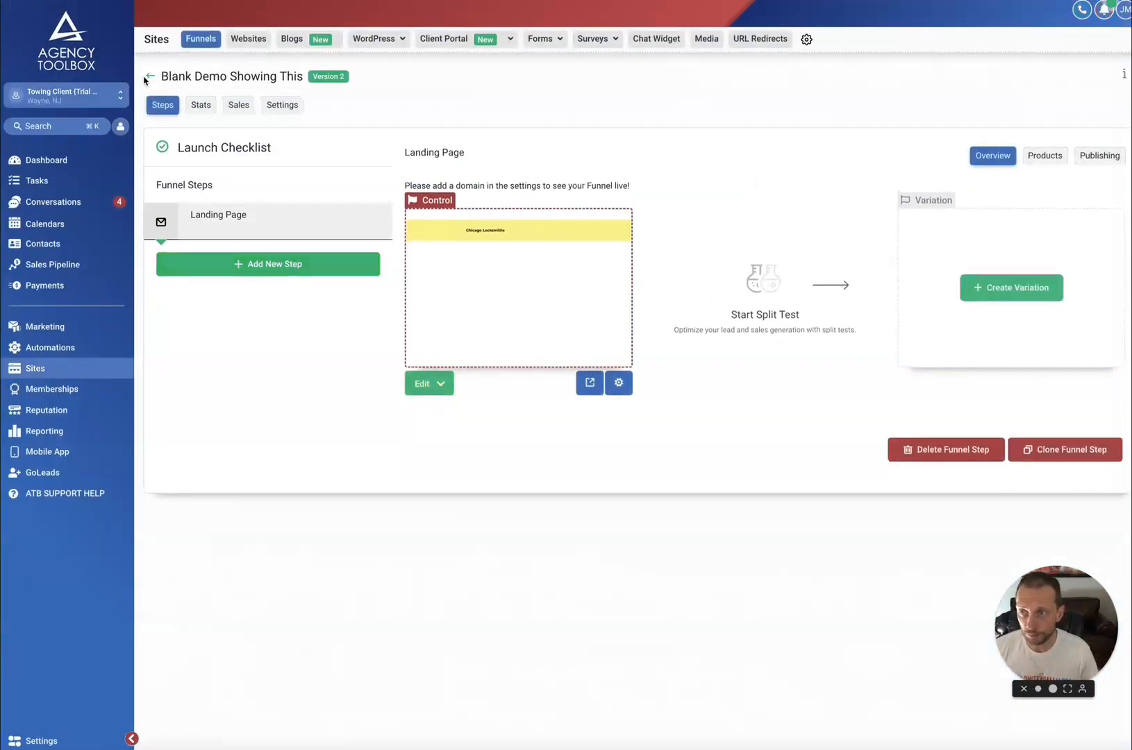
Step: Return to the funnels list and create another funnel from blank named "Blank Demo 2"
left_click(152, 78)
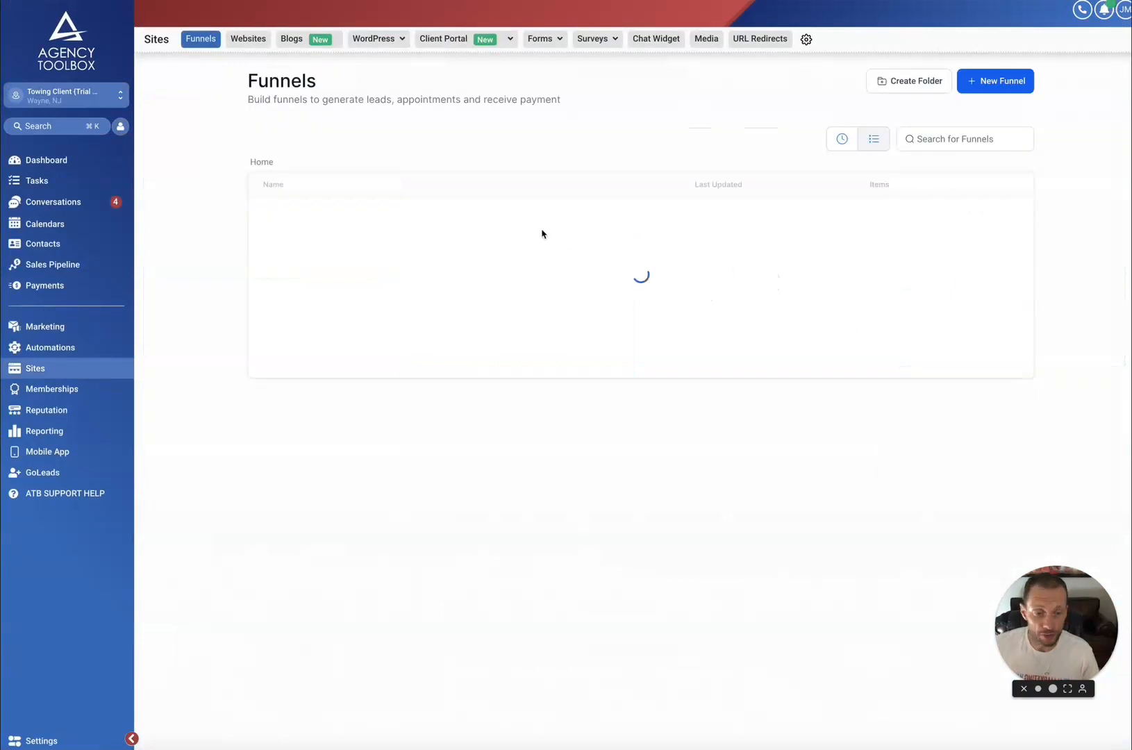
left_click(1009, 80)
left_click(417, 389)
type("Blan")
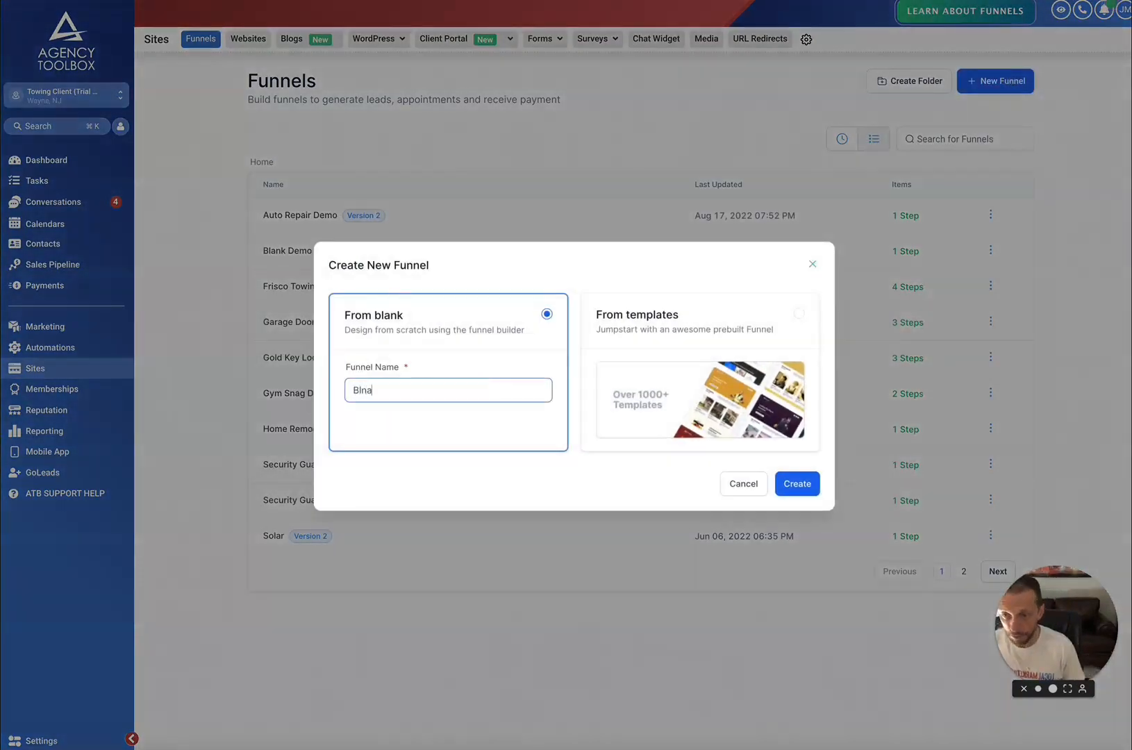
type("k Demo 2")
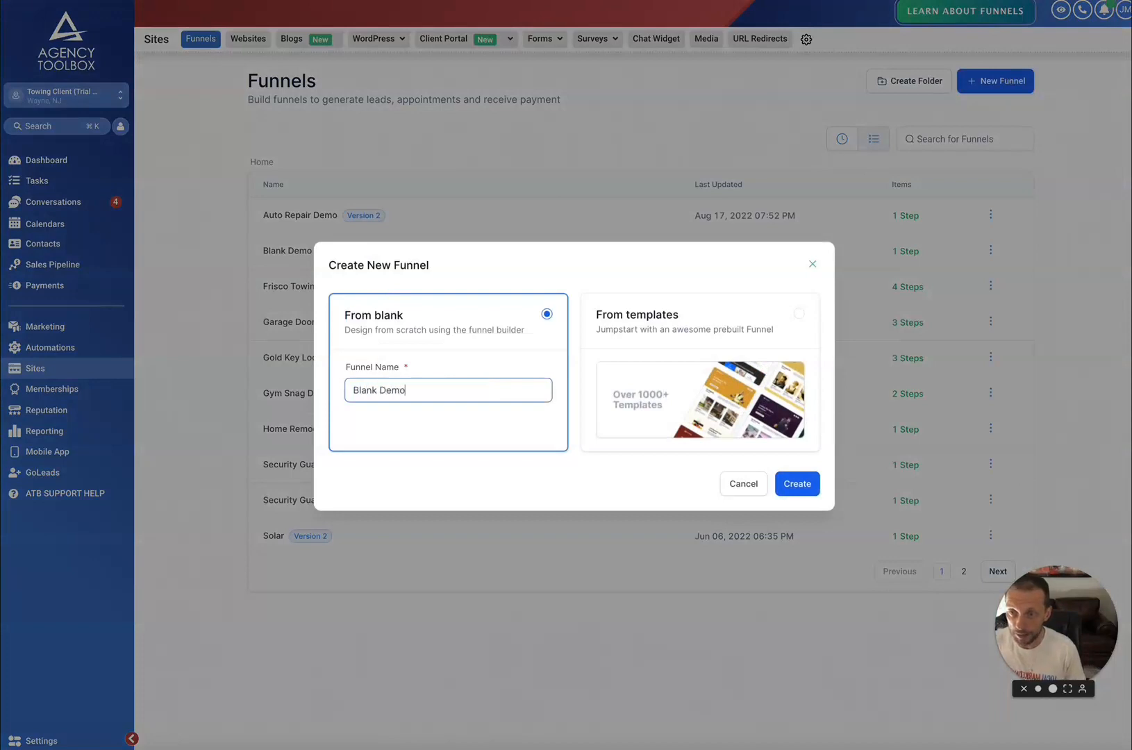
key("BackSpace")
key("BackSpace")
type("2")
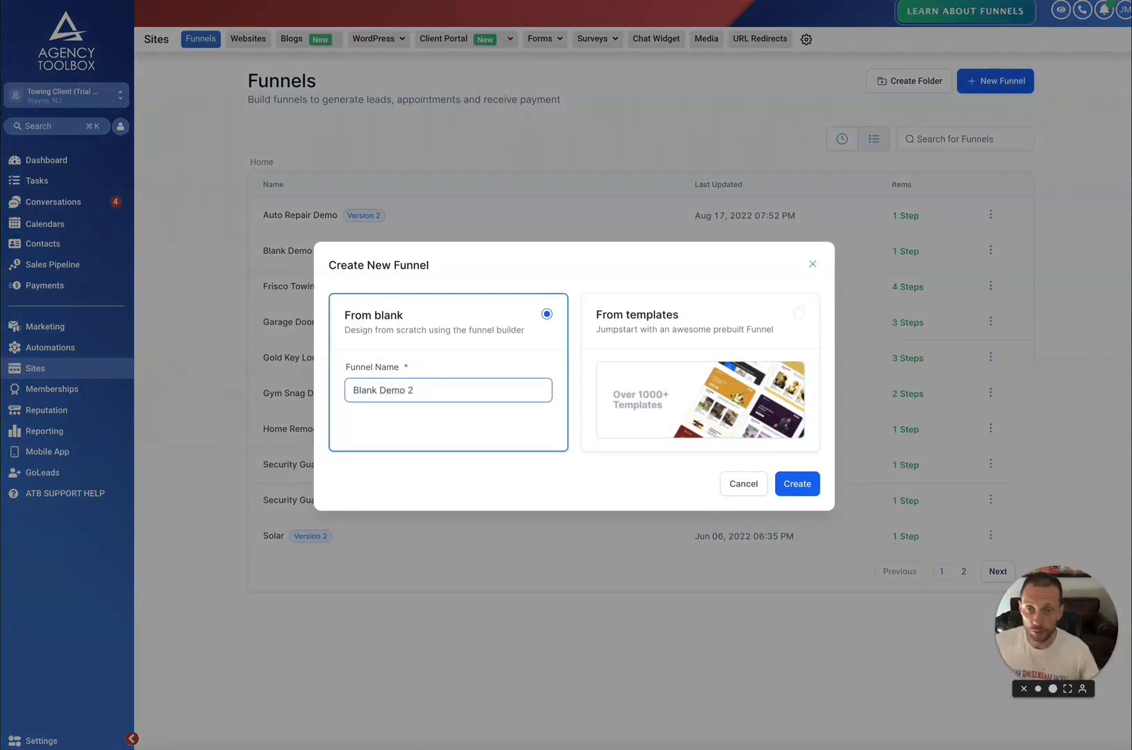
left_click(798, 483)
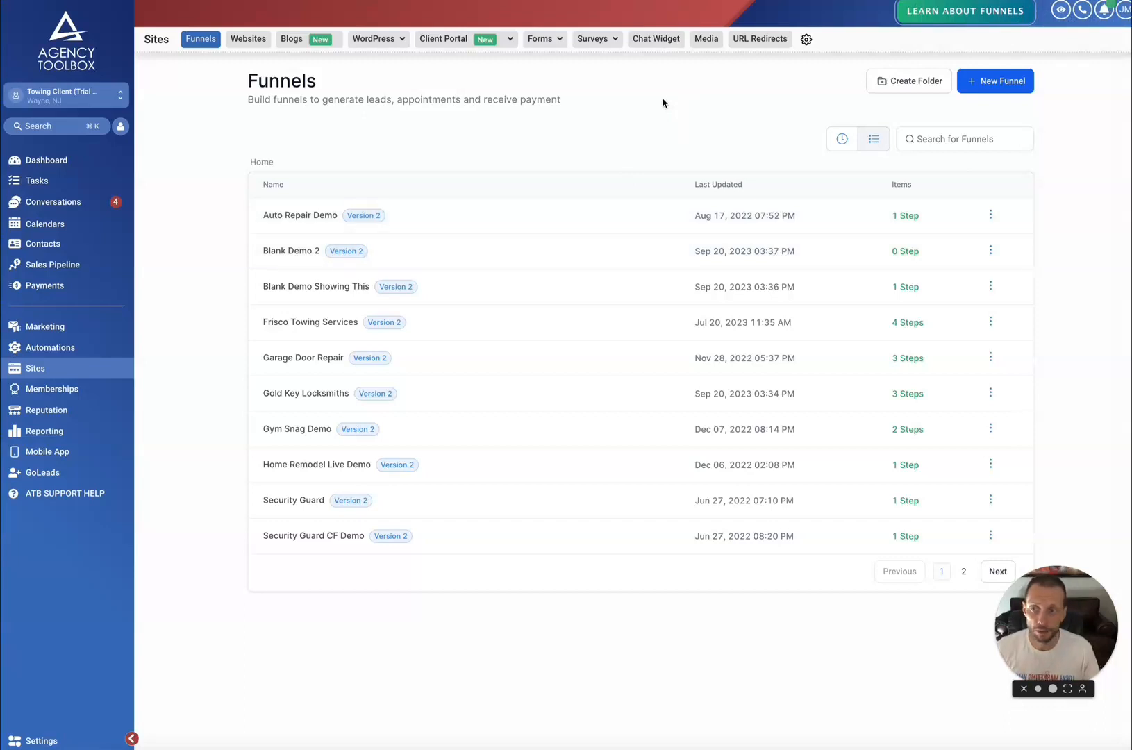
Step: Open the "Blank Demo 2" funnel and start a new step named "Landing Page" with the path "landercf"
left_click(278, 255)
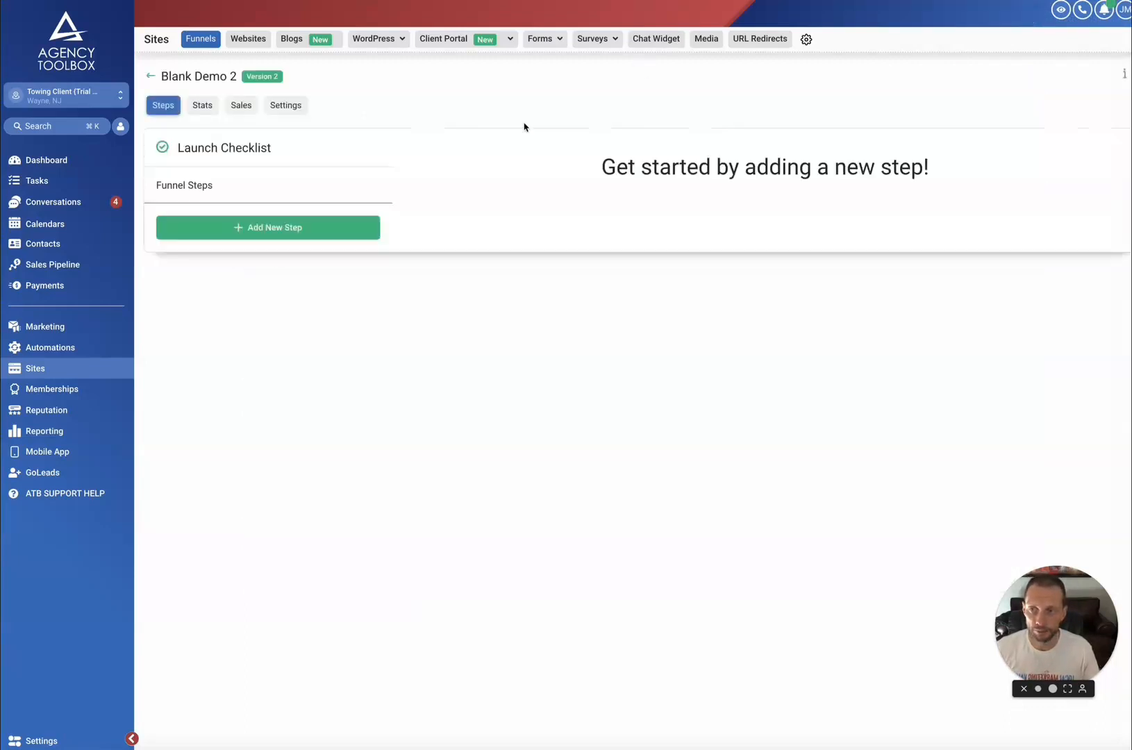
left_click(313, 236)
left_click(467, 102)
type("Landing Page")
left_click(422, 148)
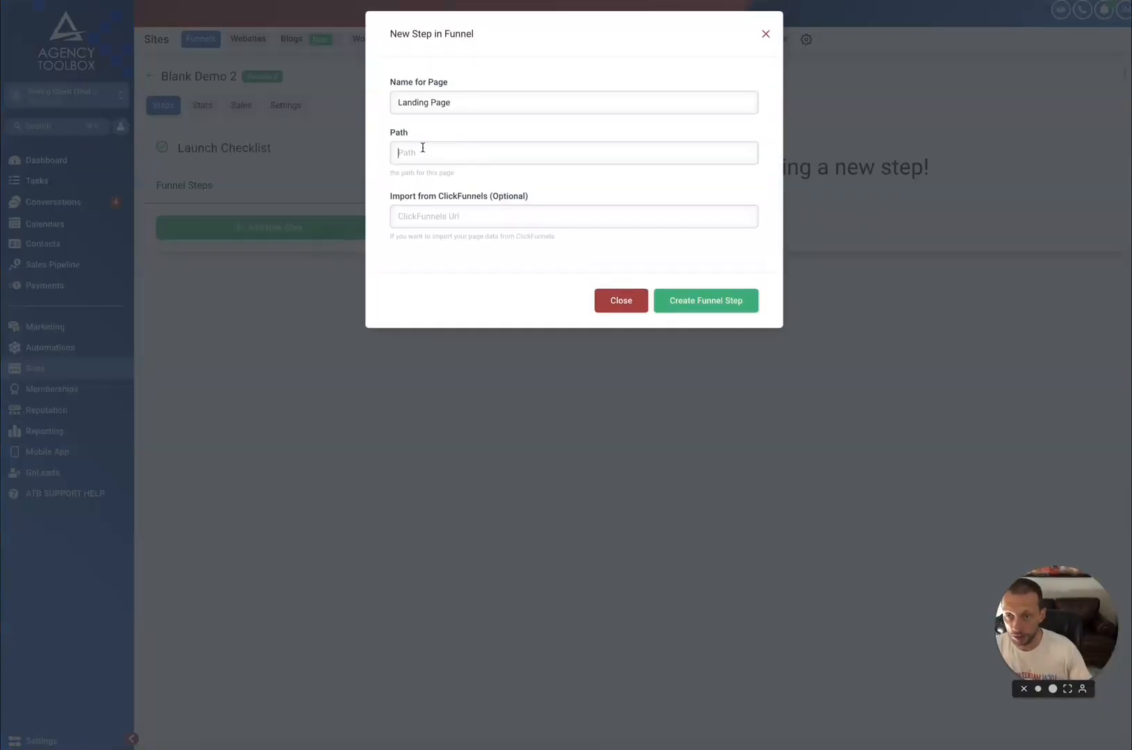
type("landercf")
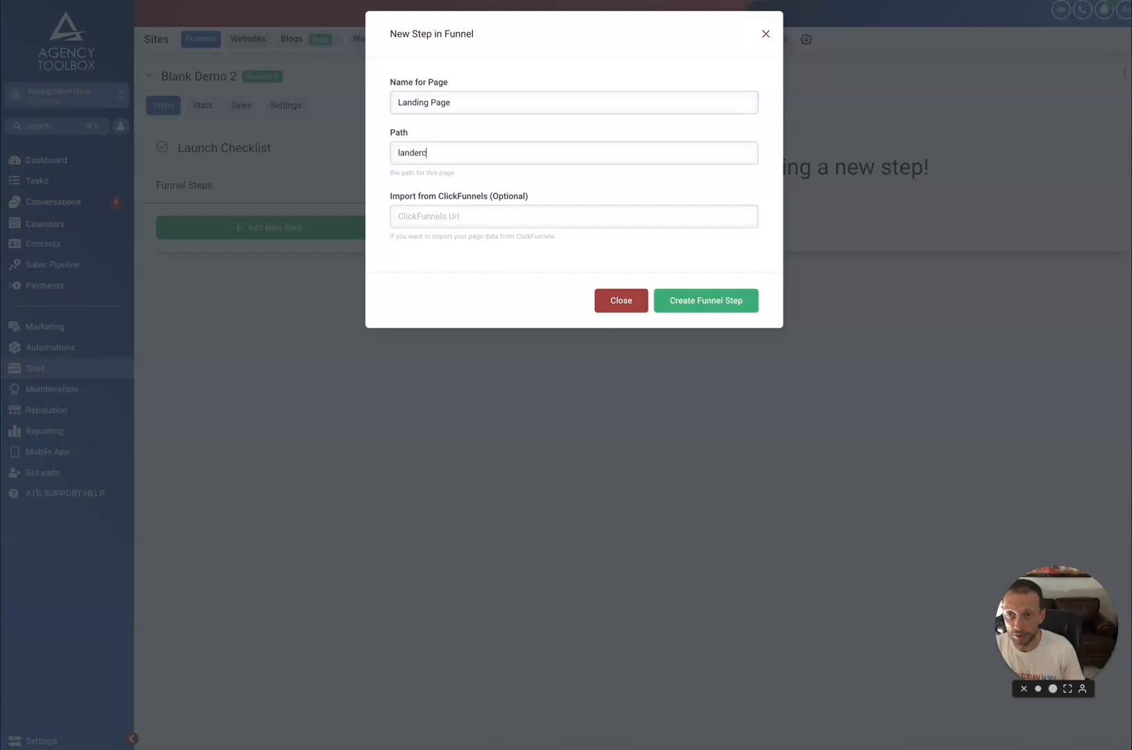
triple_click(439, 197)
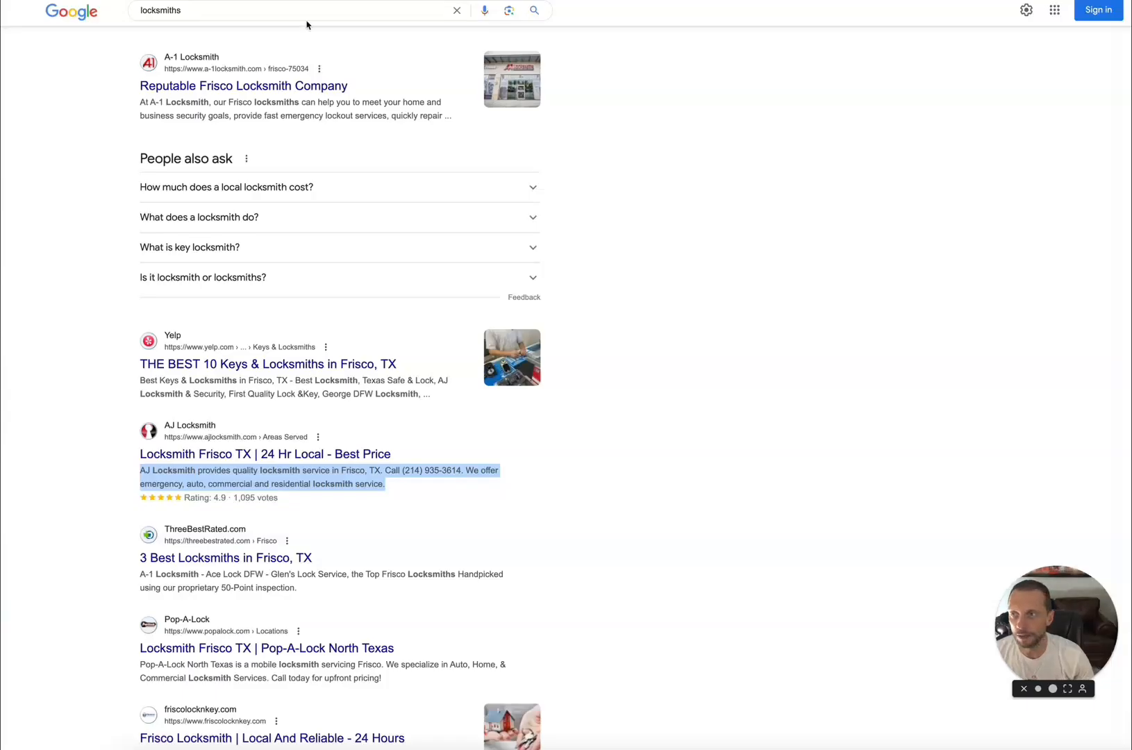
Step: Switch to the Google results page and search for "site:clickfunnels.com locksmith"
left_click(192, 10)
double_click(192, 10)
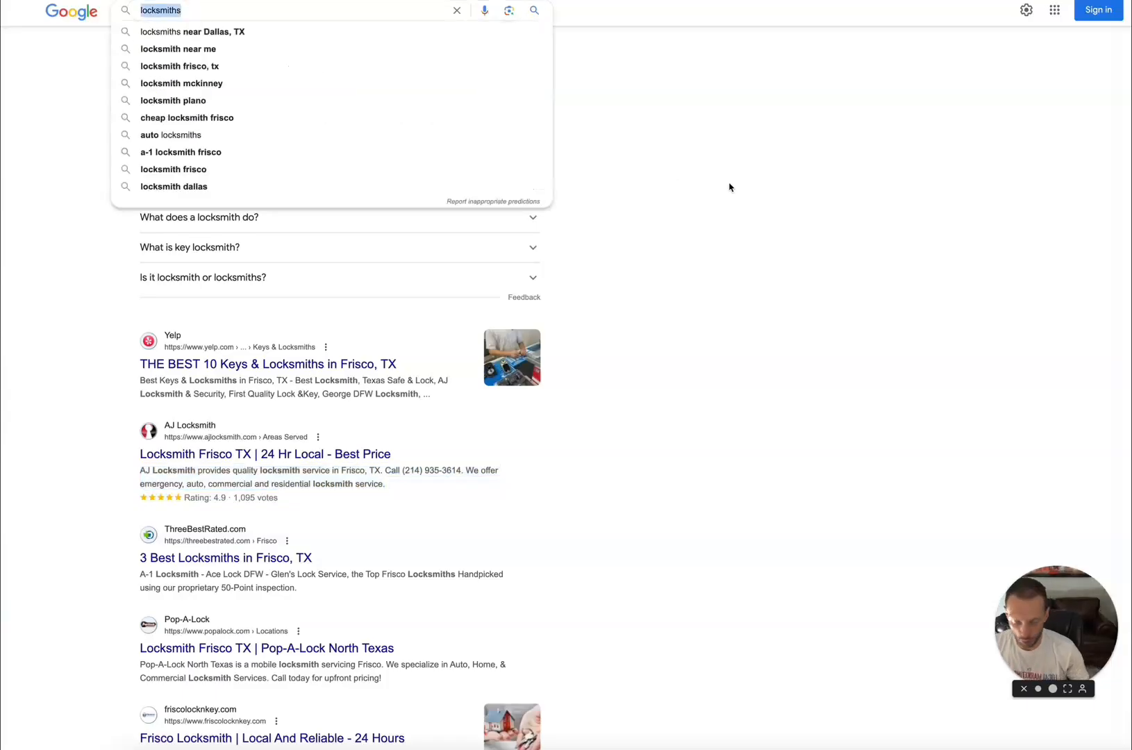
type("site")
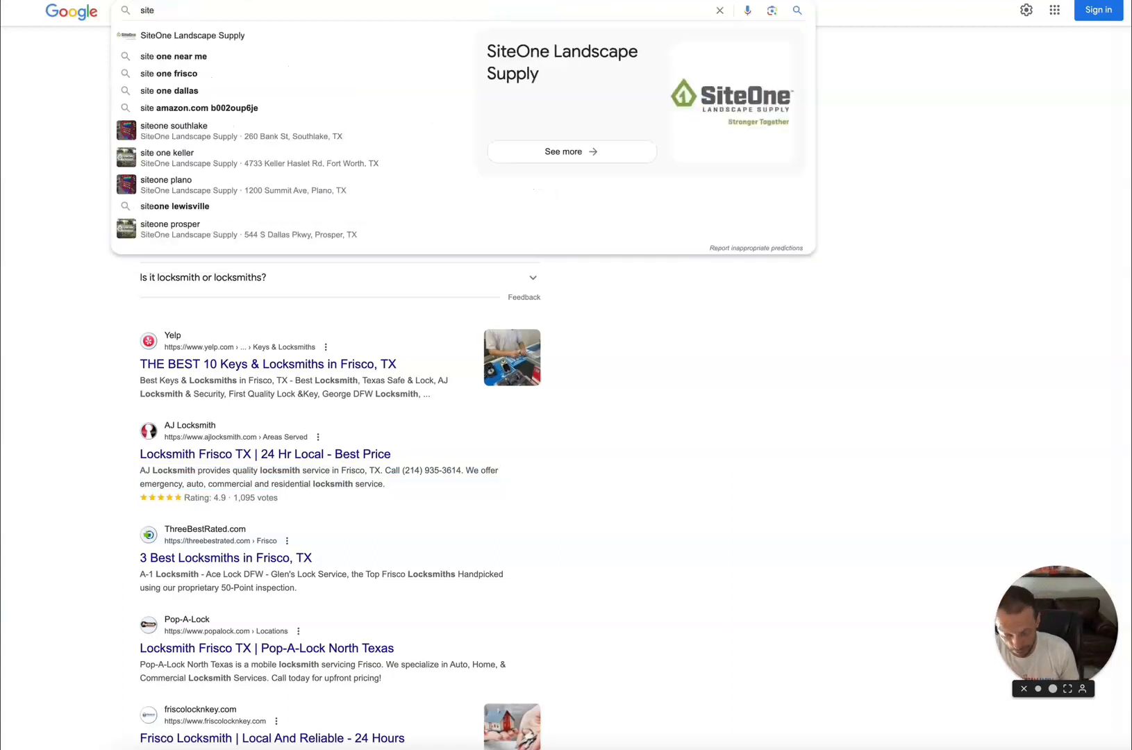
type(":")
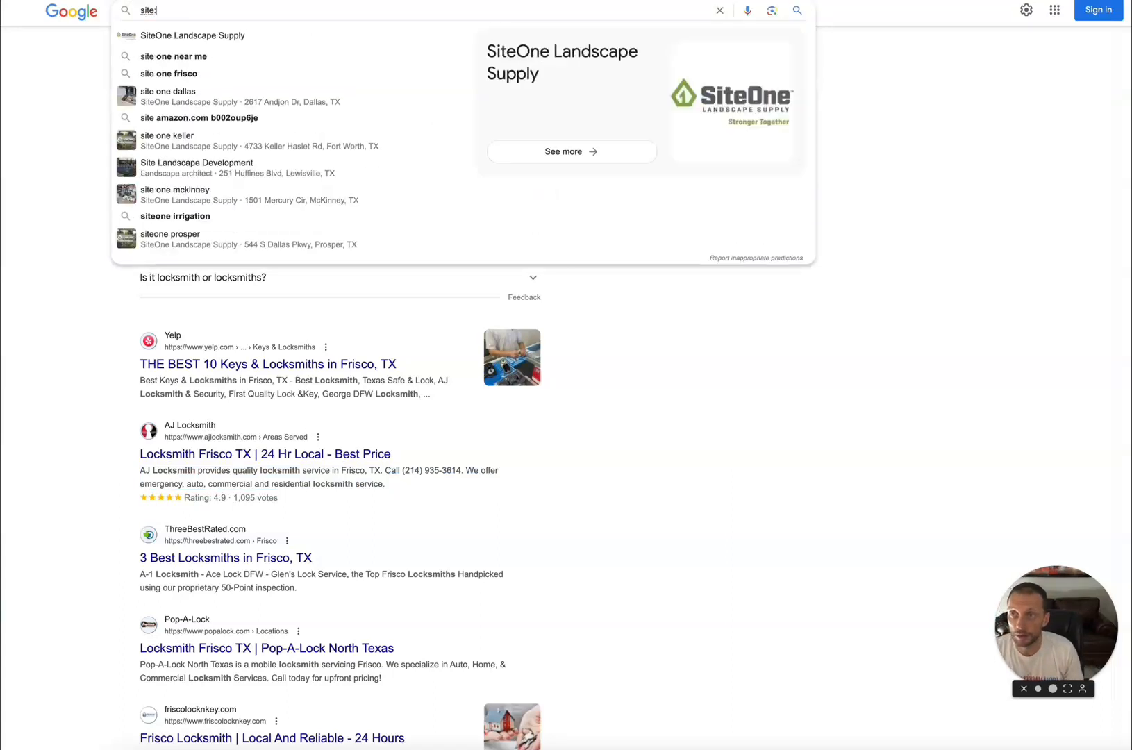
type("clickfunnels.com")
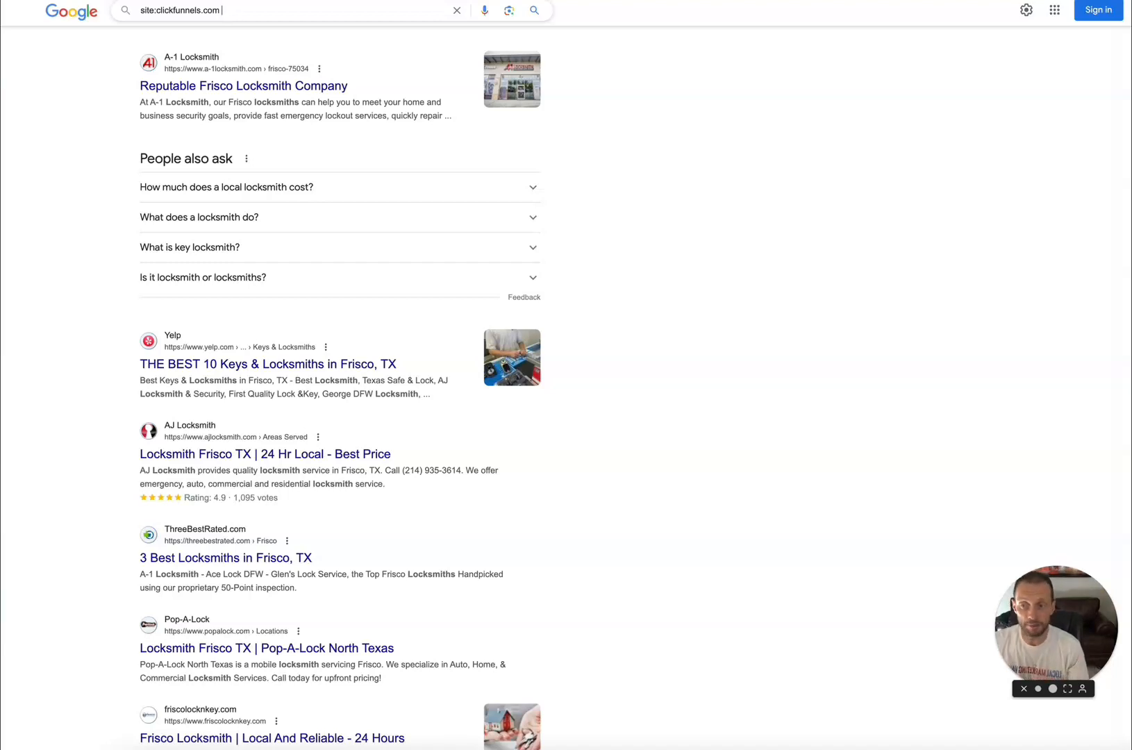
type("lock")
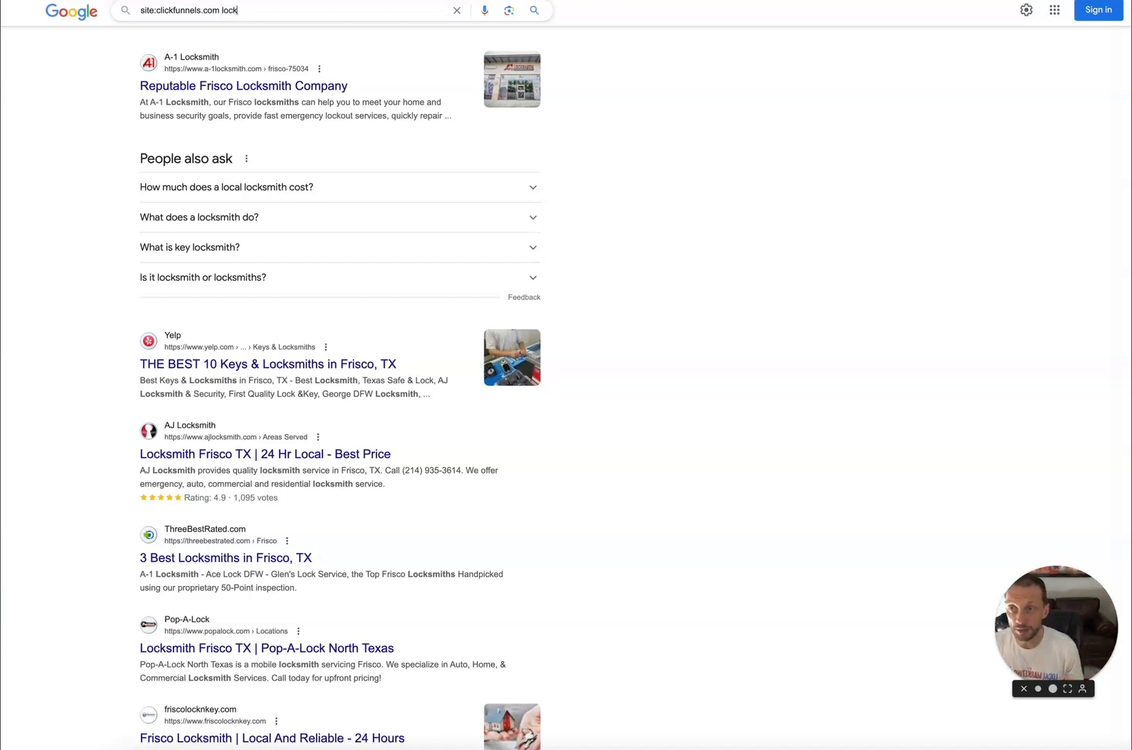
type("smith")
key("Return")
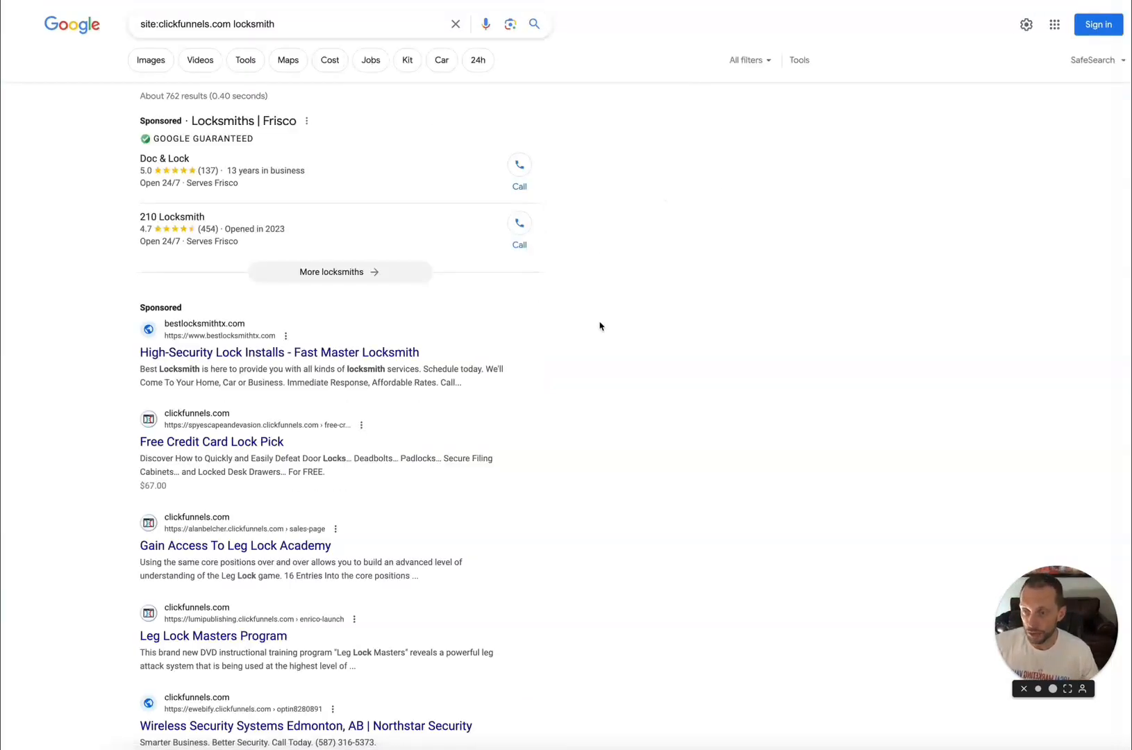
Step: Examine the search results for a locksmith funnel page hosted on ClickFunnels
scroll(591, 330, "down", 1)
scroll(578, 393, "down", 1)
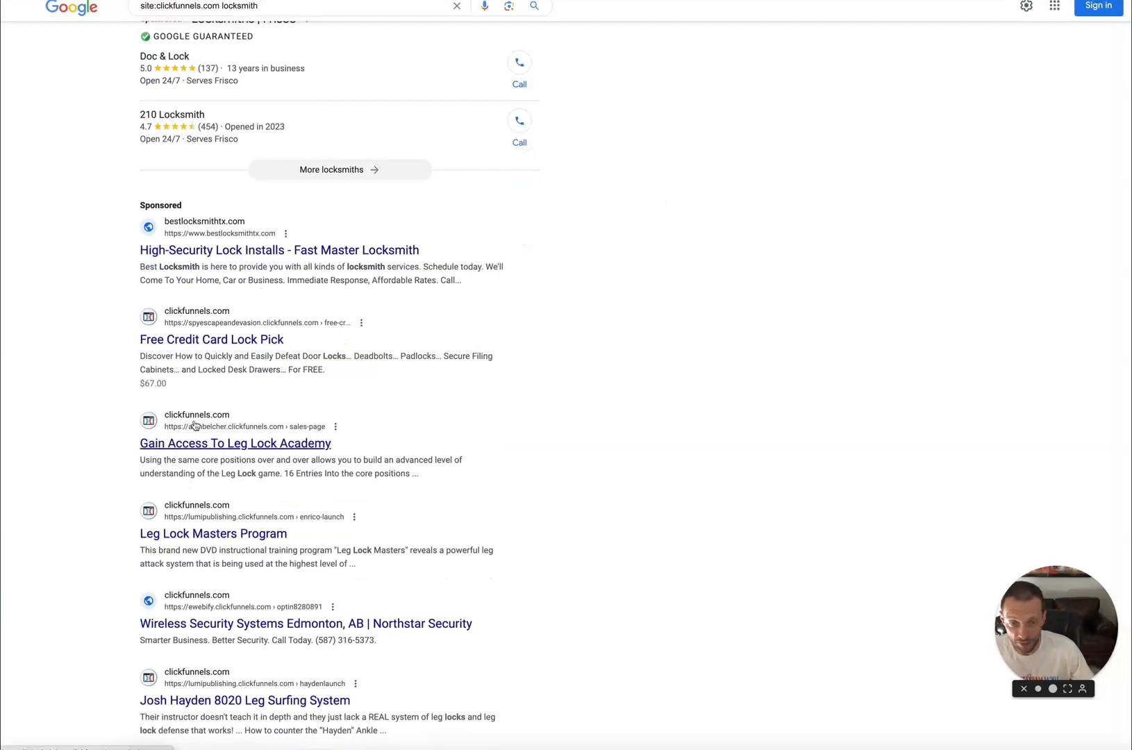
scroll(195, 425, "down", 2)
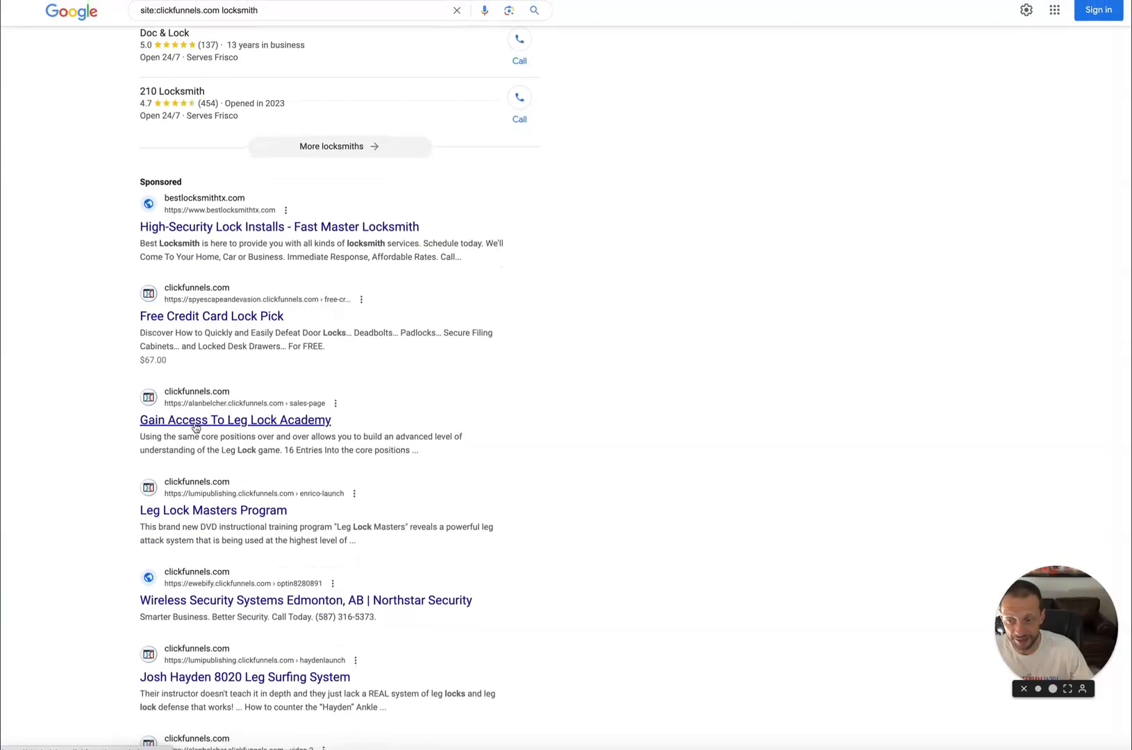
scroll(197, 416, "up", 4)
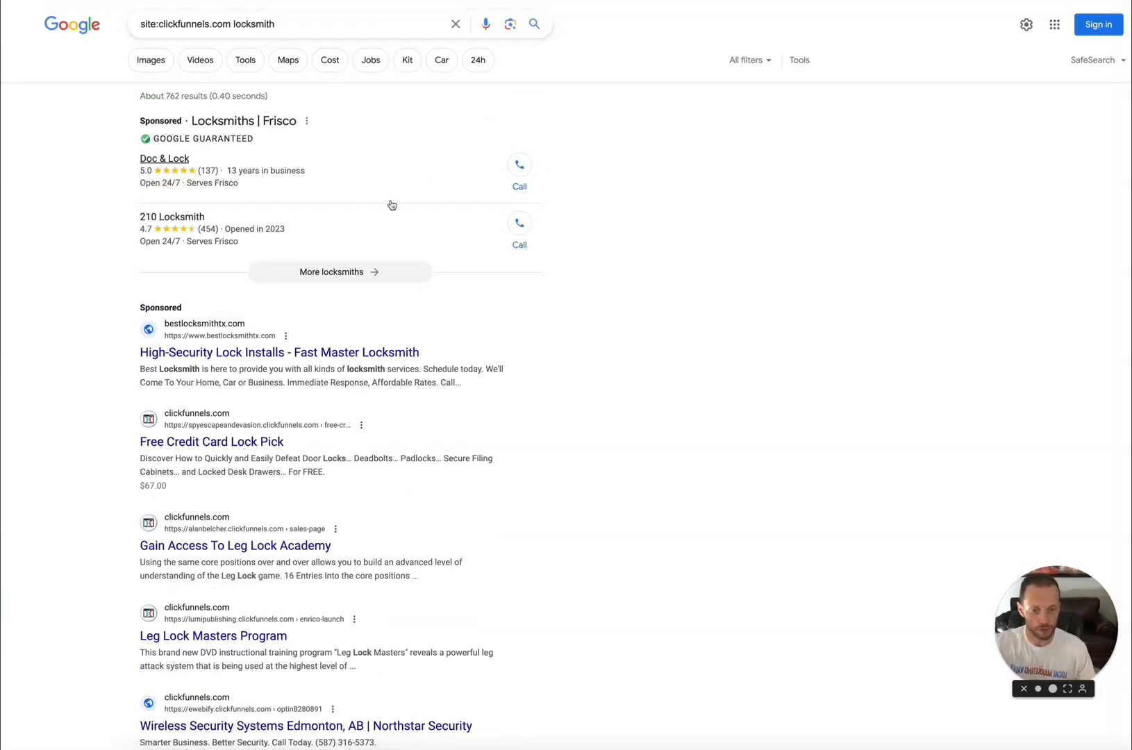
scroll(429, 472, "down", 5)
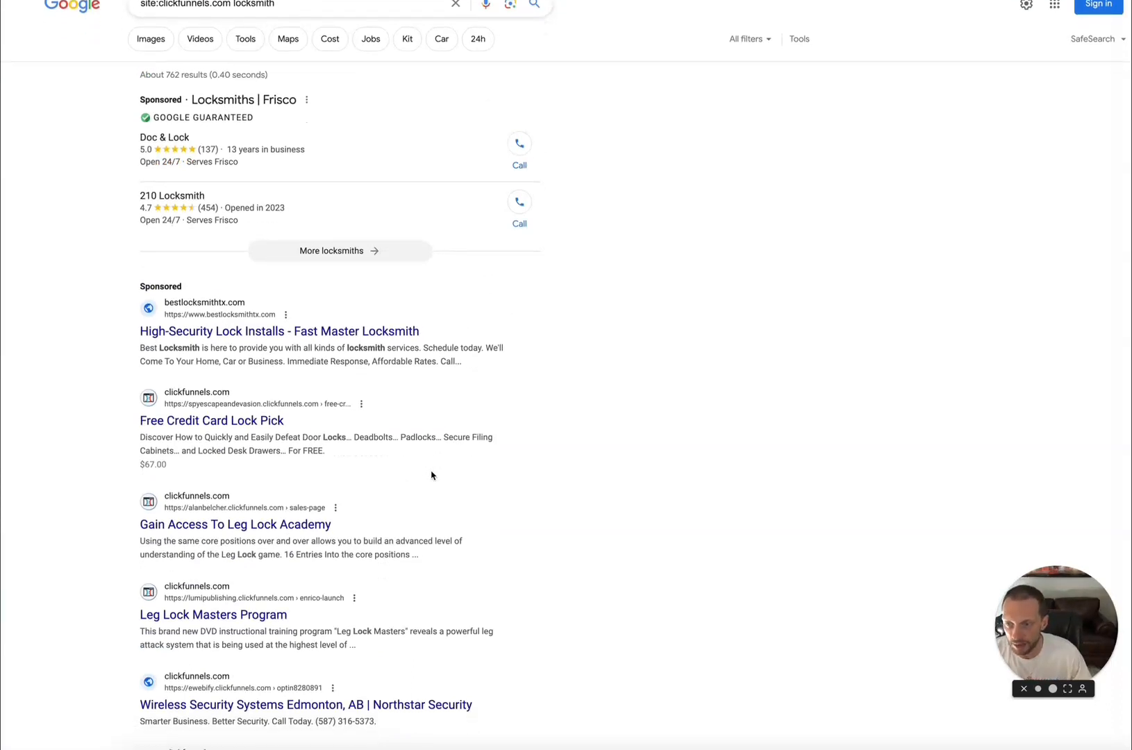
scroll(431, 475, "down", 4)
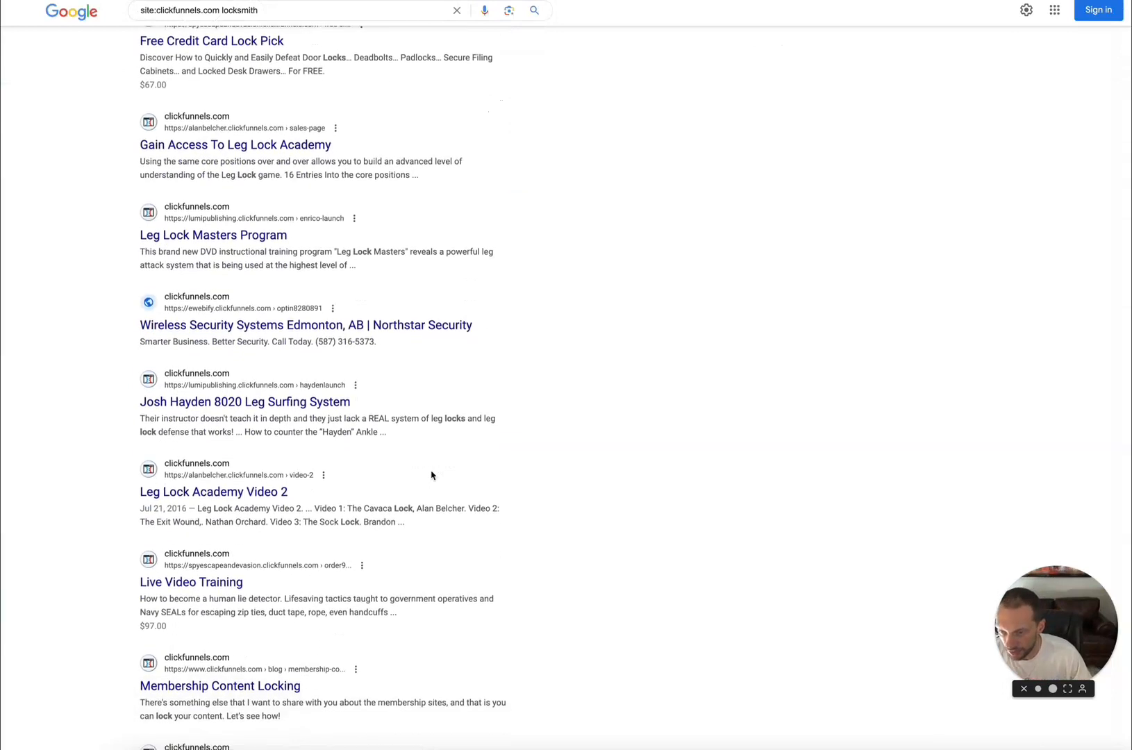
scroll(431, 474, "down", 1)
scroll(431, 474, "up", 9)
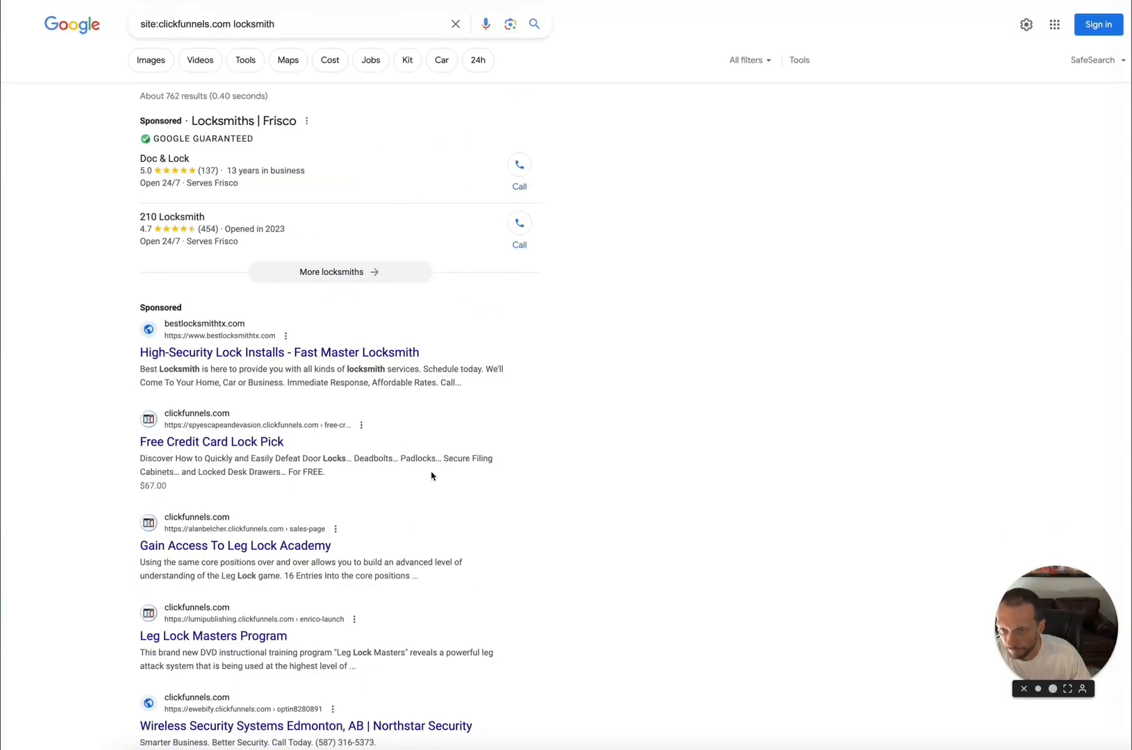
Step: Search for "site:clickfunnels.com plumber" instead, view the ClickFunnels marketplace template for local plumbers, and return to the results
double_click(260, 26)
type("plumber")
key("Return")
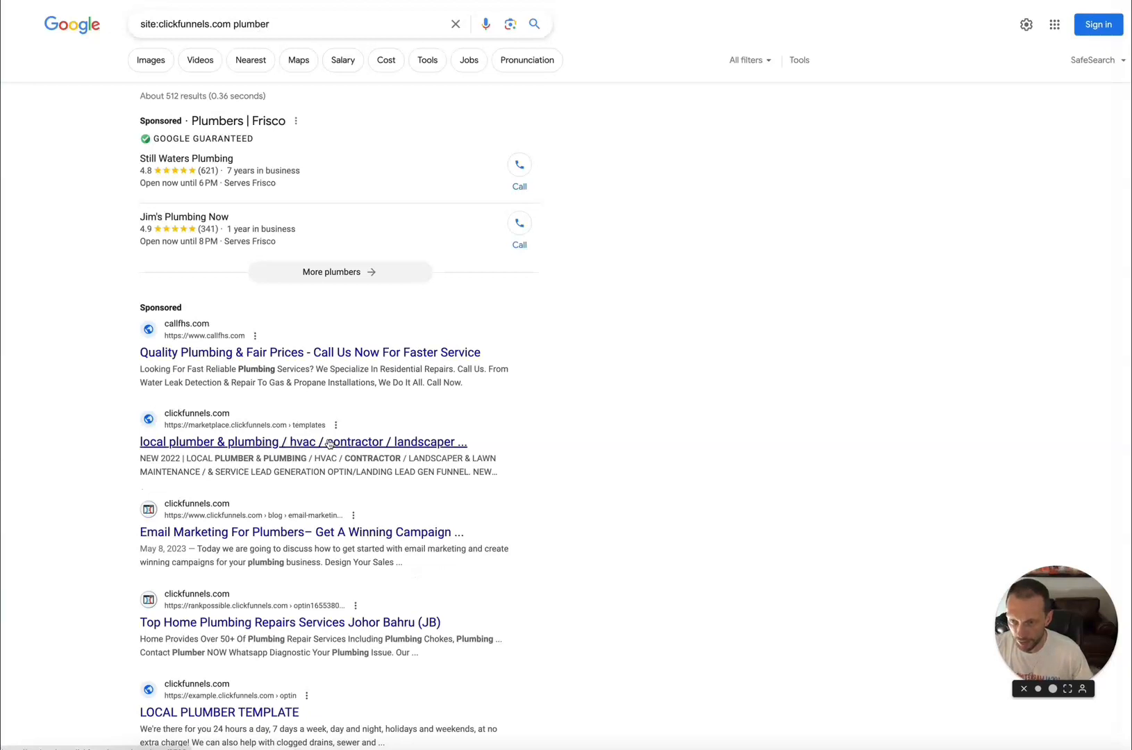
left_click(329, 443)
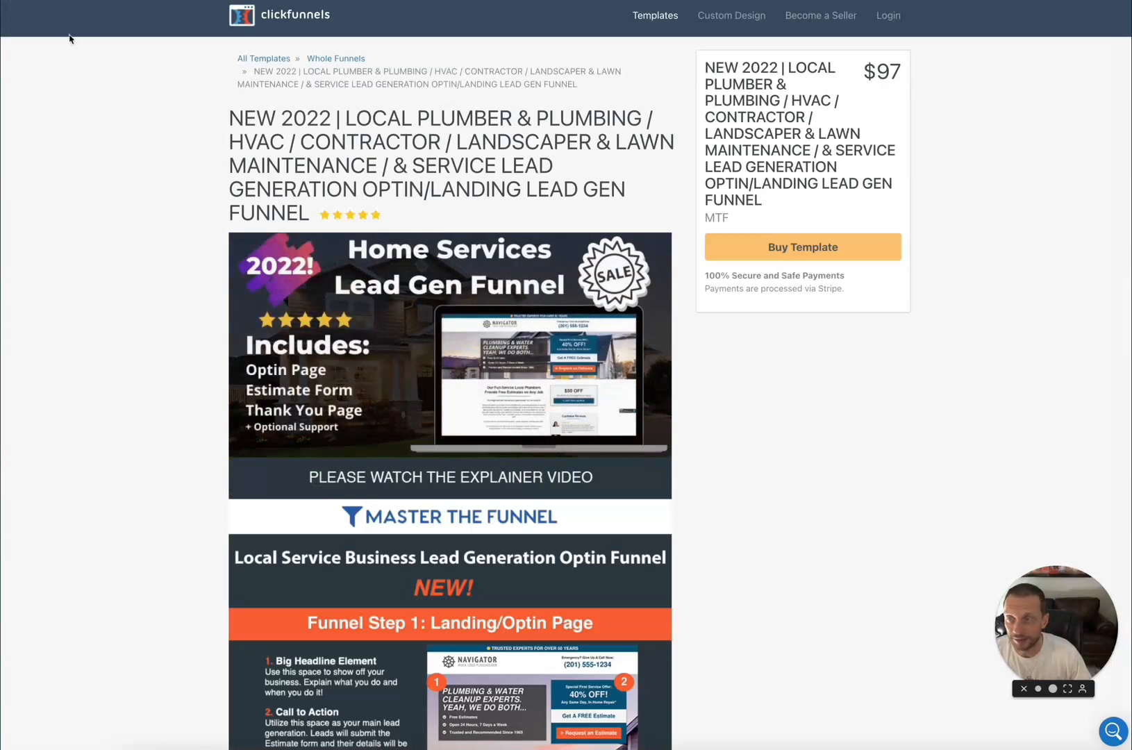
left_click(54, 1)
Step: Open the "LOCAL PLUMBER TEMPLATE" result and examine its page from the hero section to the footer, including the ClickFunnels banner
scroll(201, 363, "down", 3)
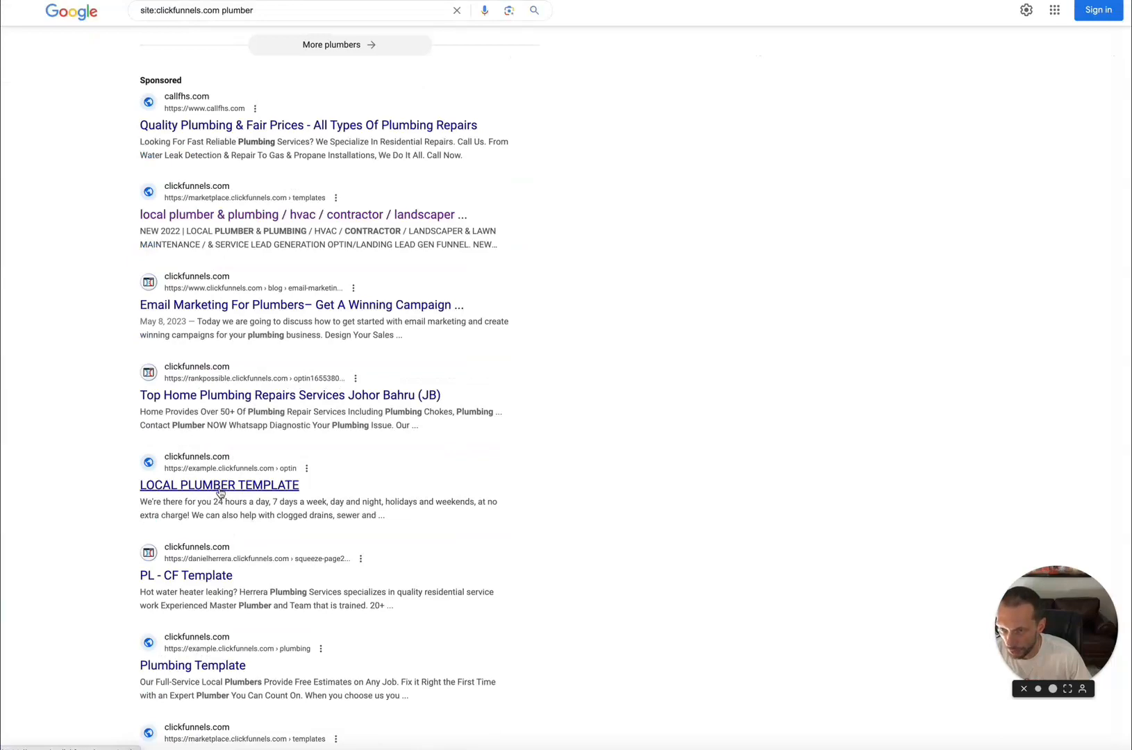
left_click(219, 492)
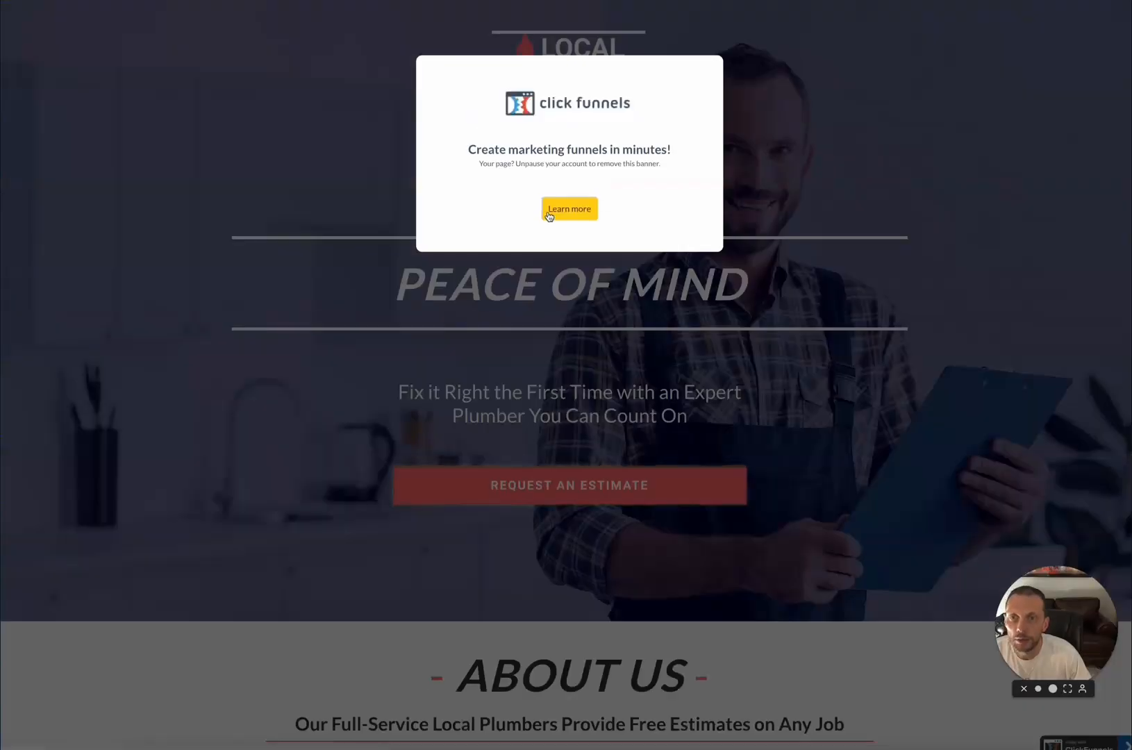
scroll(772, 475, "down", 15)
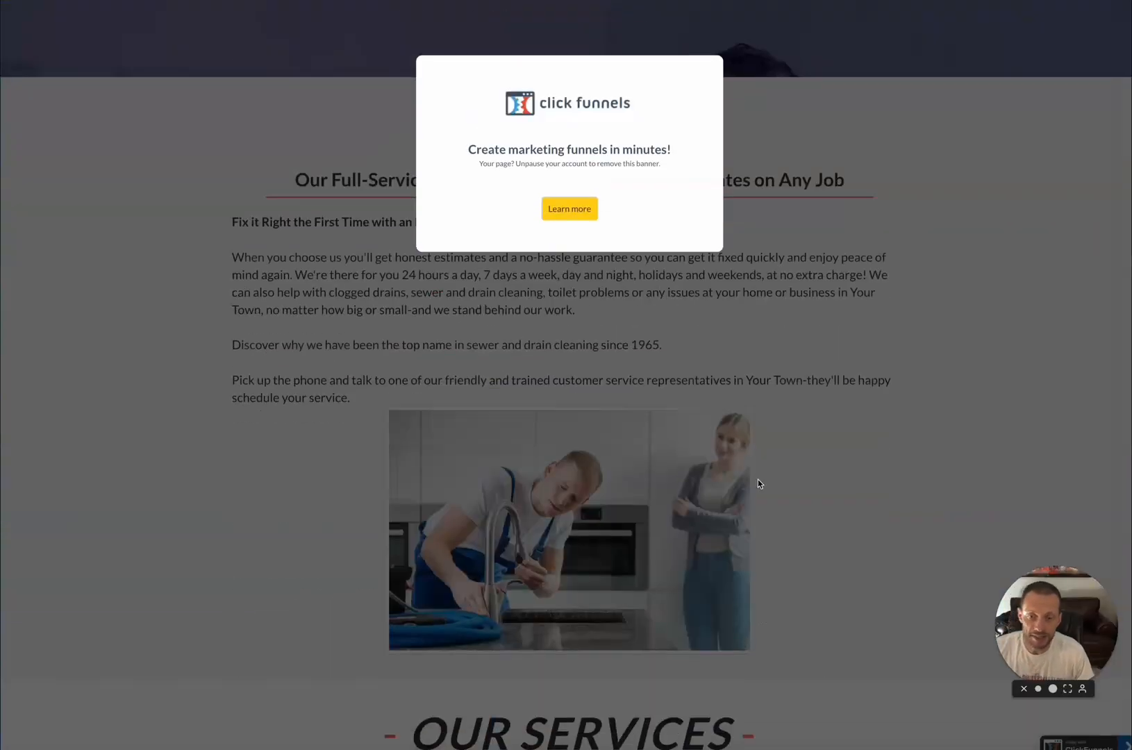
scroll(775, 479, "down", 5)
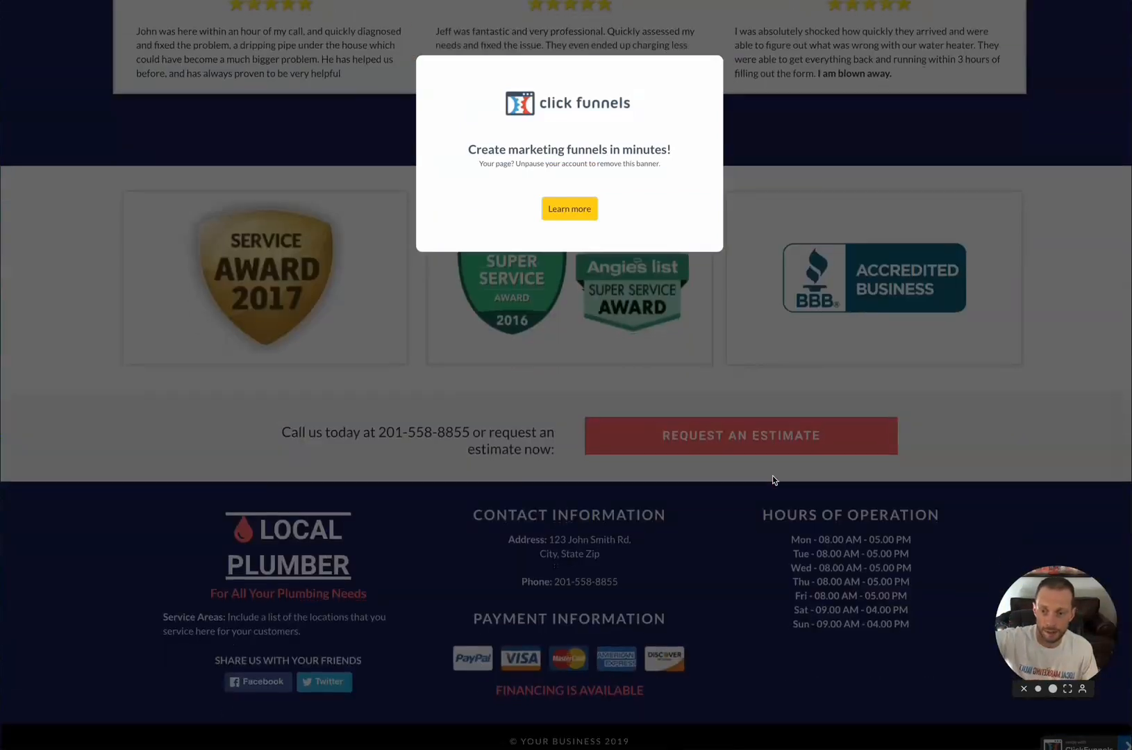
scroll(775, 479, "up", 10)
scroll(773, 479, "up", 5)
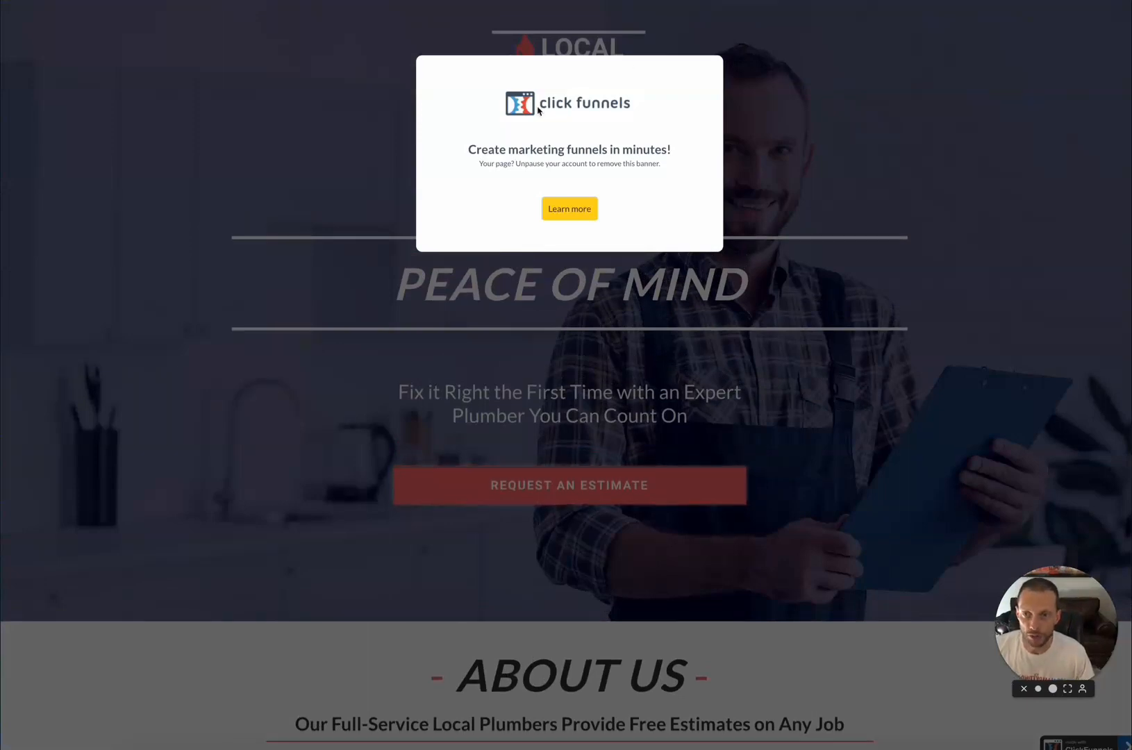
triple_click(511, 146)
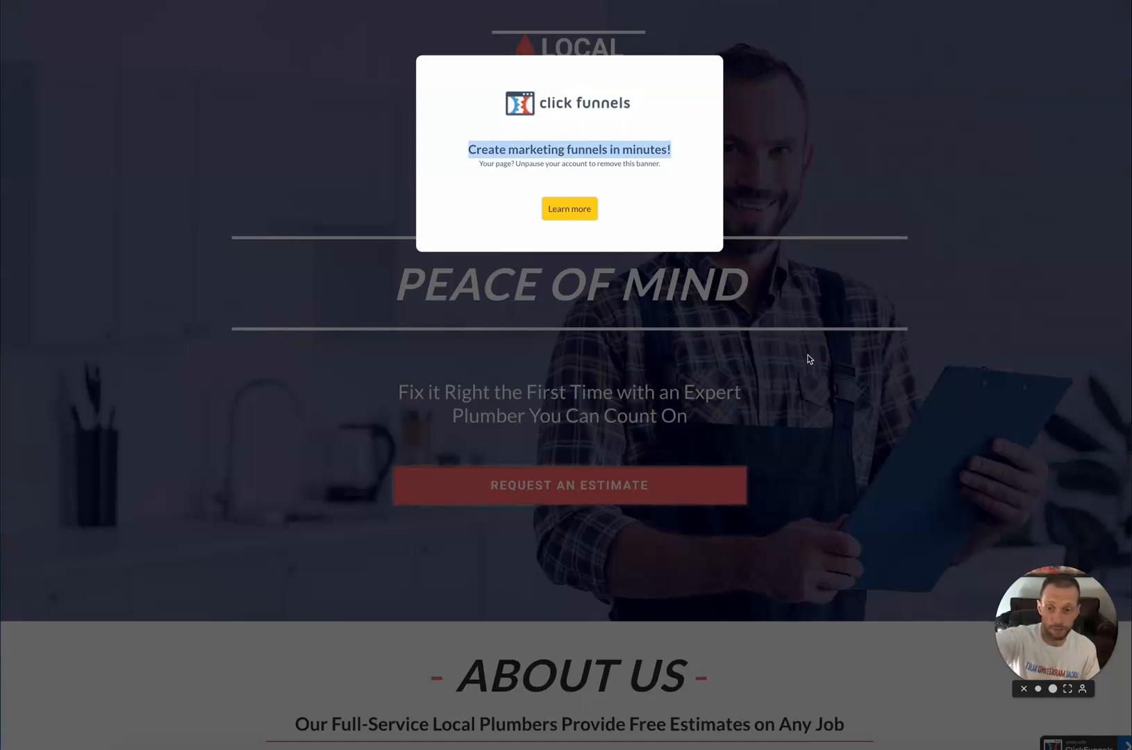
triple_click(546, 149)
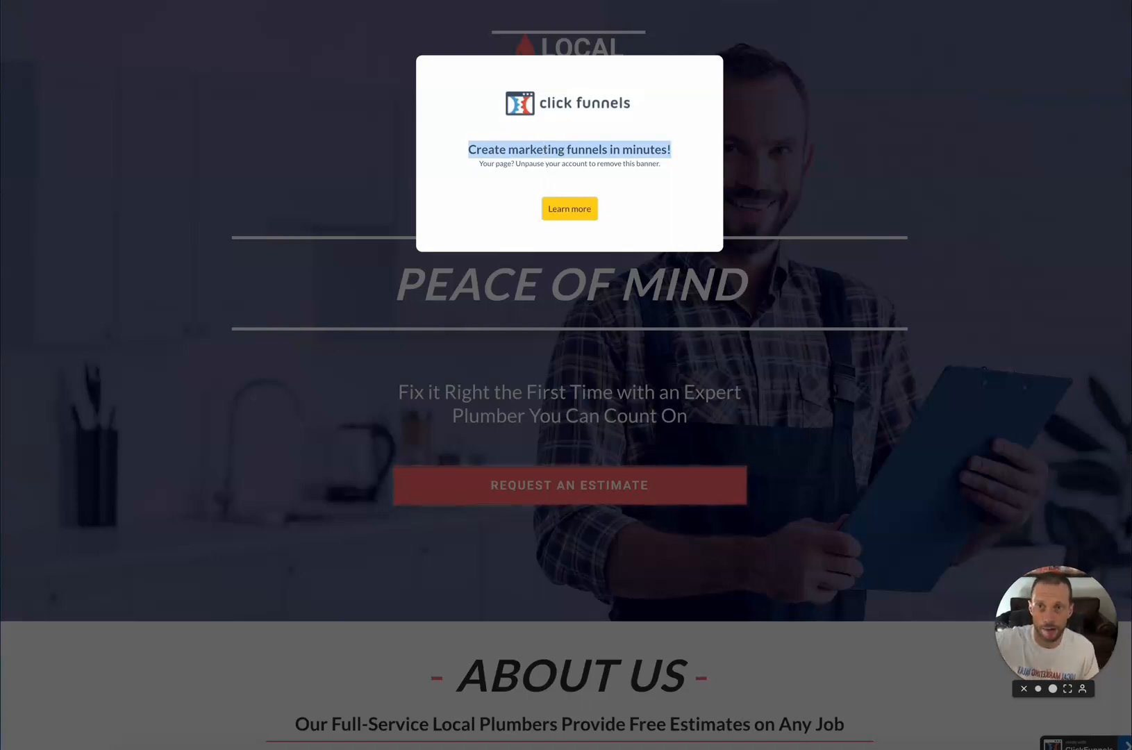
left_click(684, 0)
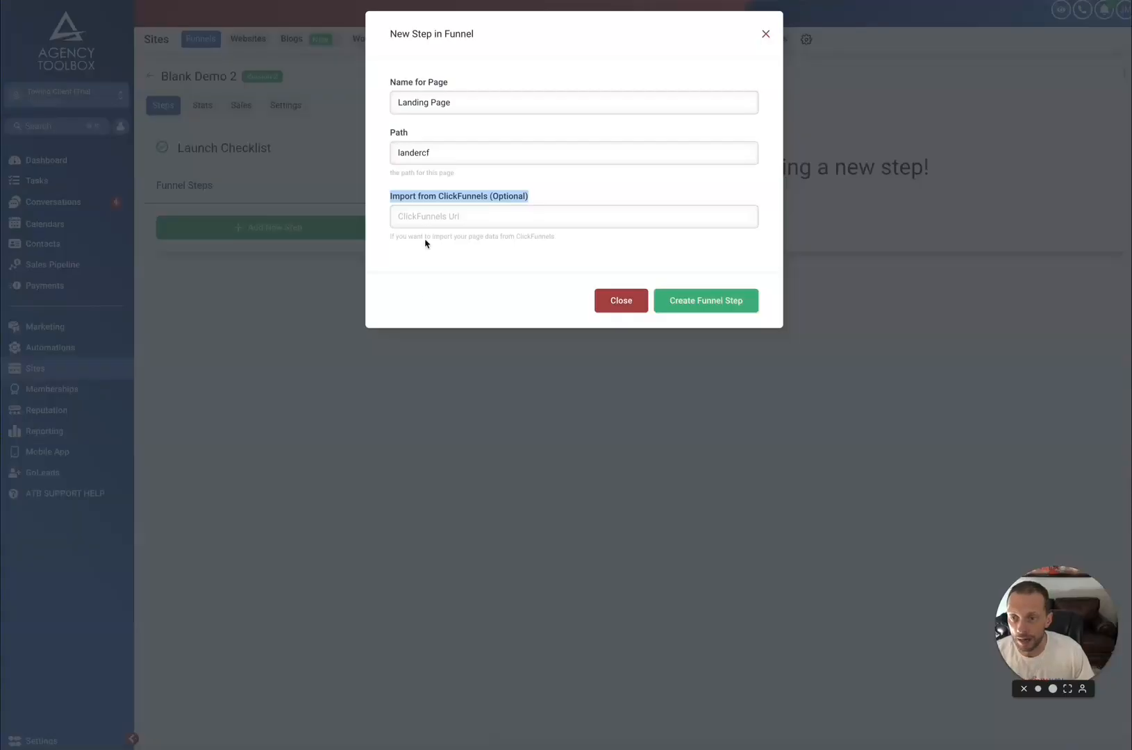
left_click(420, 210)
type("https://example.clickfunnels.com/optin")
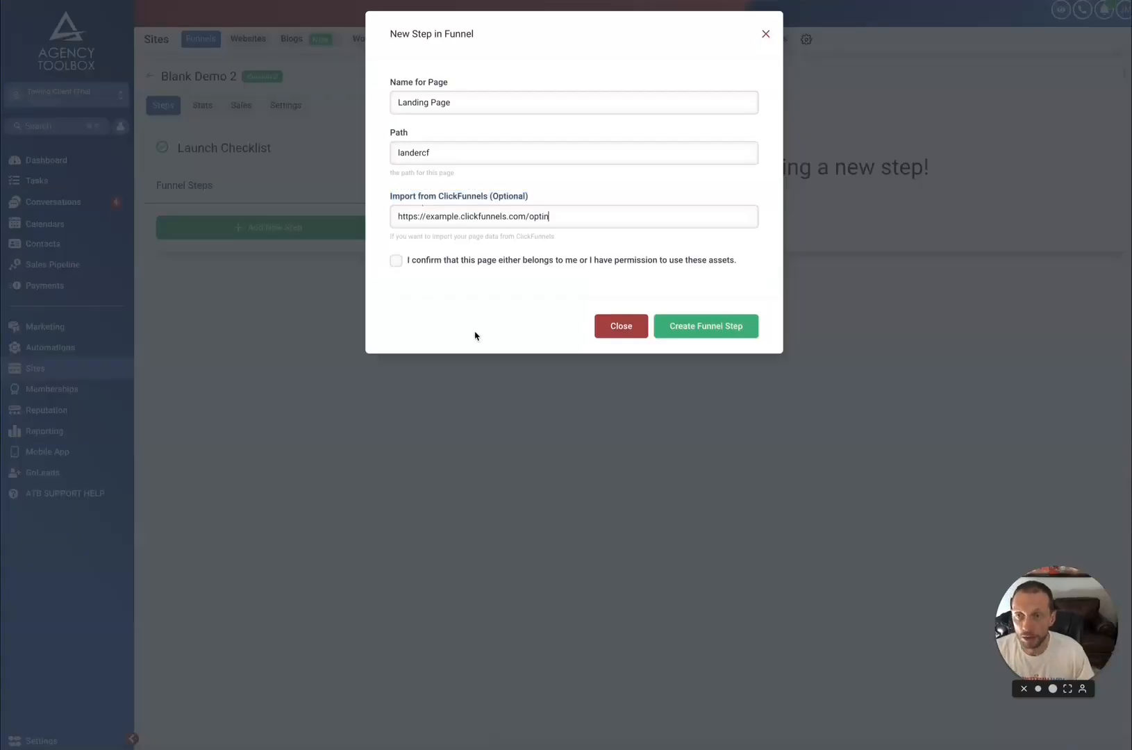
left_click(396, 261)
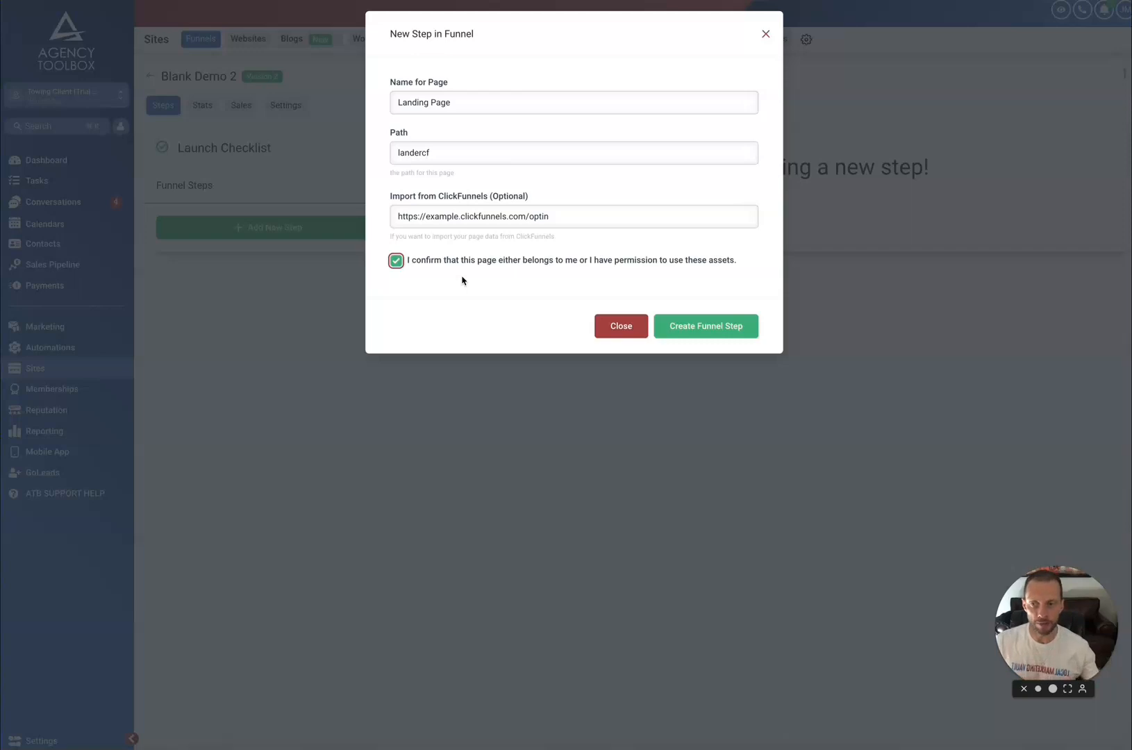
left_click(709, 336)
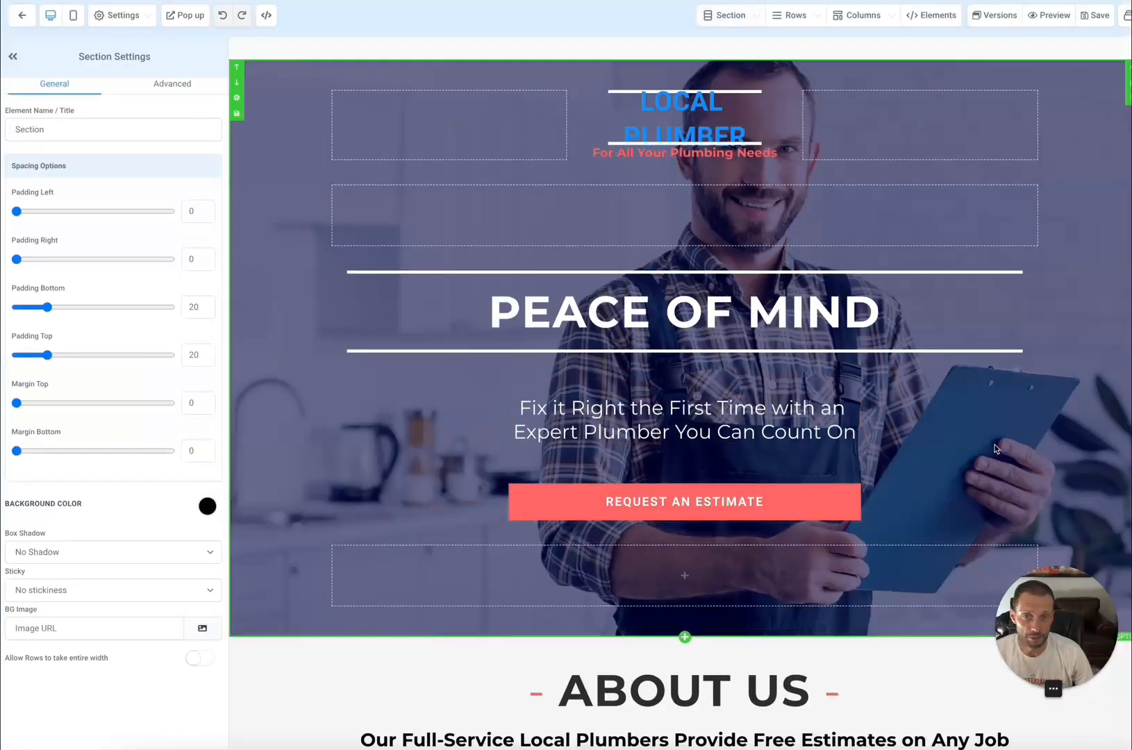
Step: Examine the sections of the imported landing page in the page editor and select the "Local Plumber" headline to view its settings
scroll(1009, 420, "down", 10)
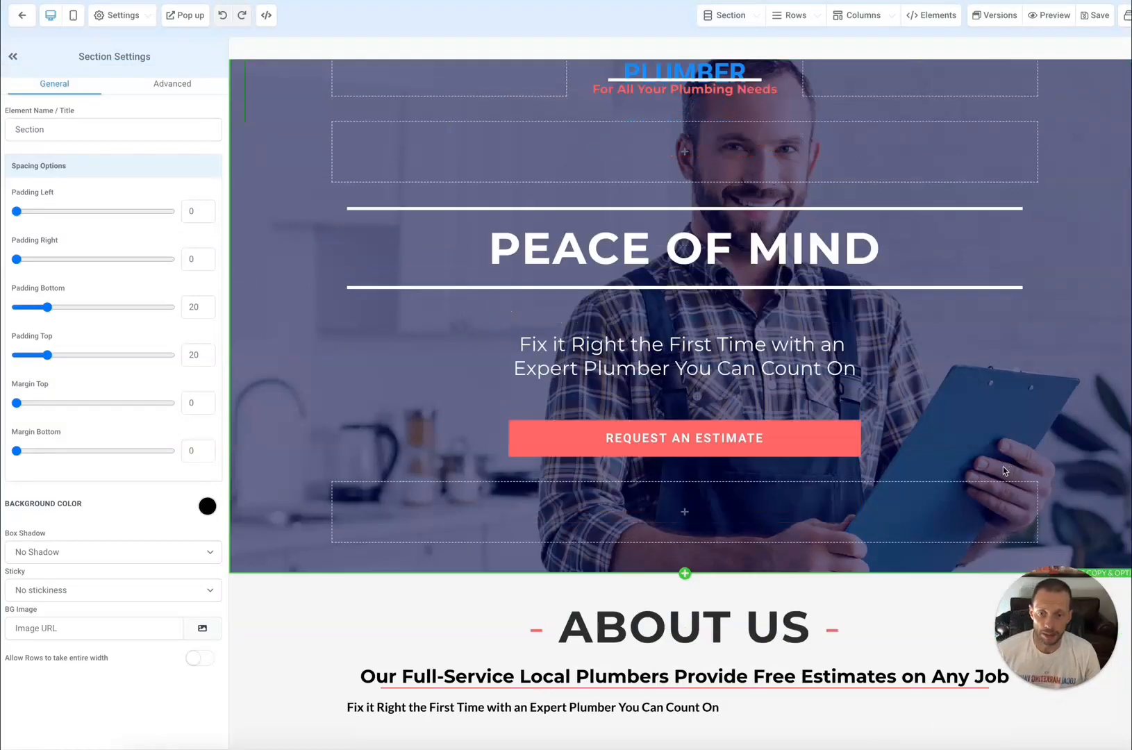
scroll(923, 473, "down", 14)
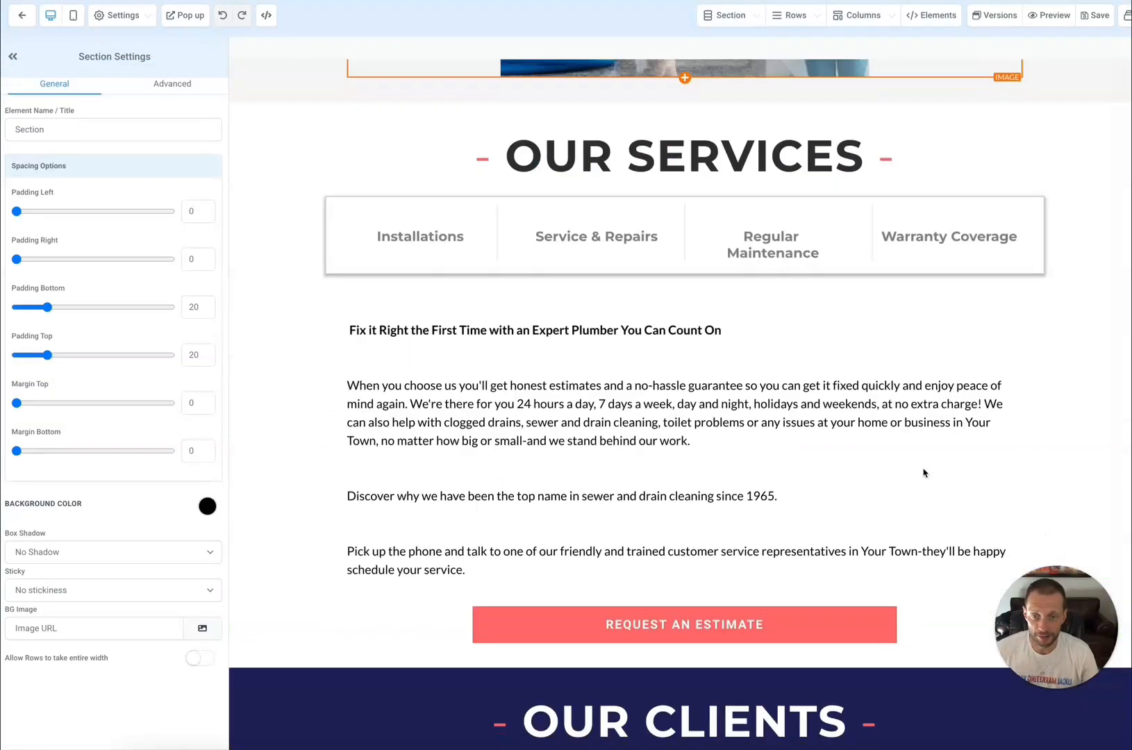
scroll(923, 471, "down", 6)
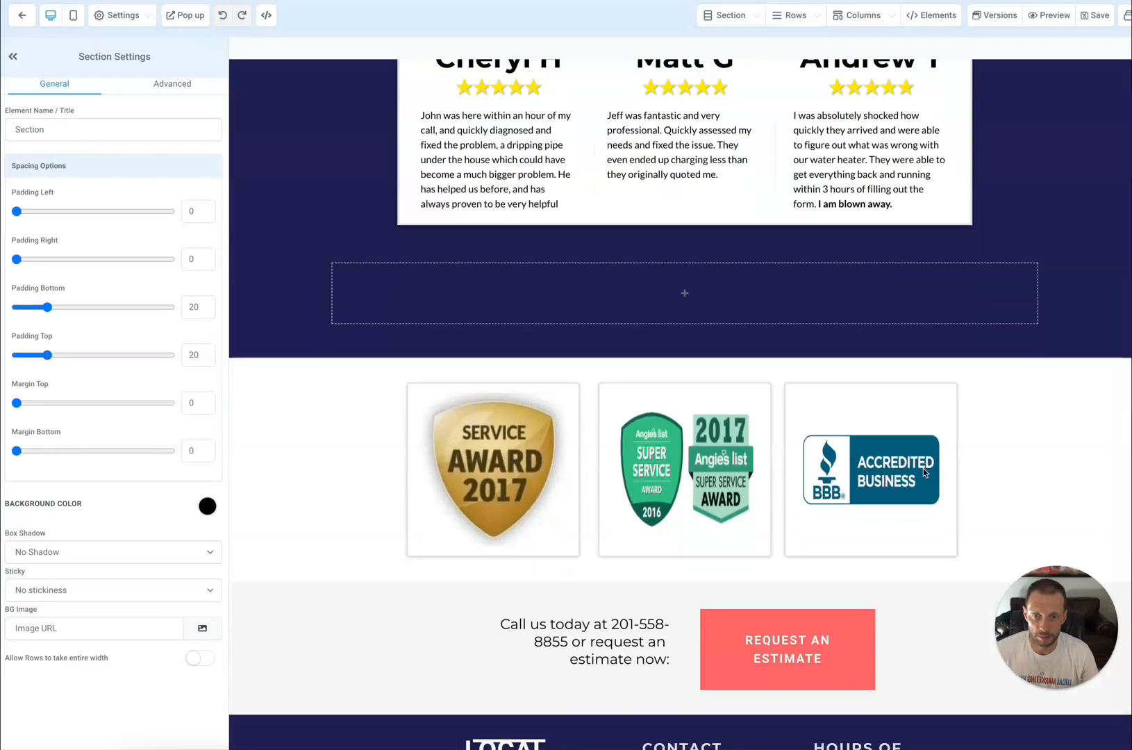
scroll(986, 446, "up", 20)
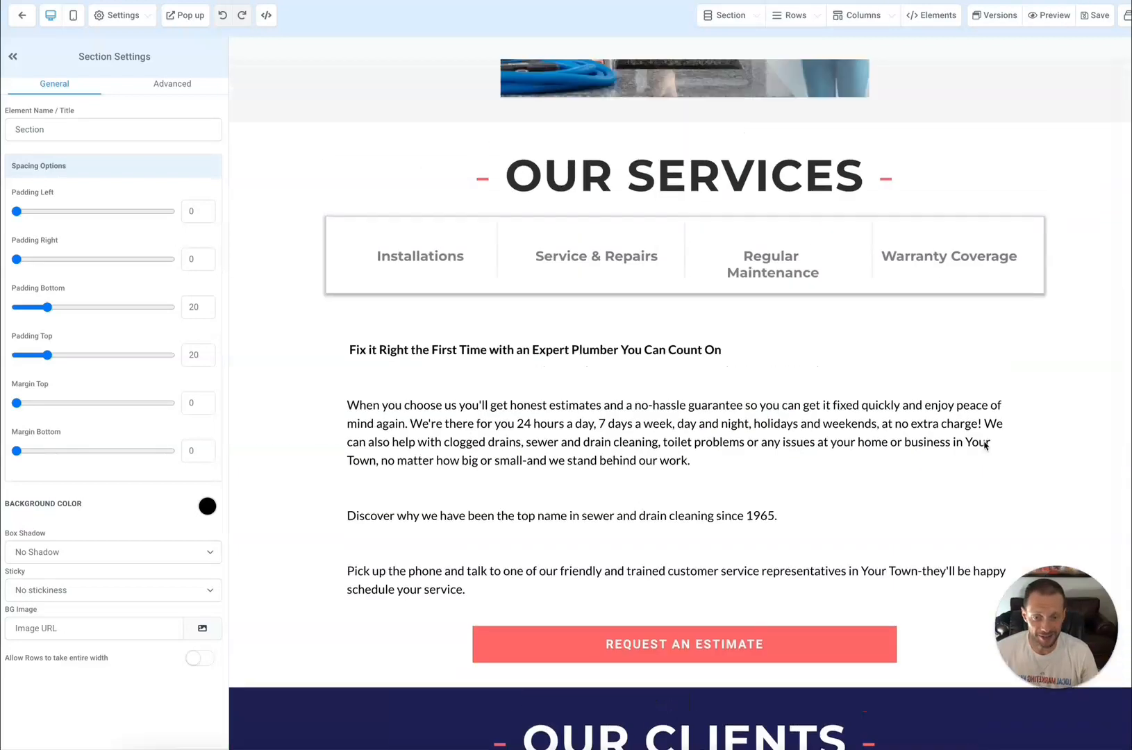
left_click(684, 126)
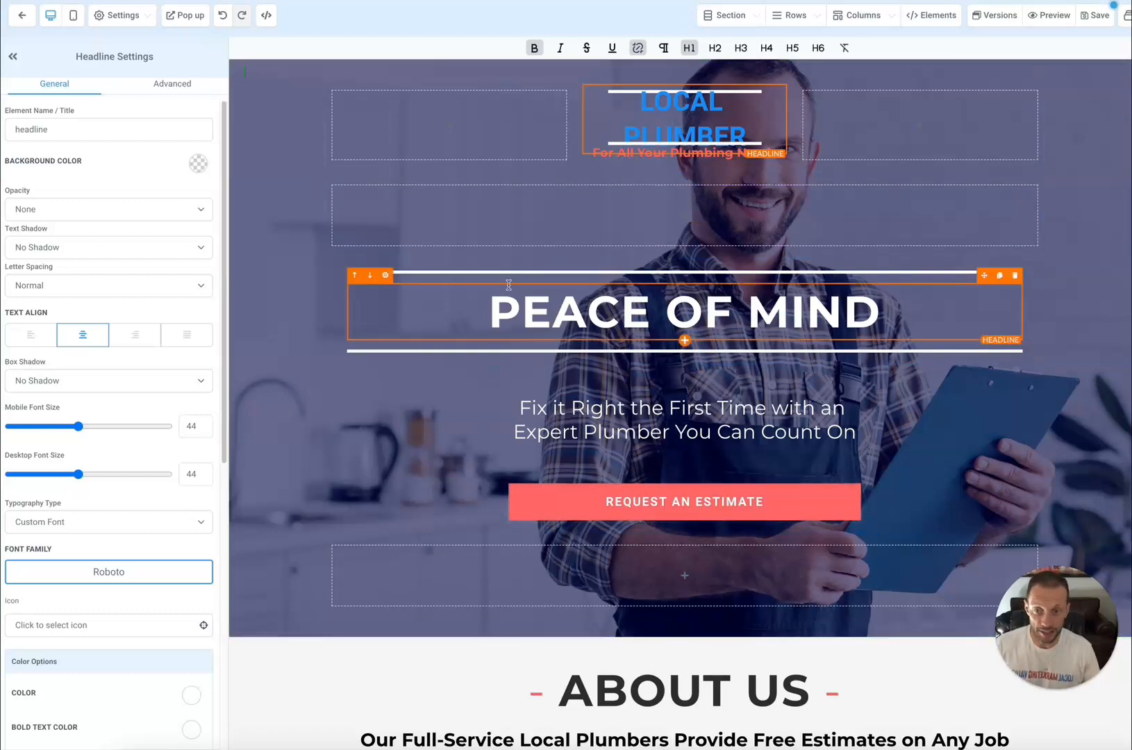
scroll(618, 451, "down", 1)
scroll(620, 453, "down", 2)
scroll(1048, 282, "up", 2)
scroll(806, 356, "down", 2)
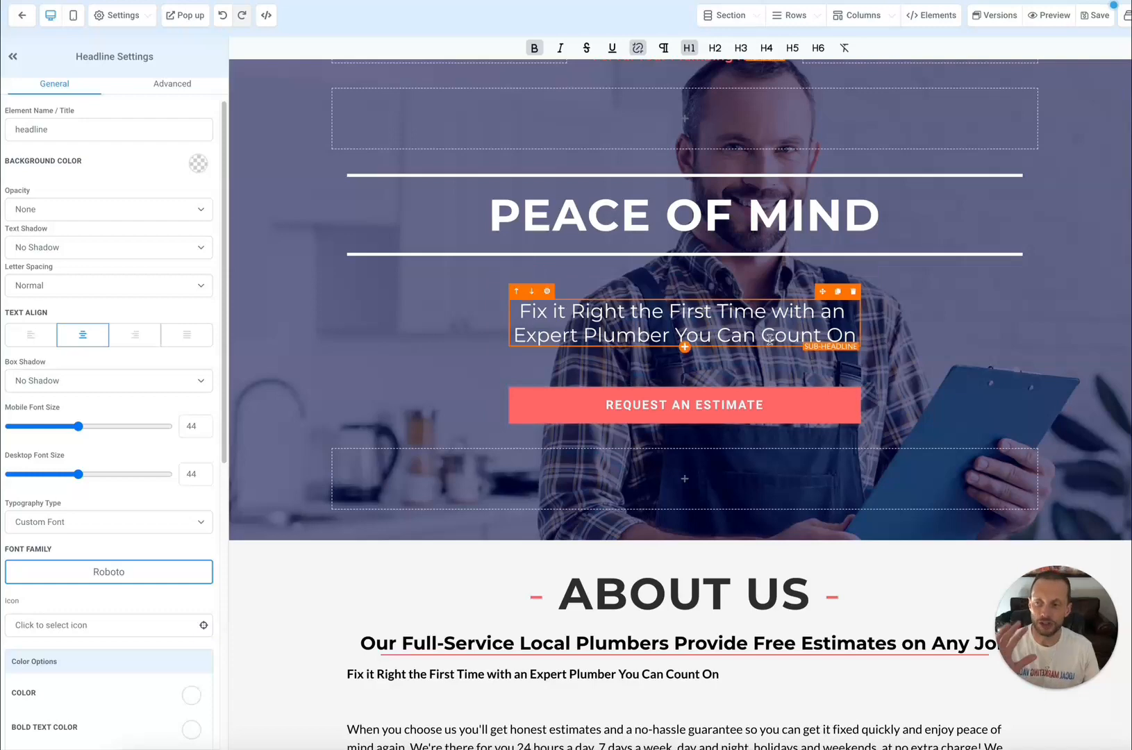
Step: Save the imported plumber landing page, exit the page editor, and leave the Blank Demo 2 funnel for the funnels overview
scroll(805, 356, "down", 15)
scroll(716, 359, "down", 10)
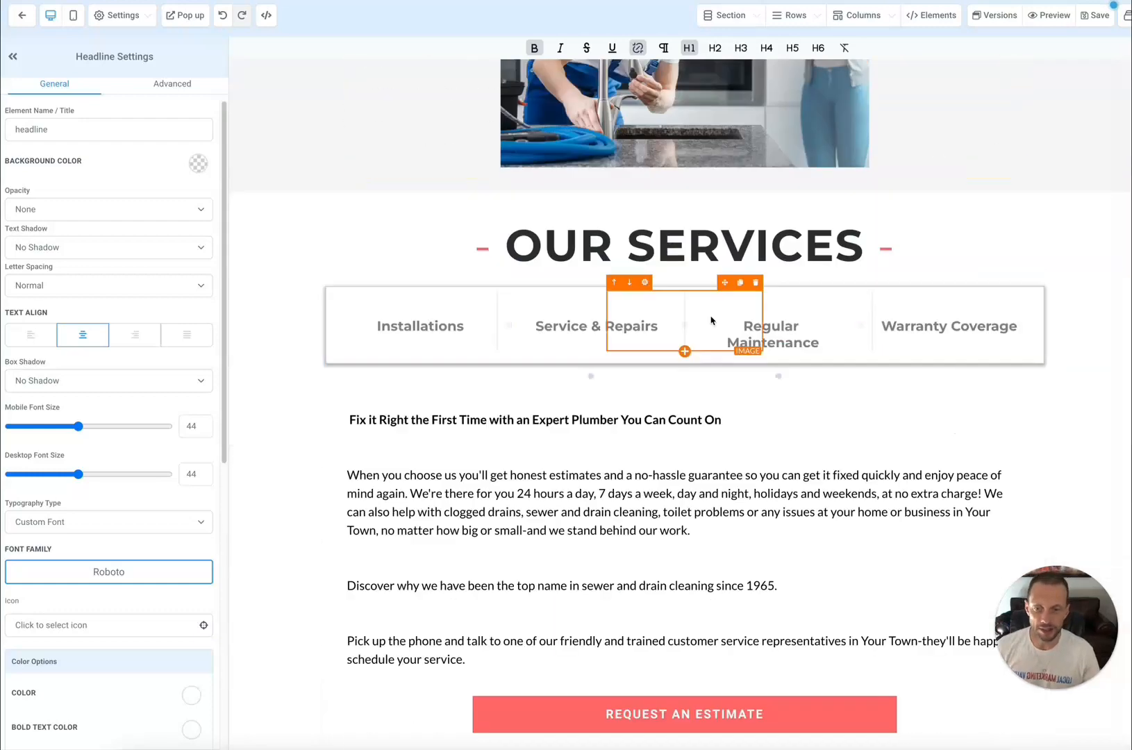
scroll(867, 372, "down", 6)
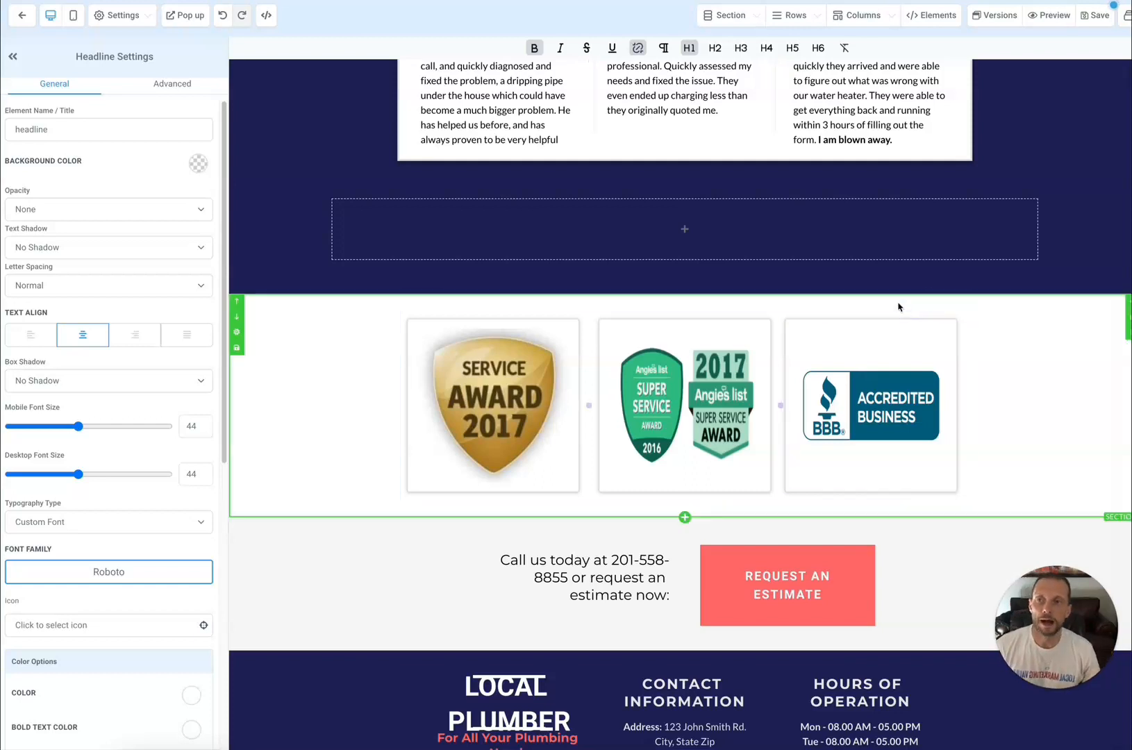
scroll(903, 303, "up", 4)
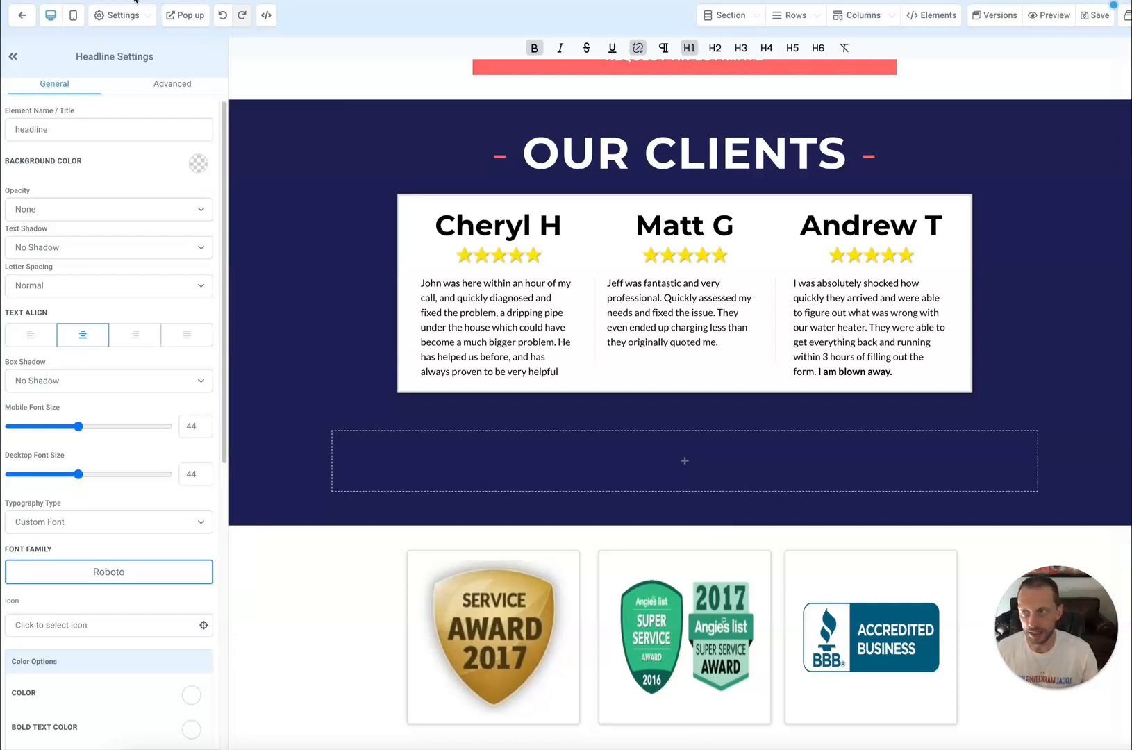
left_click(1088, 21)
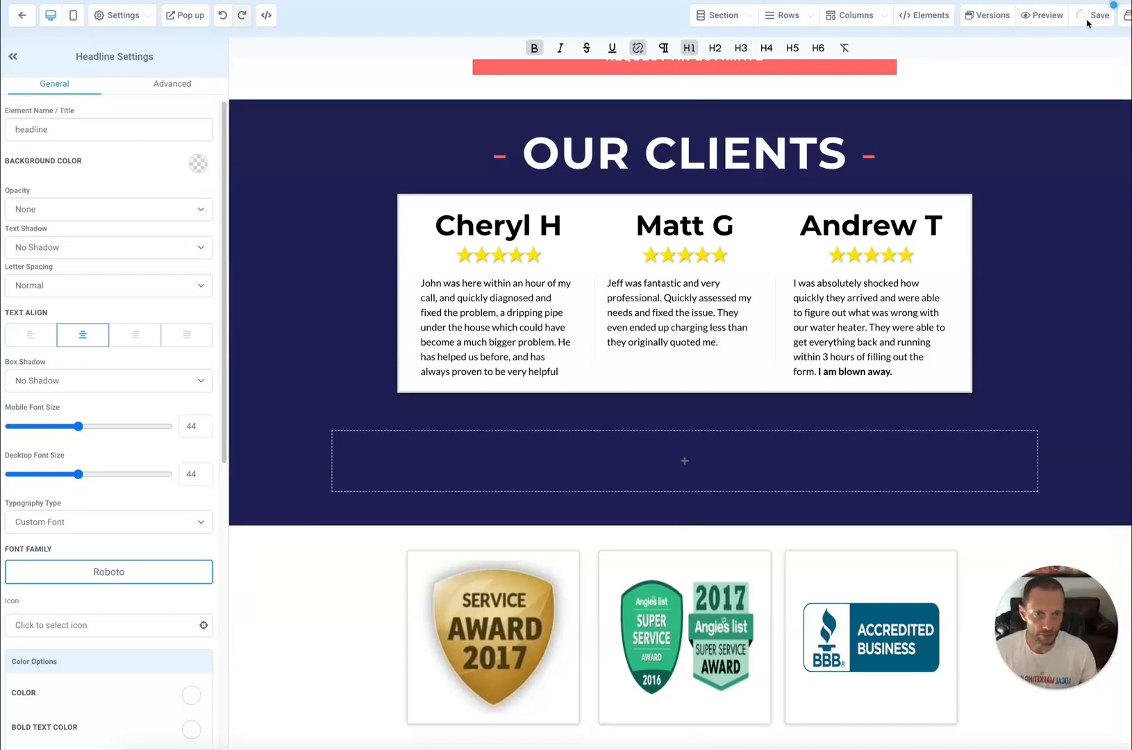
left_click(16, 19)
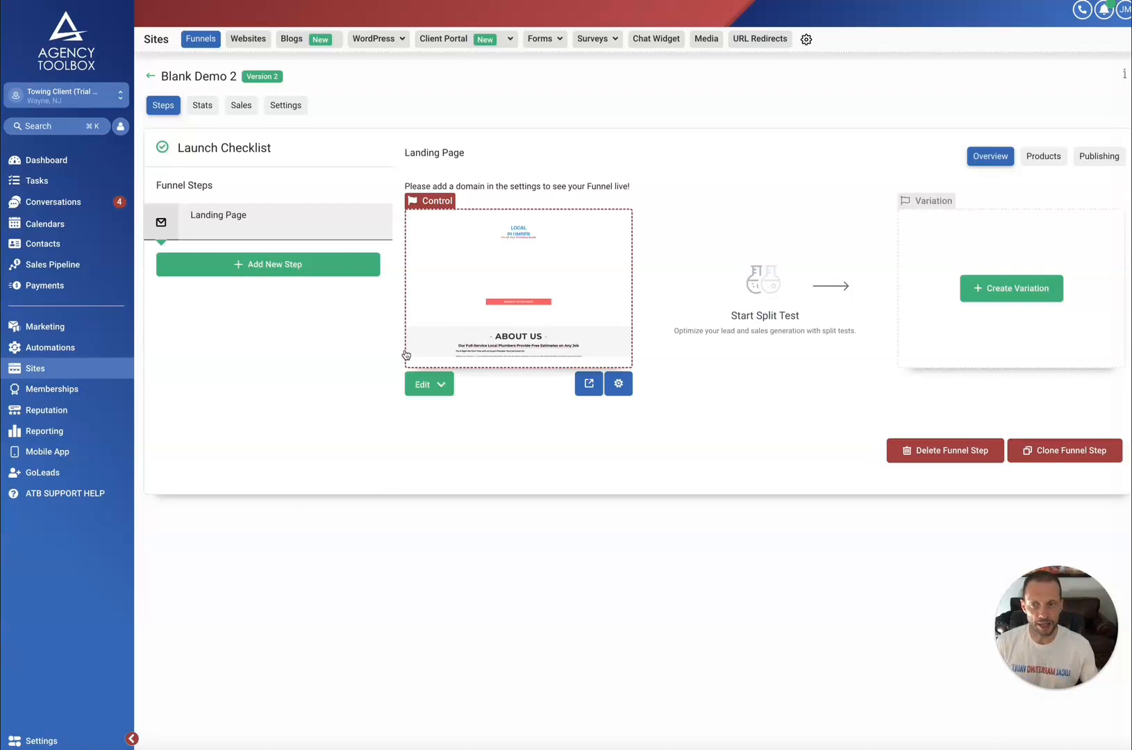
left_click(149, 80)
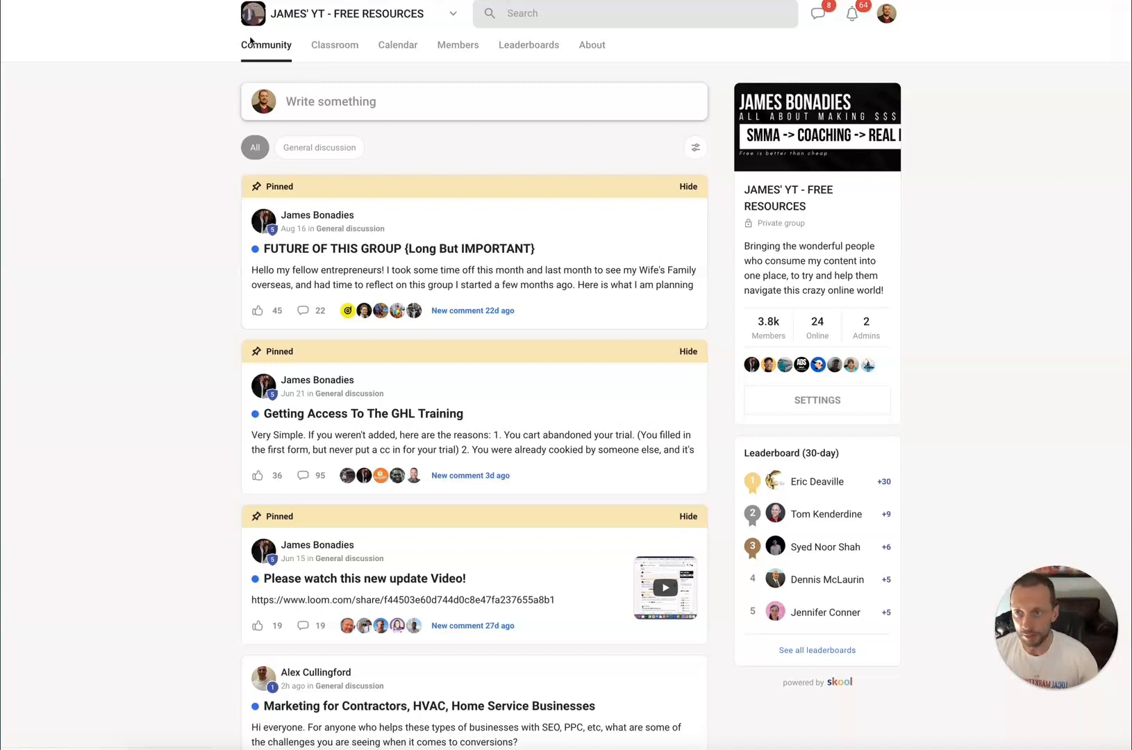
Step: In the Skool community's classroom, open the YOUTUBE - FREE RESOURCES course and expand its SNAPSHOTS section
left_click(334, 45)
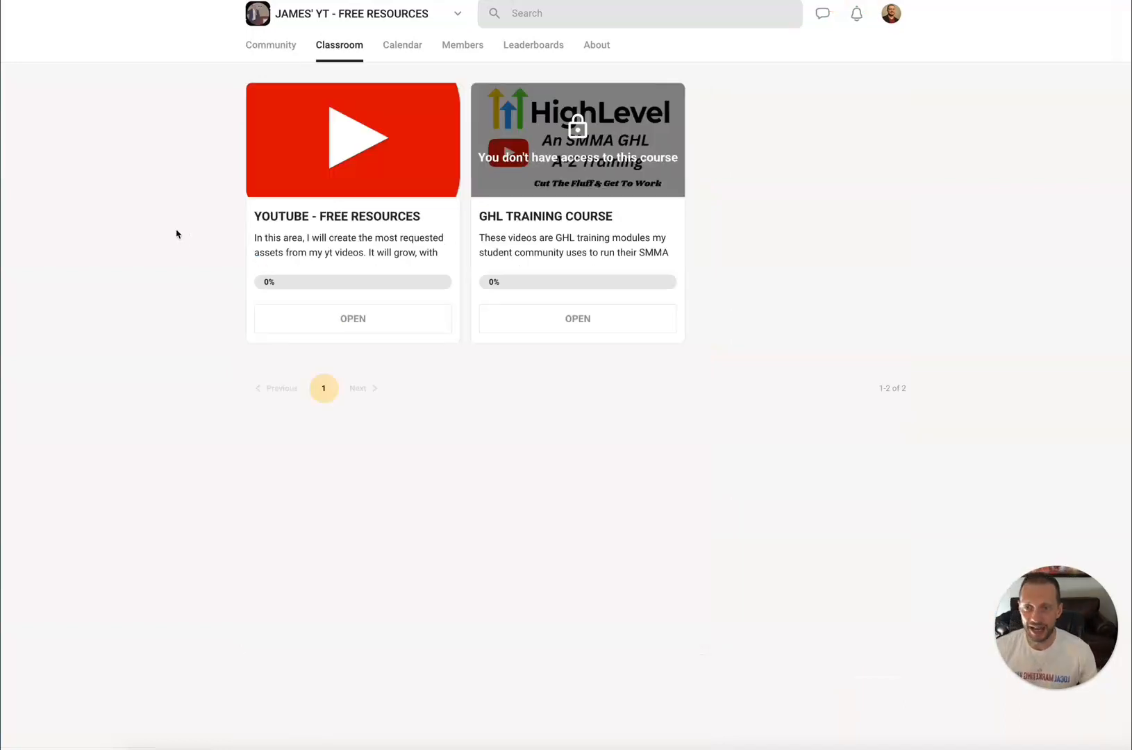
left_click(337, 316)
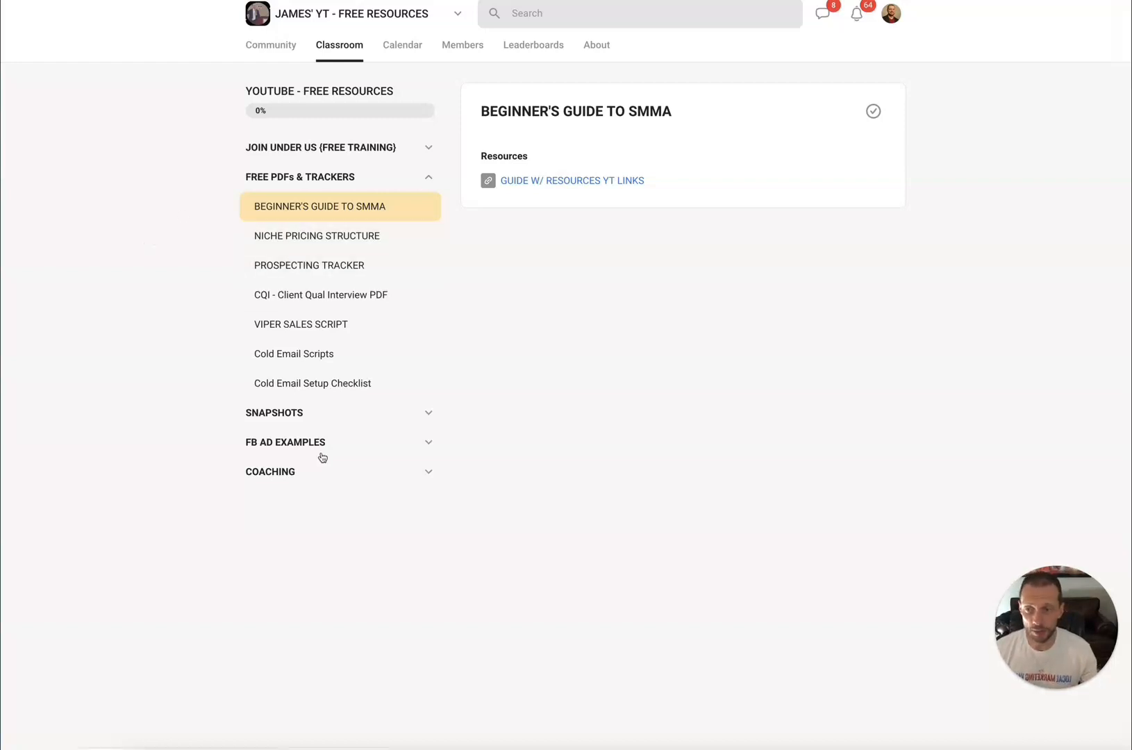
left_click(413, 418)
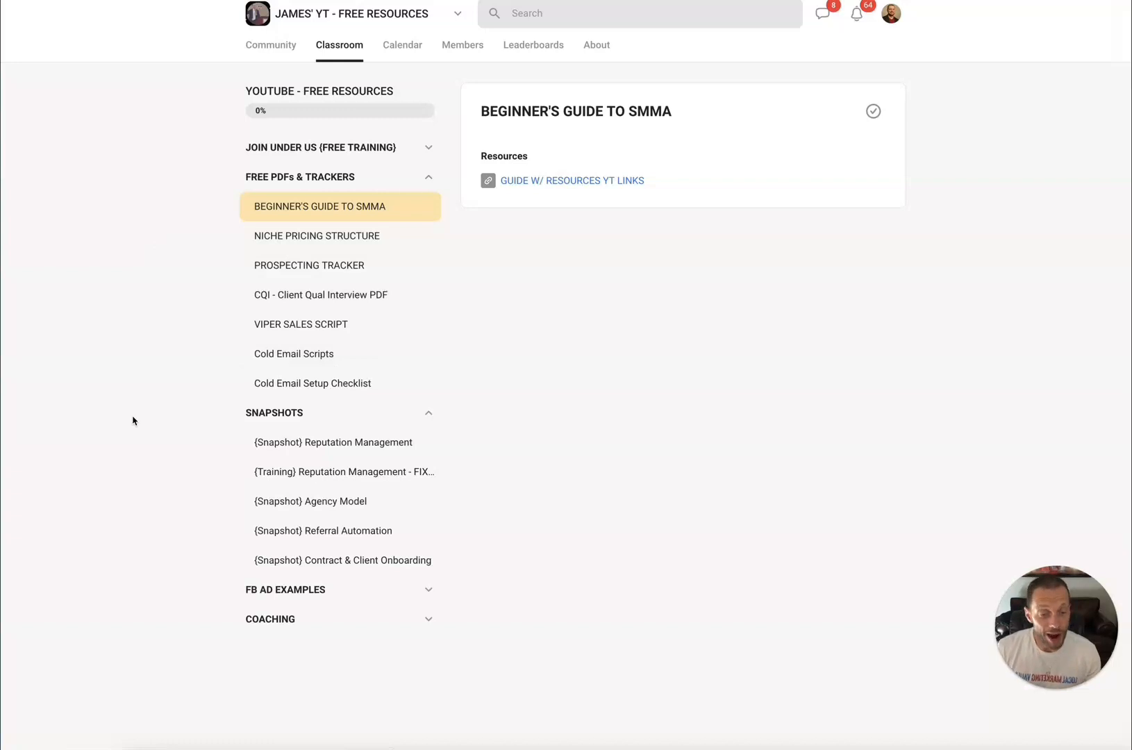